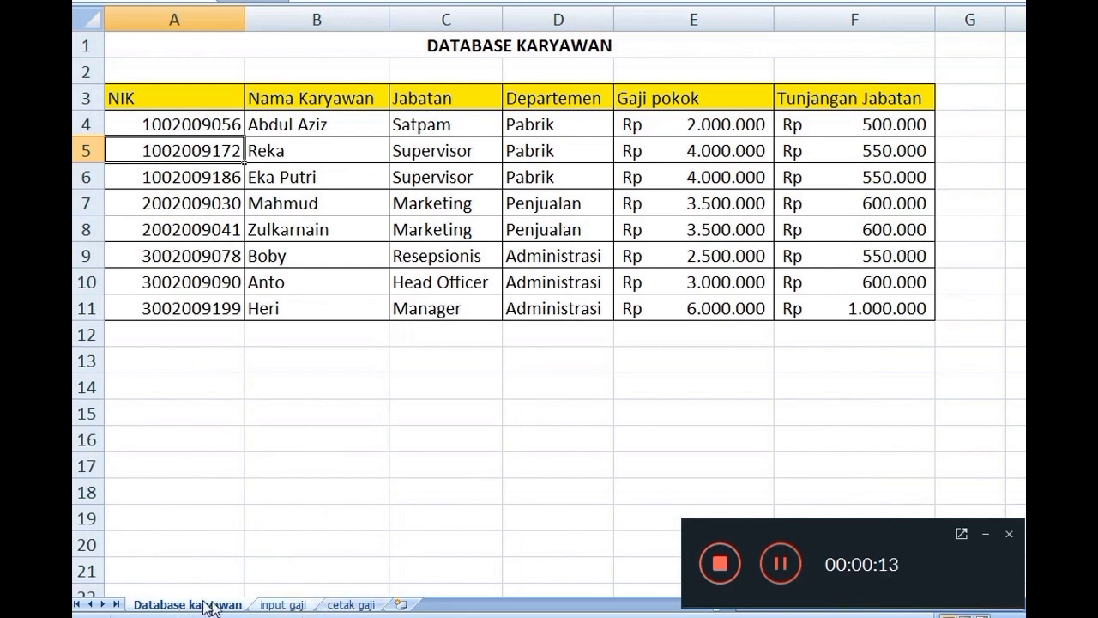
# Open the name of the Database karyawan sheet for editing.
pyautogui.doubleClick(194, 603)
pyautogui.click(171, 604)
pyautogui.click(196, 604)
pyautogui.click(186, 604)
pyautogui.press('Return')
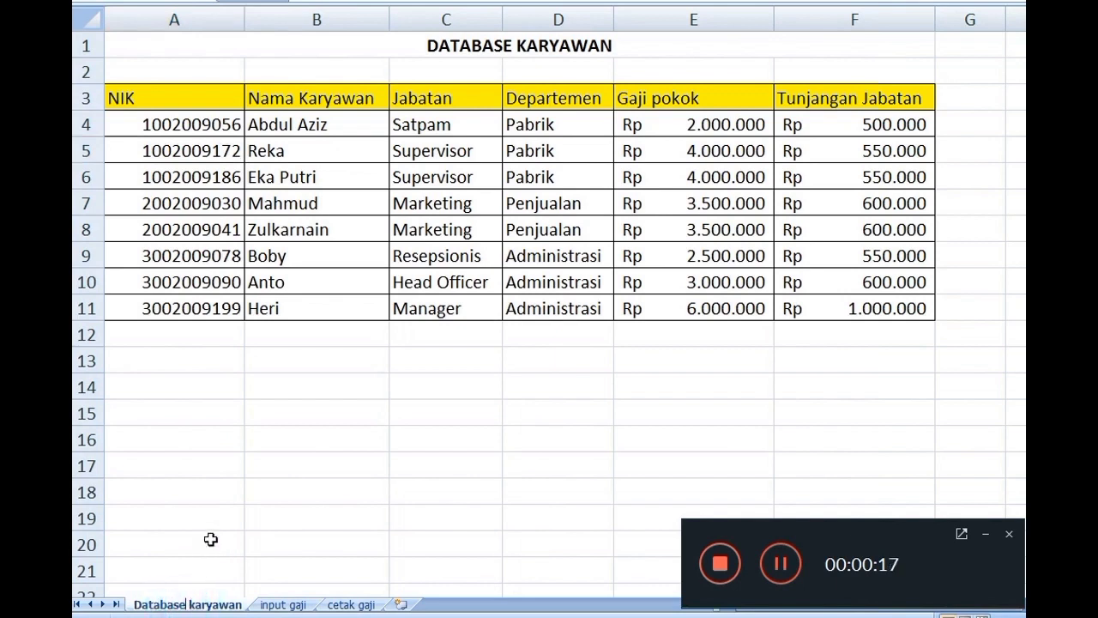
# Open the name of the input gaji sheet for editing and return to the Database karyawan sheet.
pyautogui.rightClick(302, 606)
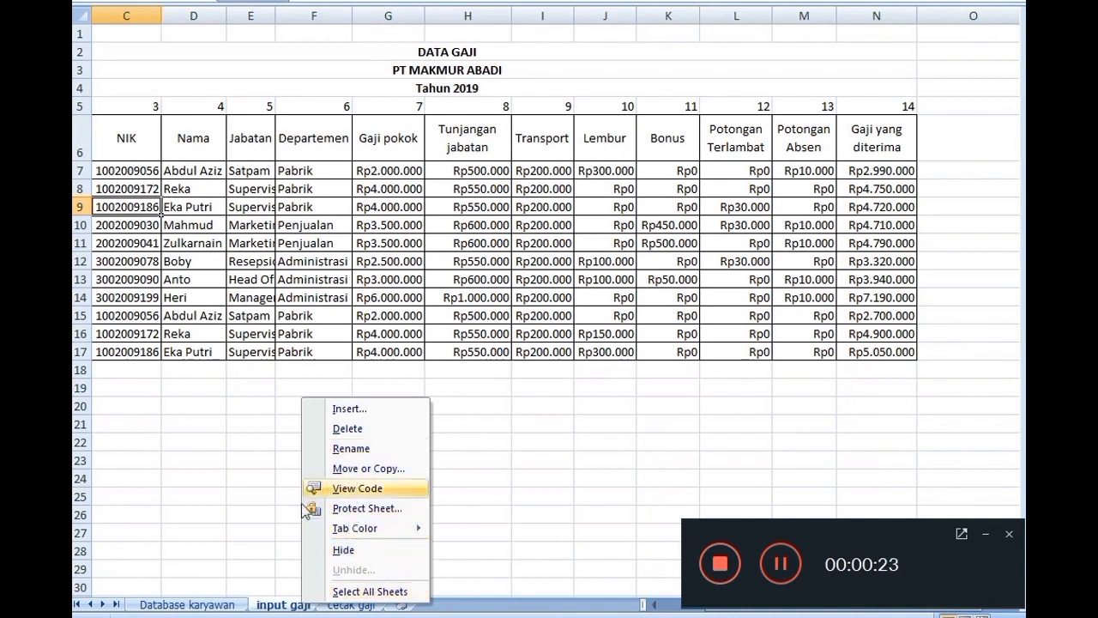
pyautogui.click(358, 446)
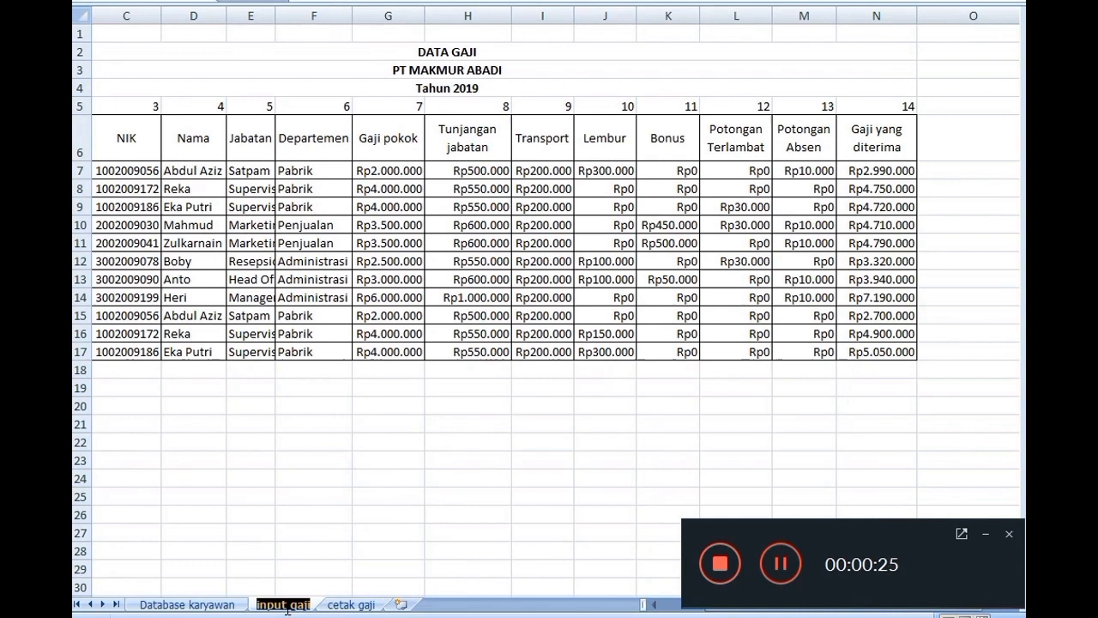
pyautogui.click(189, 605)
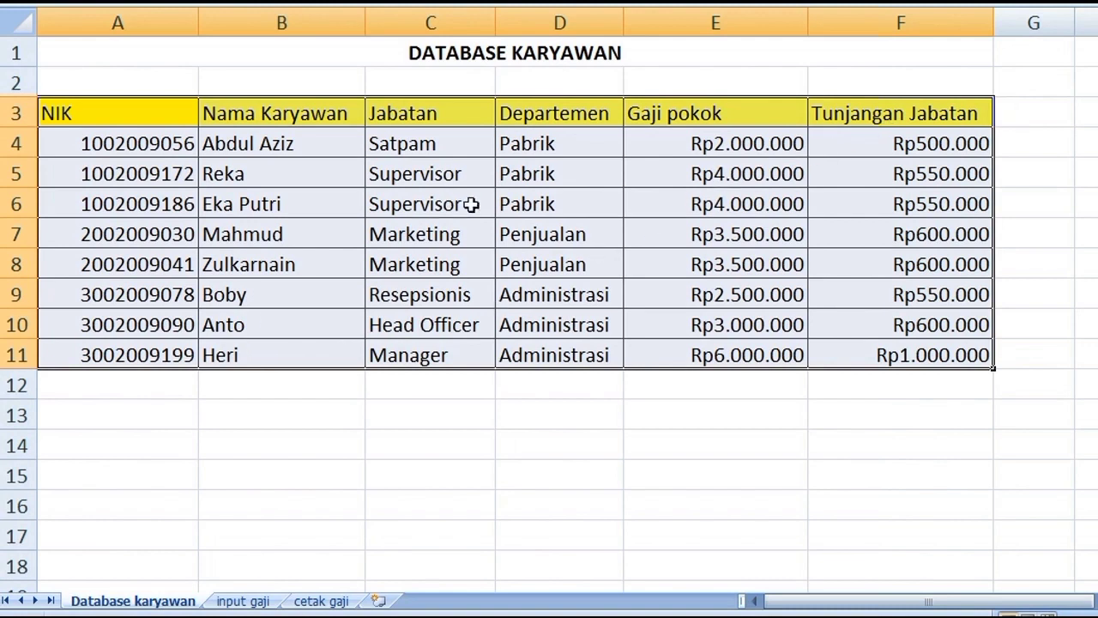
# Examine the stored number behind the currency format in the first Gaji pokok cell, E4.
pyautogui.click(437, 413)
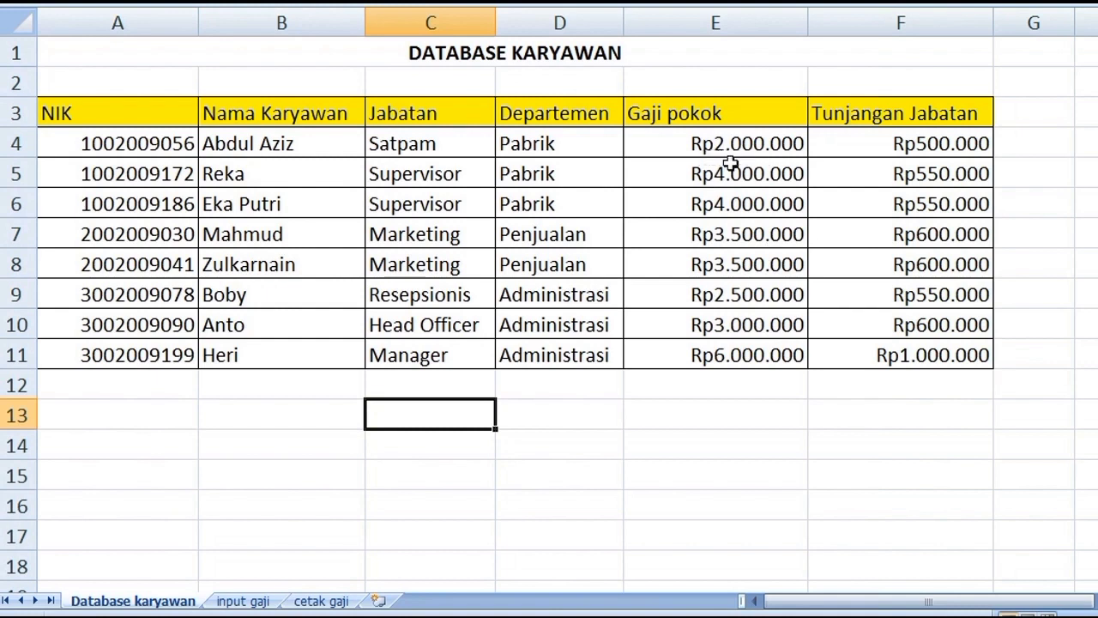
pyautogui.click(662, 145)
pyautogui.doubleClick(652, 146)
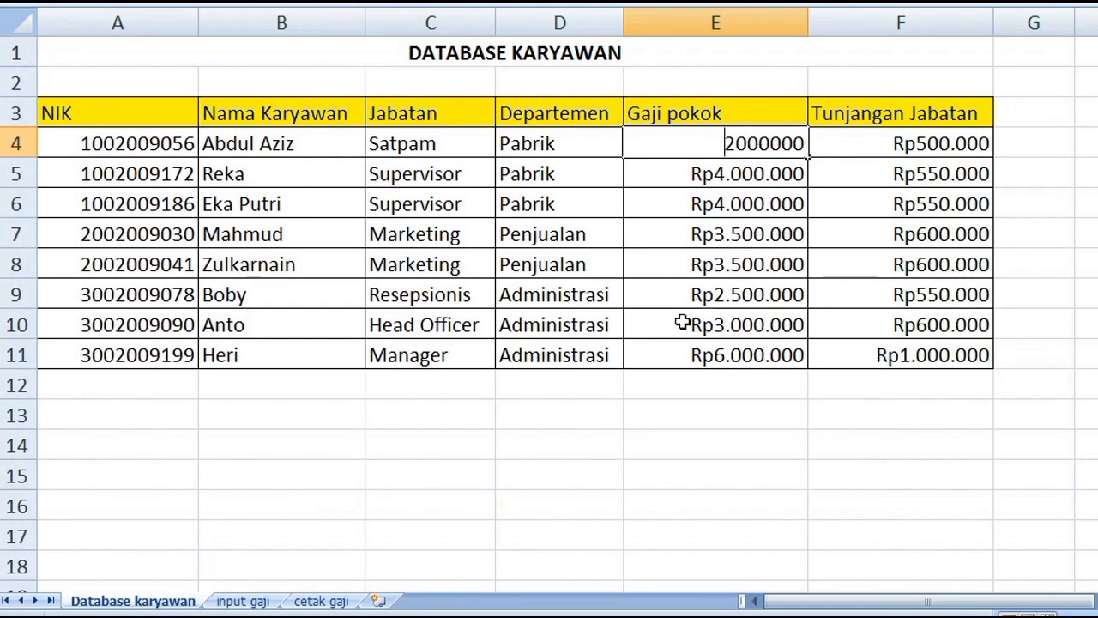
pyautogui.press('Return')
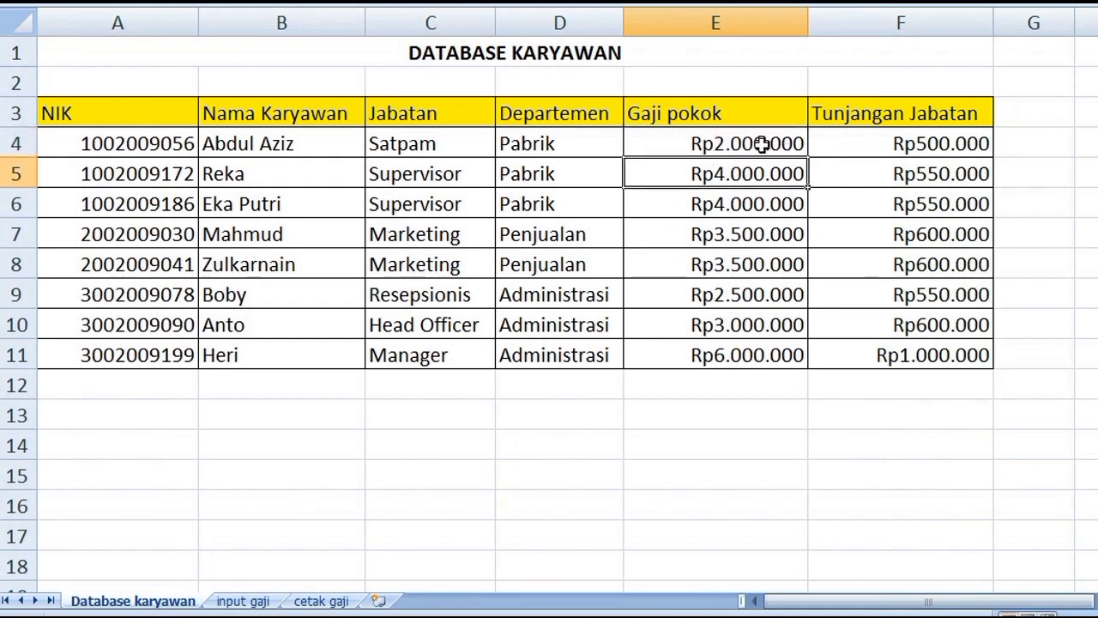
# Enter the sample amounts 2.000.000 in B13 and 5000000 in B14 below the employee table.
pyautogui.click(300, 408)
pyautogui.write('2.00')
pyautogui.write('0.000')
pyautogui.press('Return')
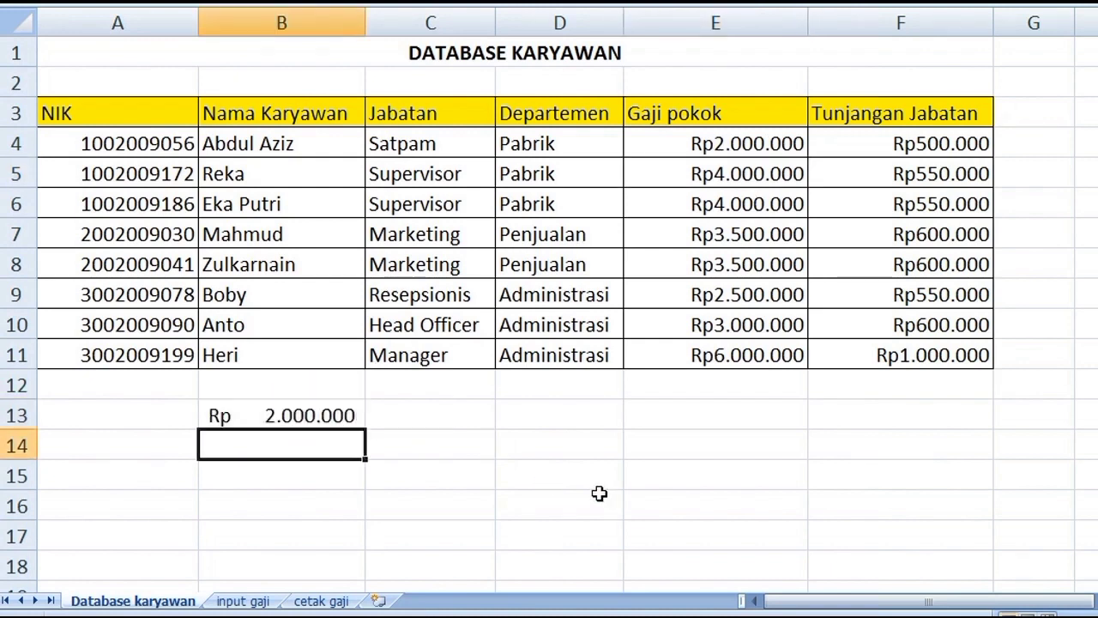
pyautogui.write('5000000')
pyautogui.press('Return')
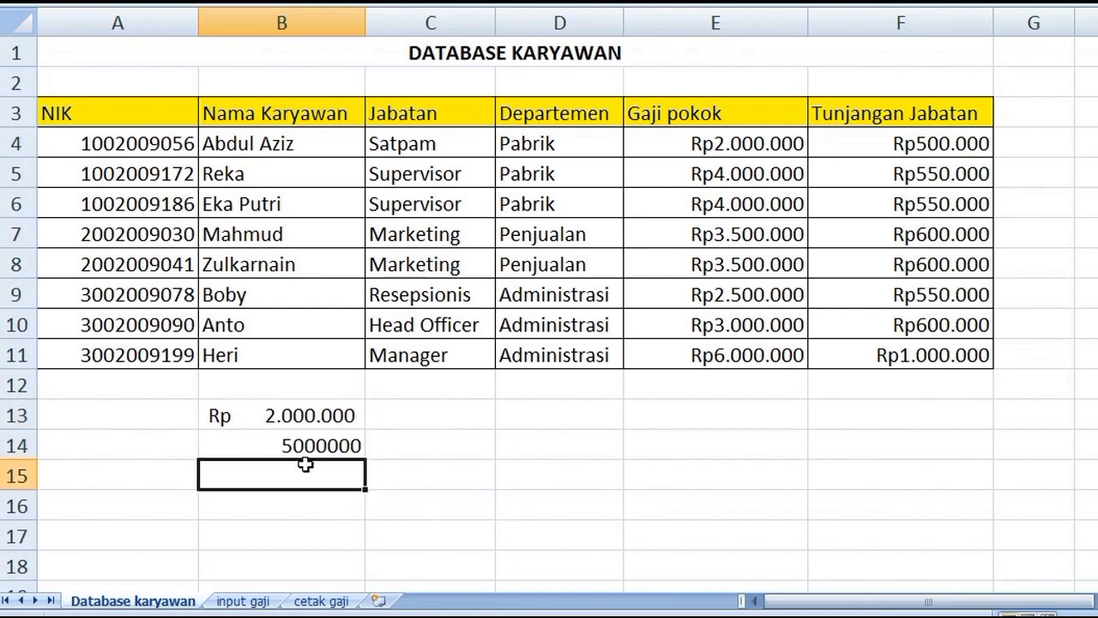
# Format B14 as Accounting with 0 decimal places and the Rp symbol, and clear the sample amounts in B13:B14.
pyautogui.click(273, 448)
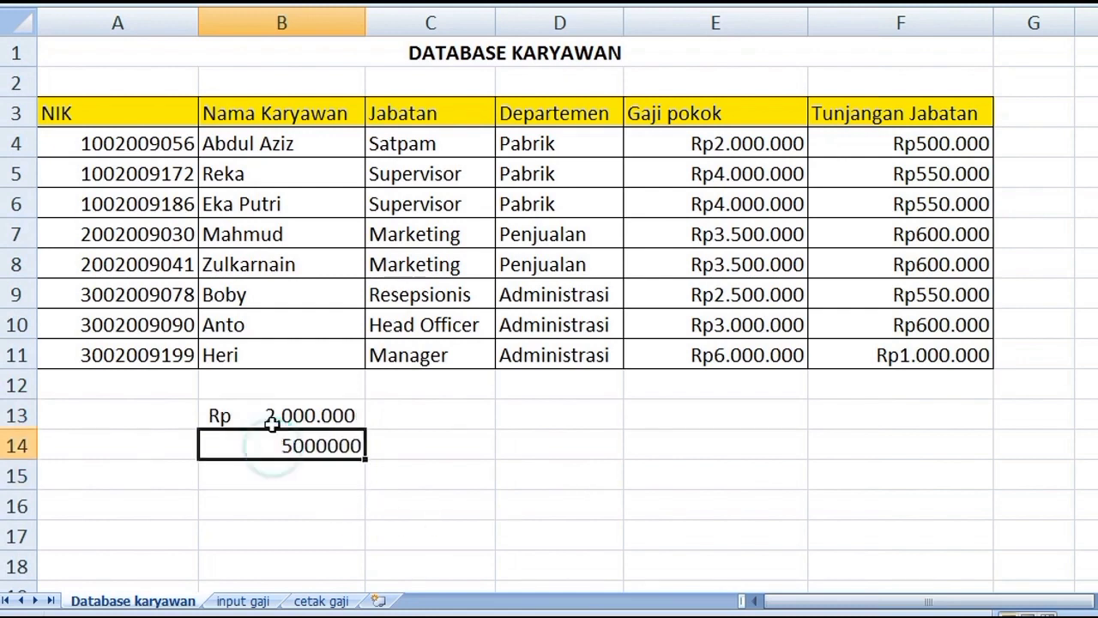
pyautogui.click(271, 414)
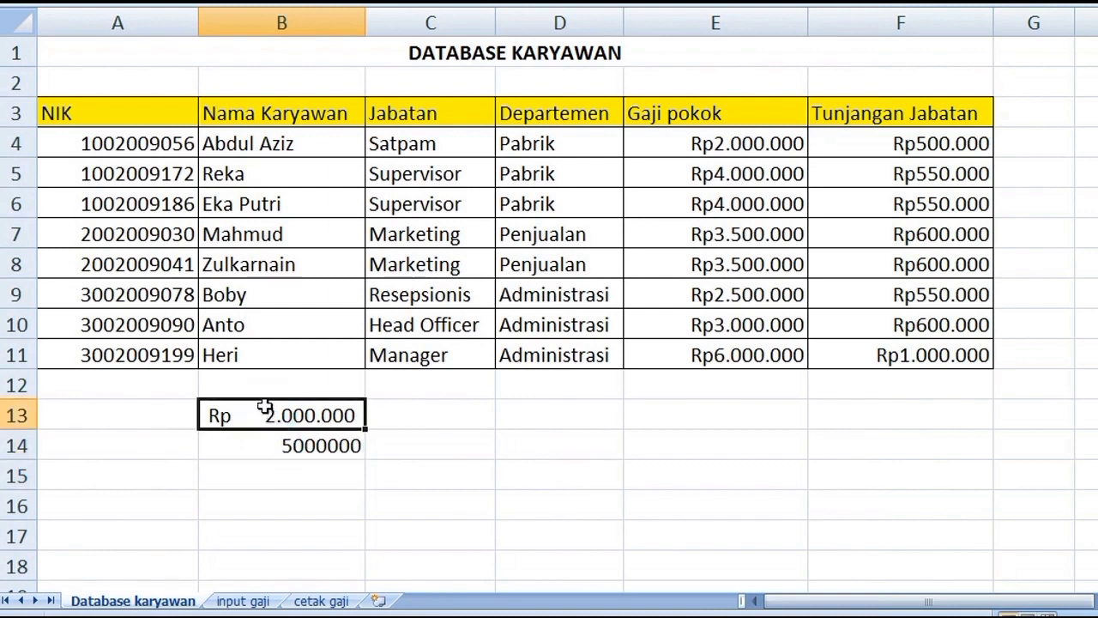
pyautogui.click(309, 450)
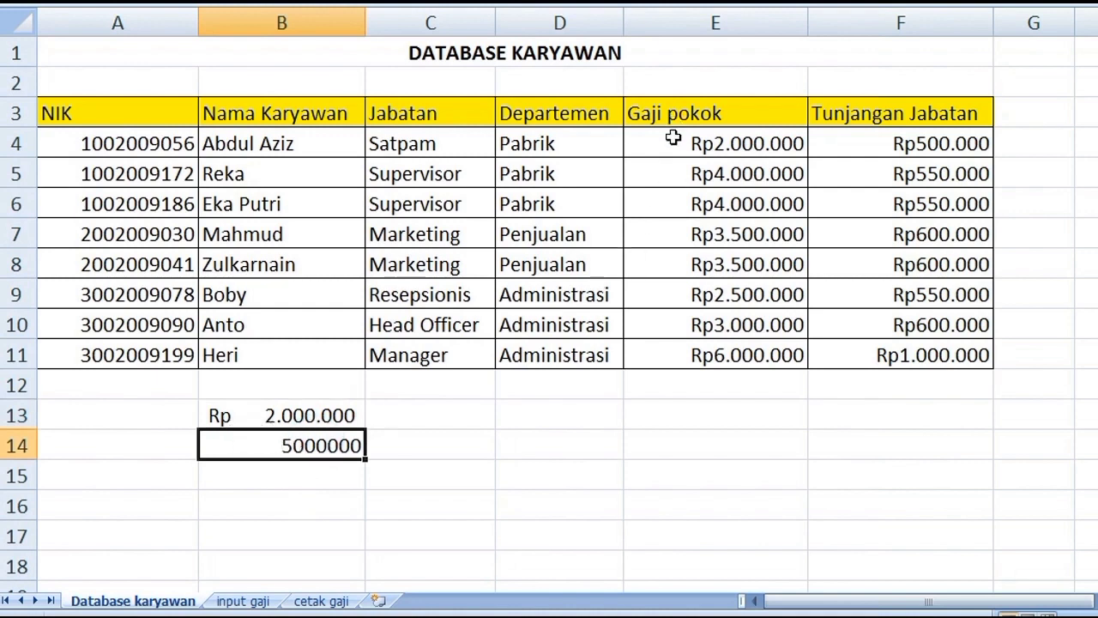
pyautogui.moveTo(672, 137); pyautogui.dragTo(721, 176)
pyautogui.moveTo(830, 204); pyautogui.dragTo(895, 354)
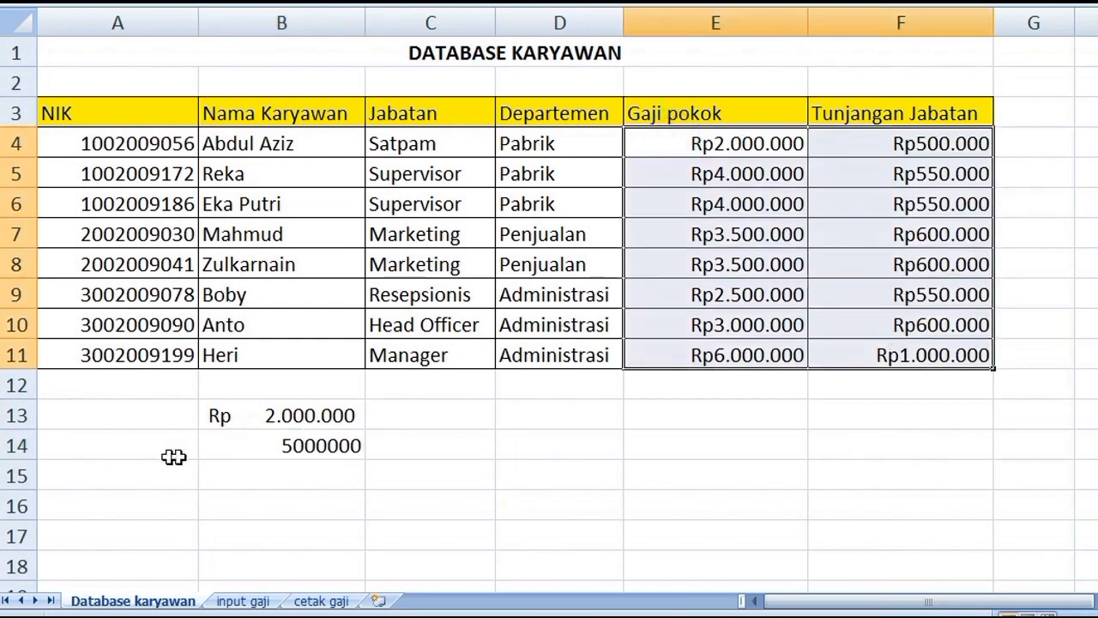
pyautogui.click(257, 443)
pyautogui.rightClick(324, 447)
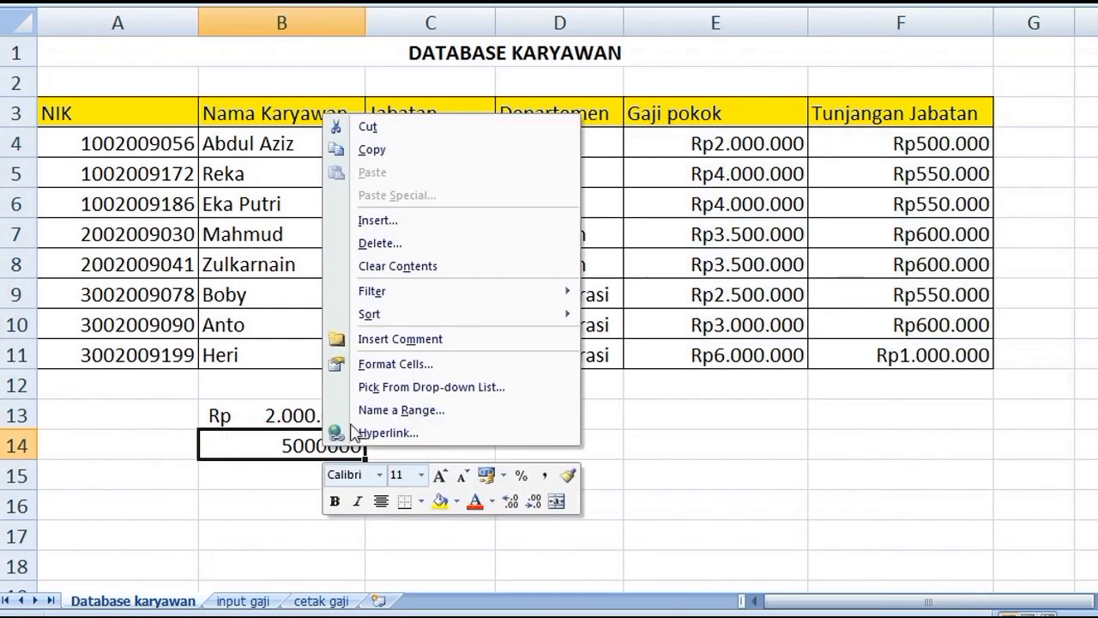
pyautogui.click(395, 366)
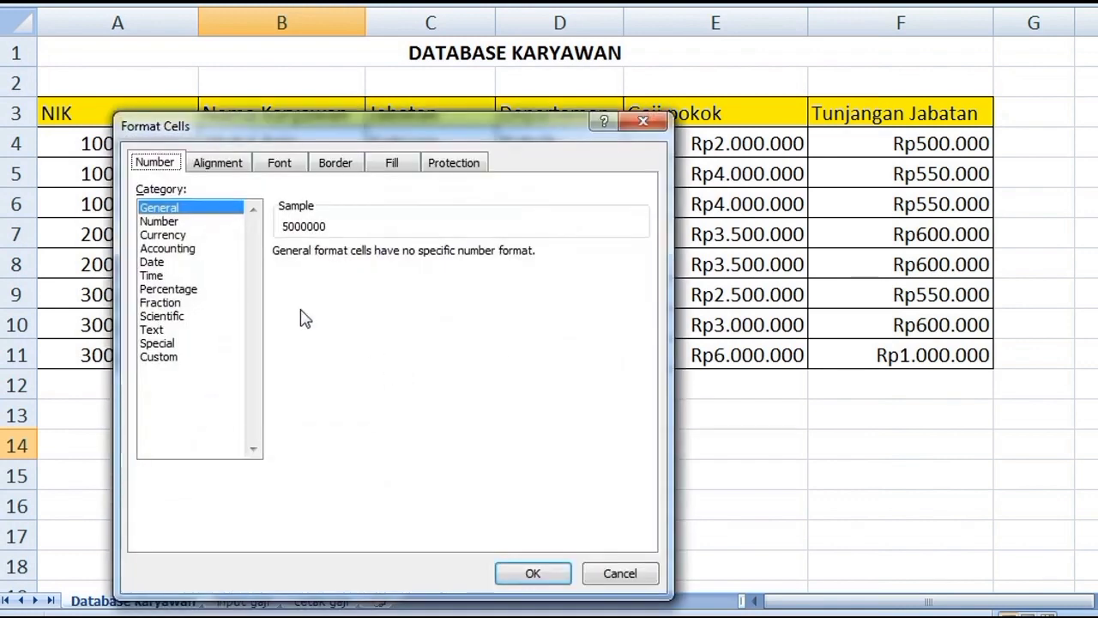
pyautogui.click(159, 250)
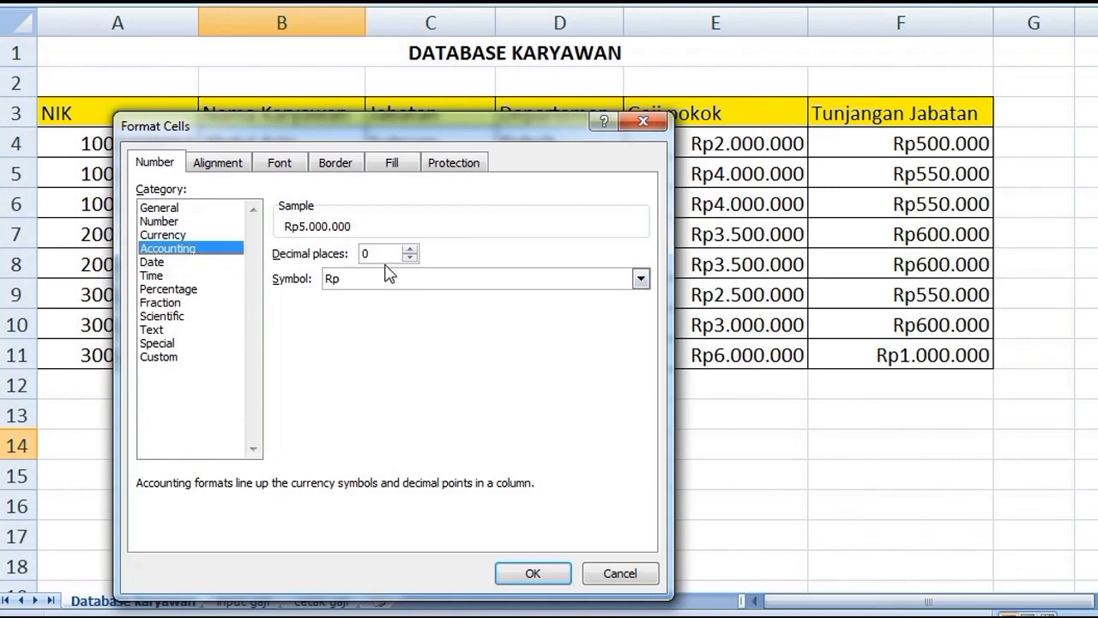
pyautogui.click(535, 574)
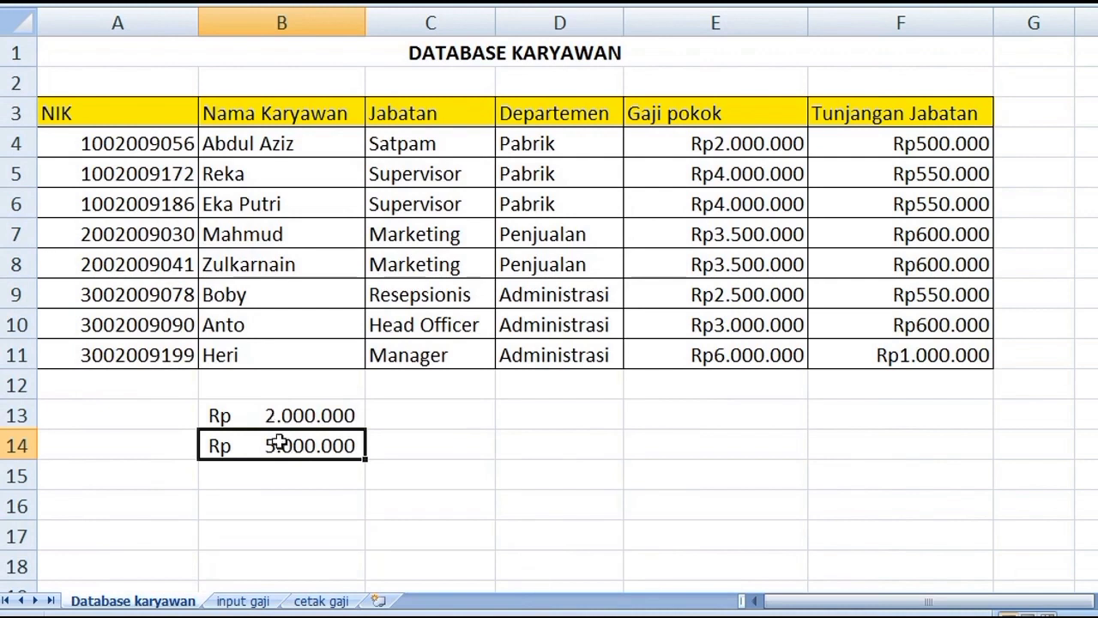
pyautogui.moveTo(262, 416); pyautogui.dragTo(288, 448)
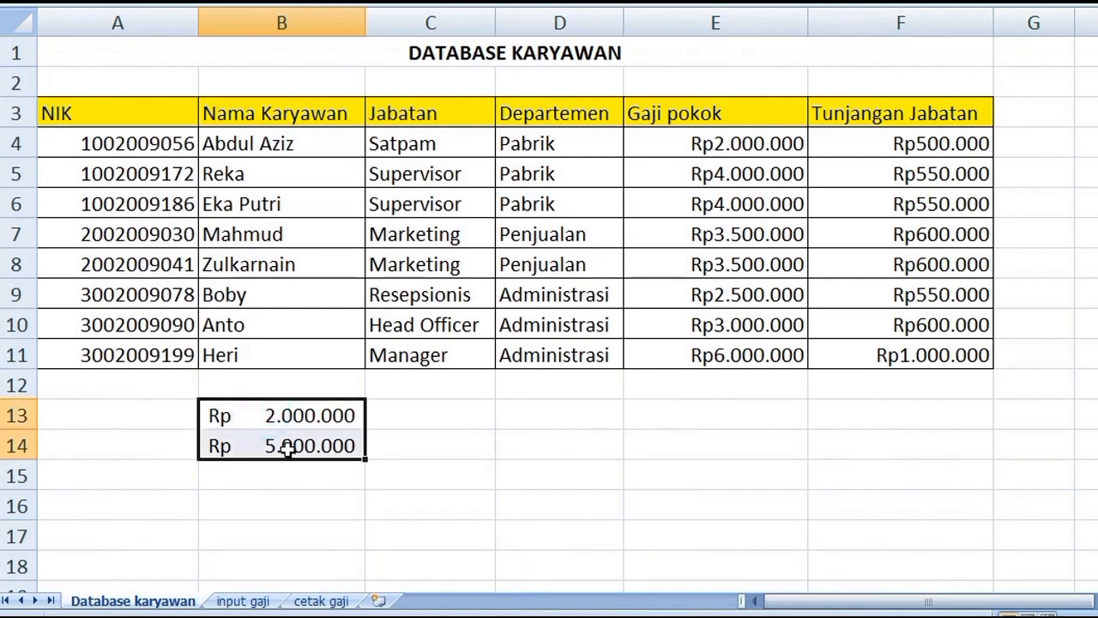
pyautogui.press('Delete')
# Format the Gaji pokok and Tunjangan Jabatan amounts in E4:F11 as Accounting with 0 decimal places and the Rp symbol.
pyautogui.click(728, 143)
pyautogui.moveTo(728, 143); pyautogui.dragTo(907, 349)
pyautogui.rightClick(775, 250)
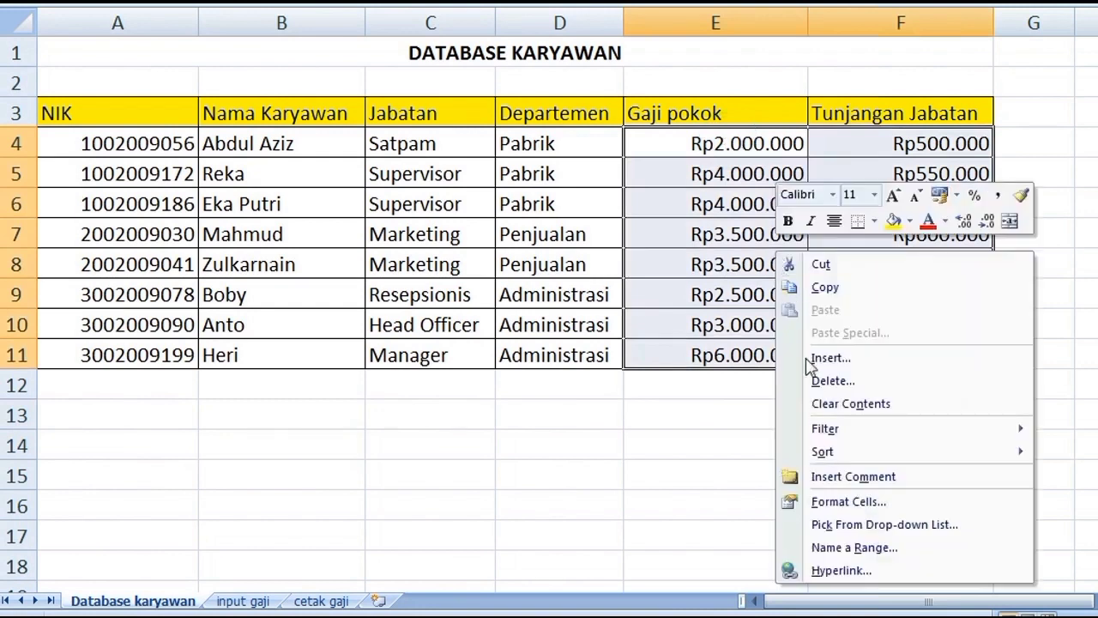
pyautogui.click(848, 502)
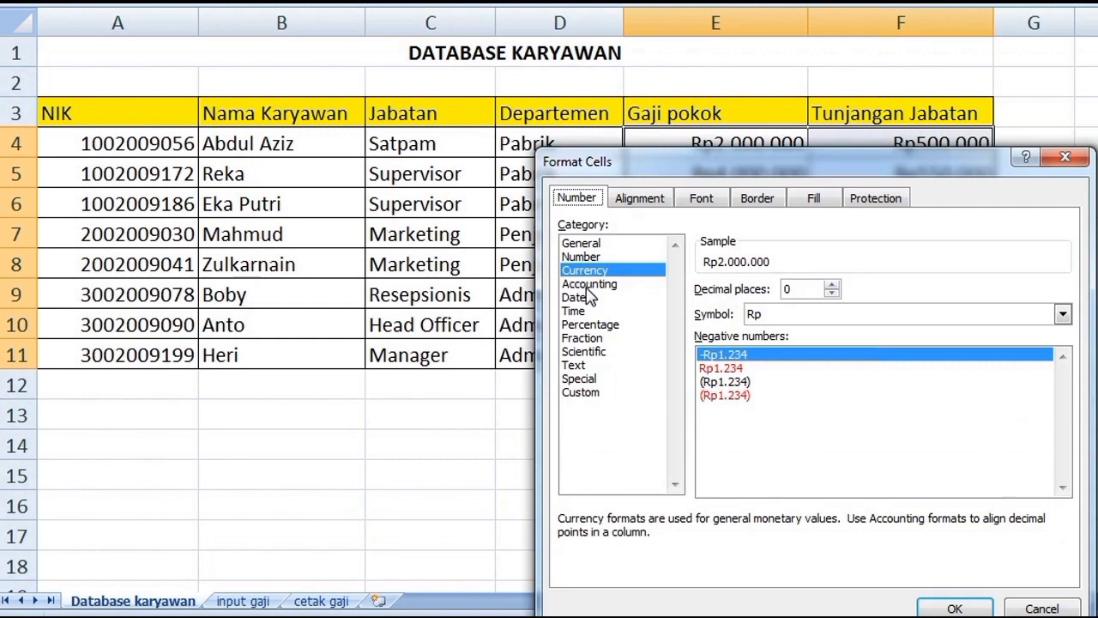
pyautogui.click(590, 285)
pyautogui.moveTo(719, 159); pyautogui.dragTo(358, 116)
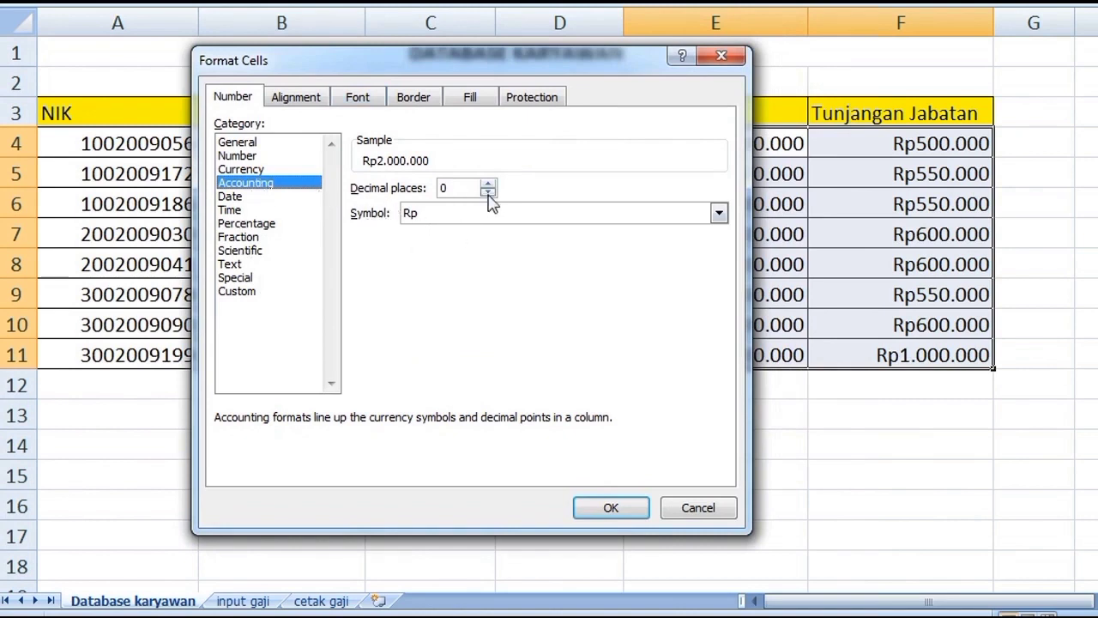
pyautogui.click(613, 512)
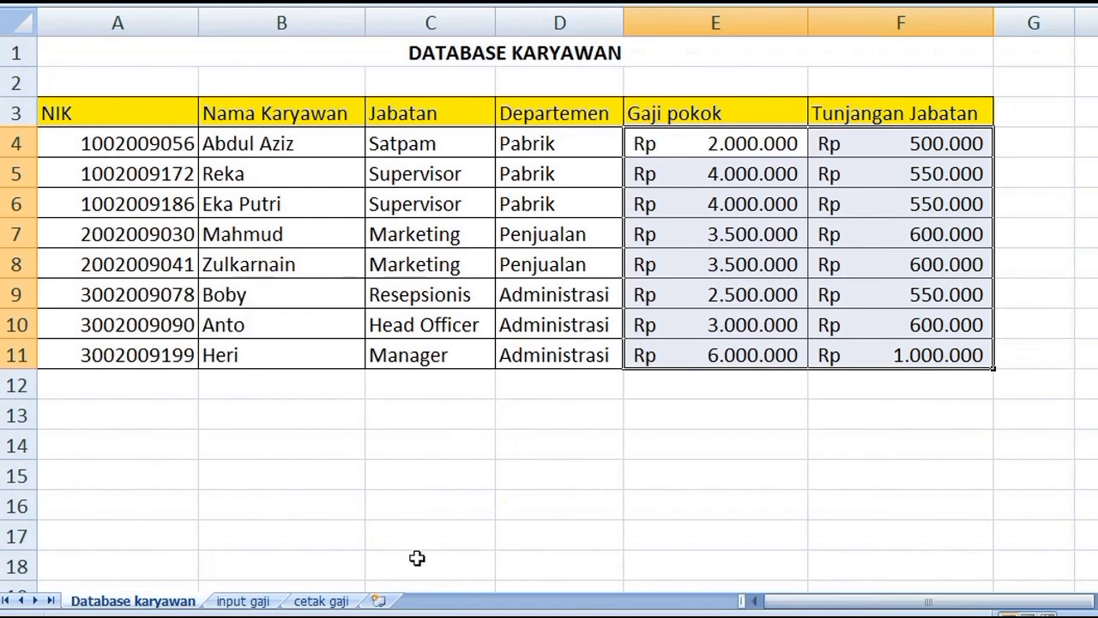
# Try to define the workbook-scope name data_karyawan for the employee table A3:F11 on the Database karyawan sheet.
pyautogui.click(245, 603)
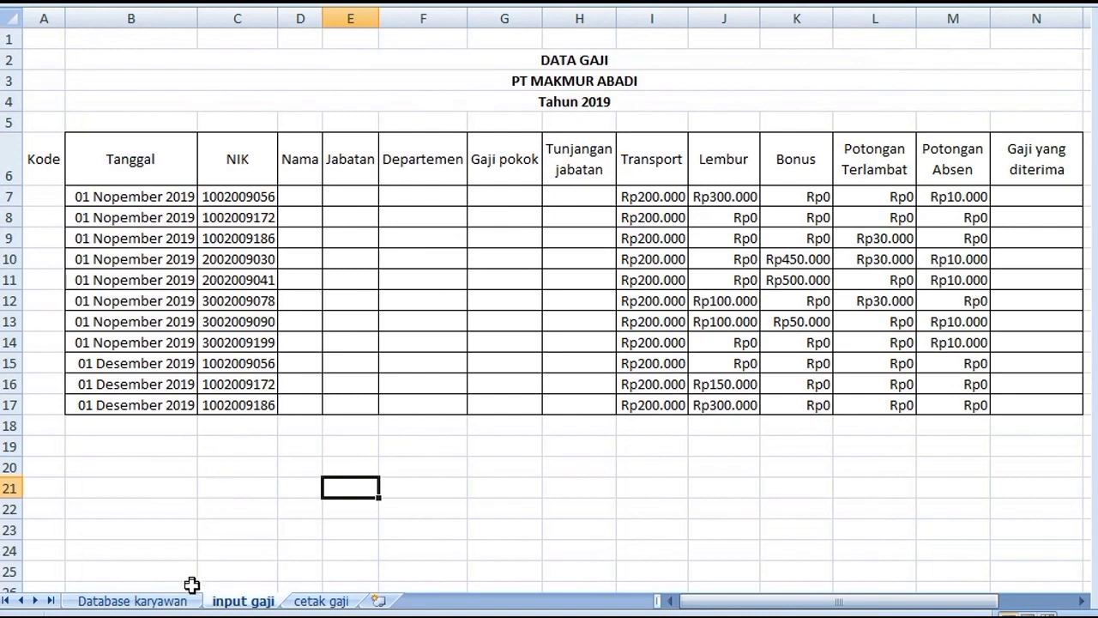
pyautogui.click(133, 601)
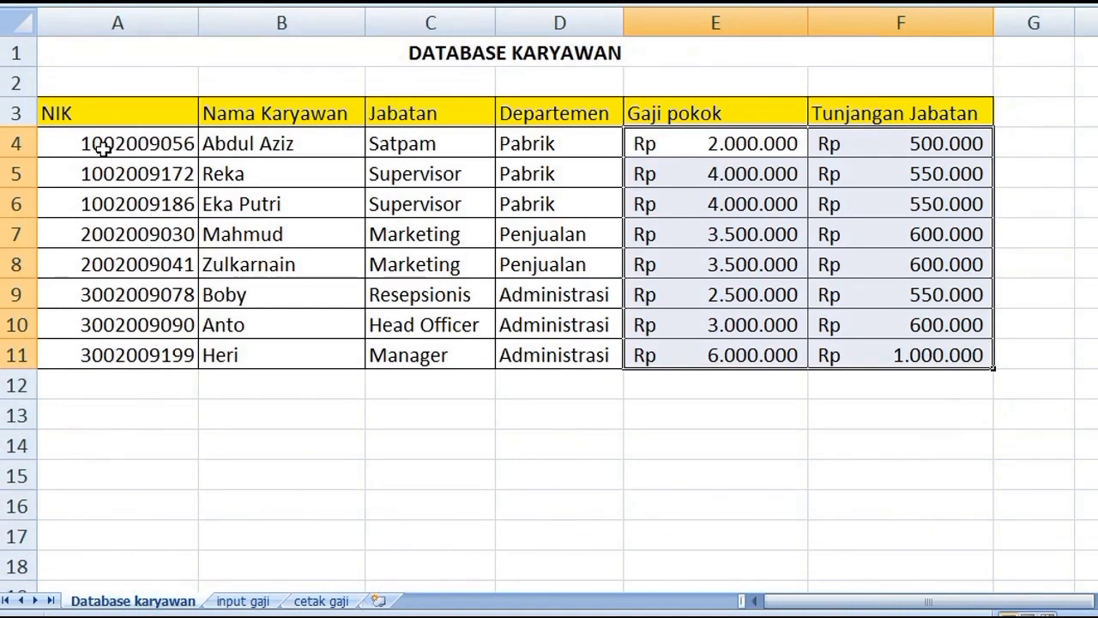
pyautogui.moveTo(56, 112); pyautogui.dragTo(906, 351)
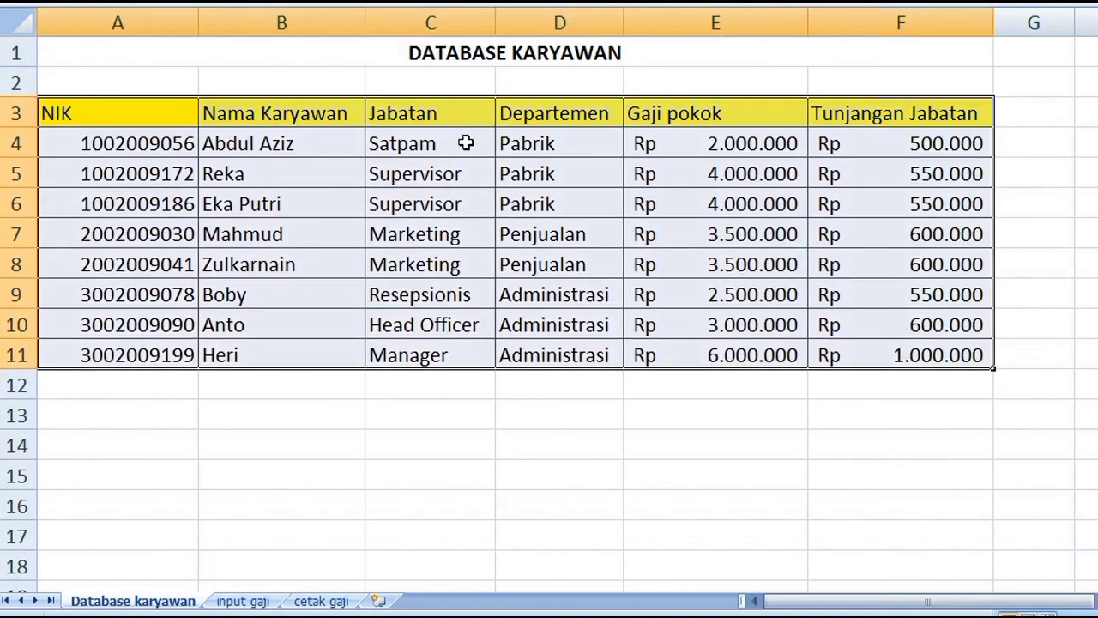
pyautogui.rightClick(465, 143)
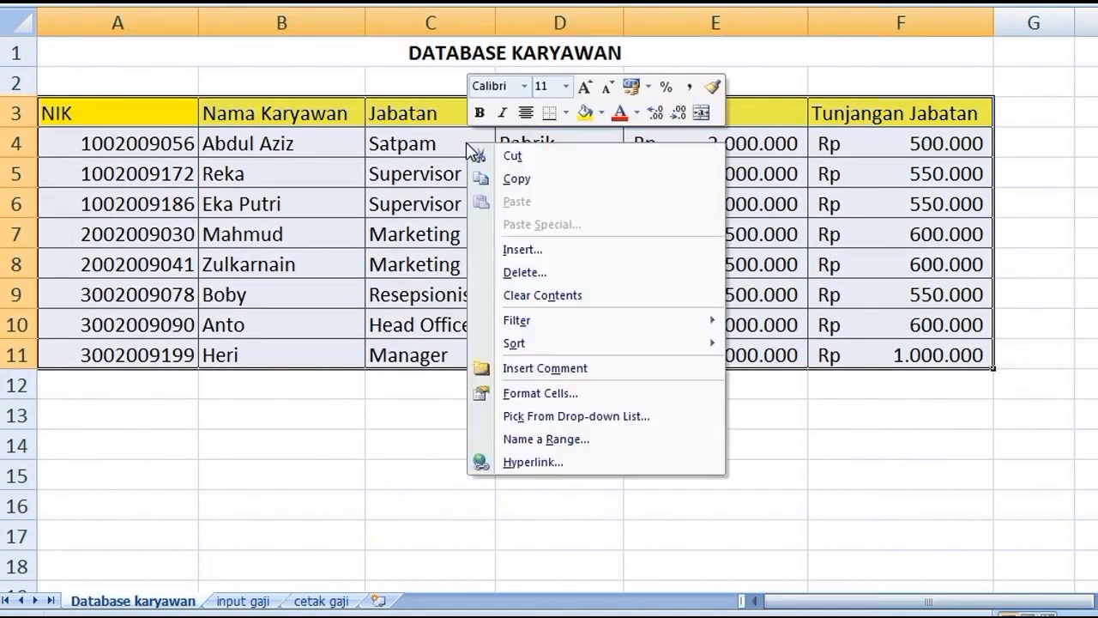
pyautogui.click(541, 442)
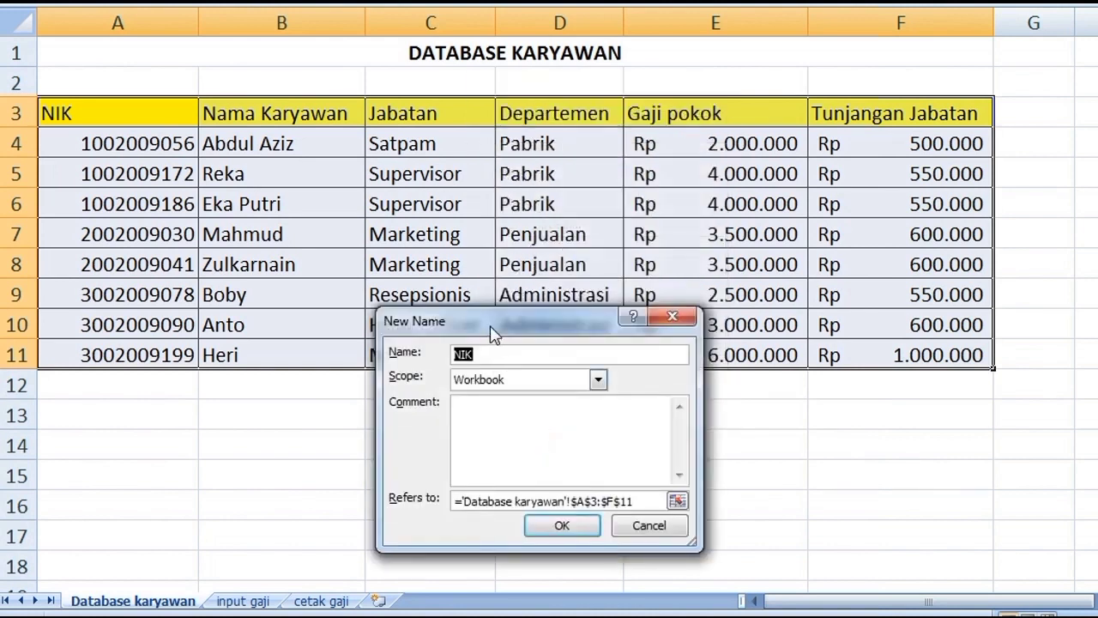
pyautogui.moveTo(485, 317); pyautogui.dragTo(569, 207)
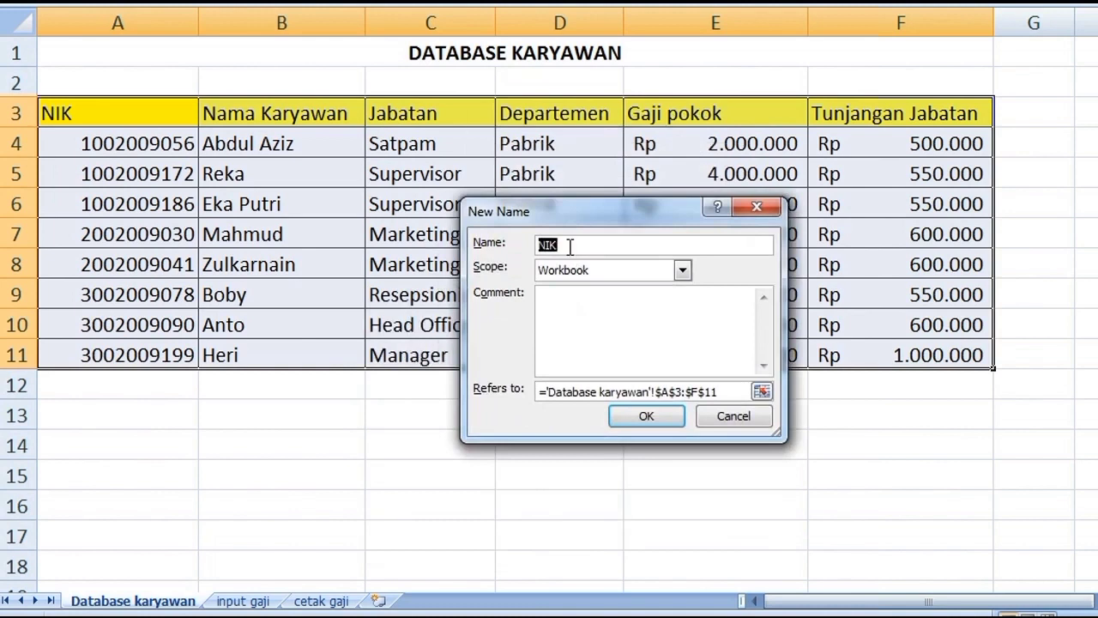
pyautogui.write('data_karyawan')
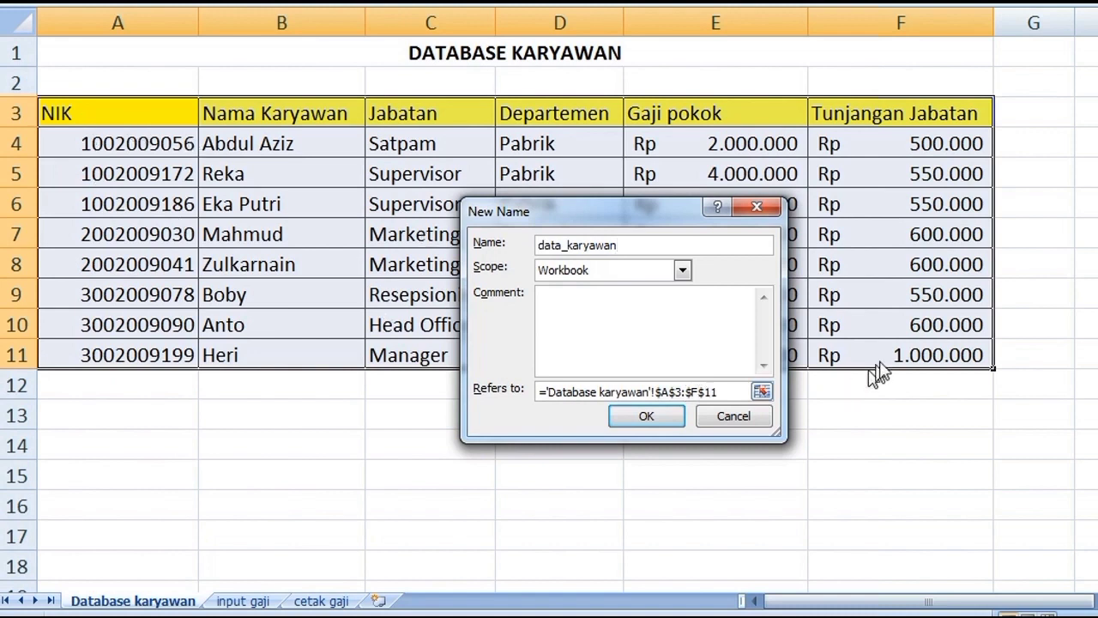
pyautogui.moveTo(576, 216); pyautogui.dragTo(396, 214)
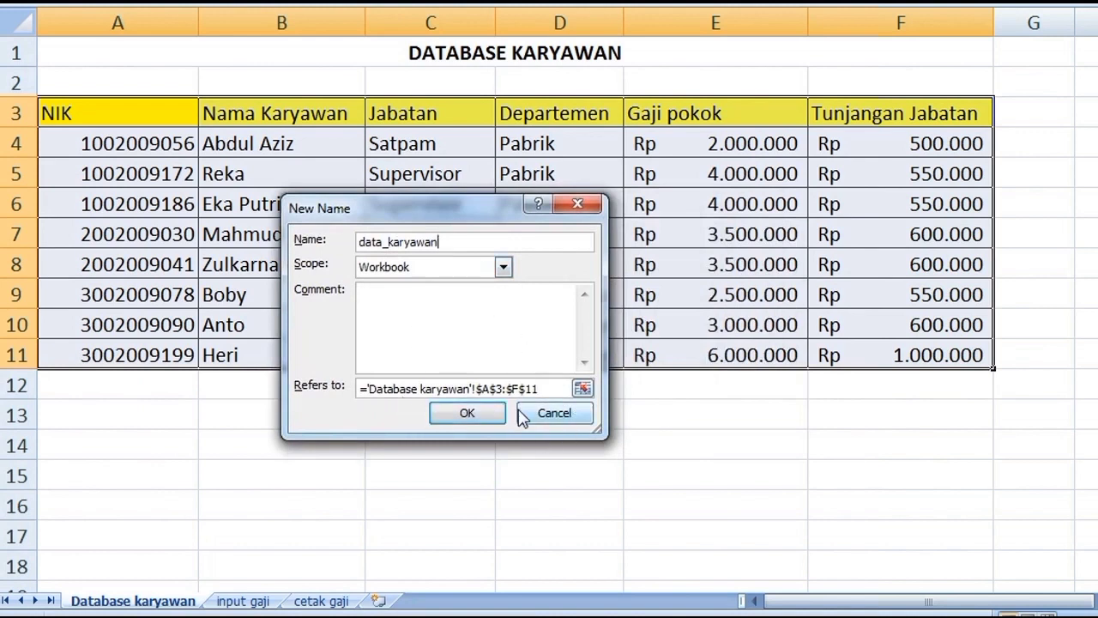
pyautogui.click(553, 412)
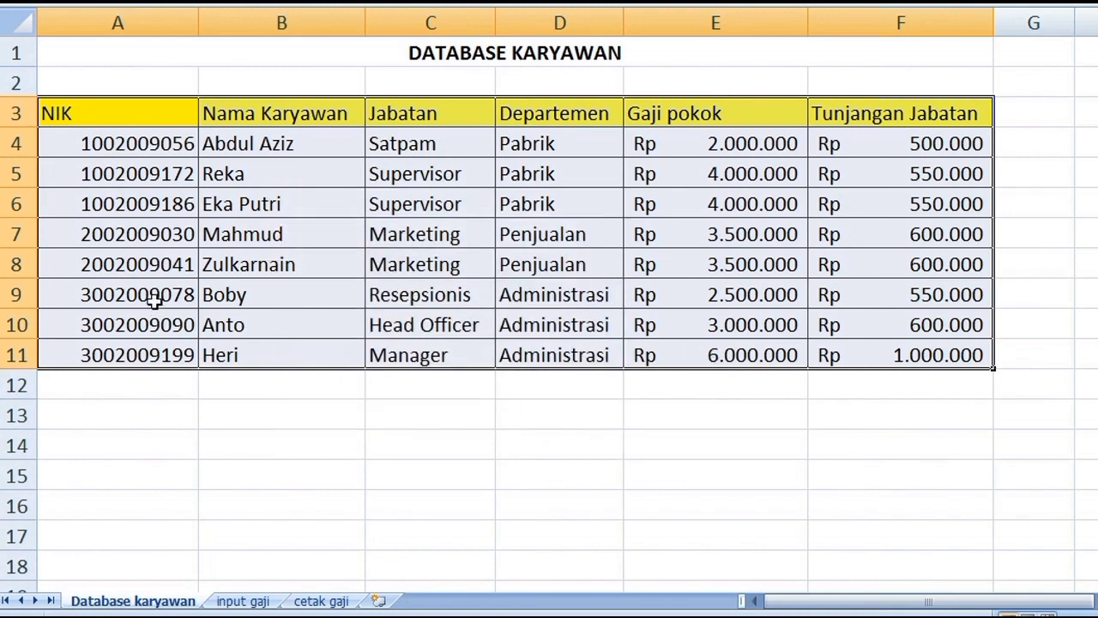
# On the input gaji sheet, enter the formula =C7&month(B7) in the Kode cell A7 to combine the NIK with the month number.
pyautogui.click(244, 602)
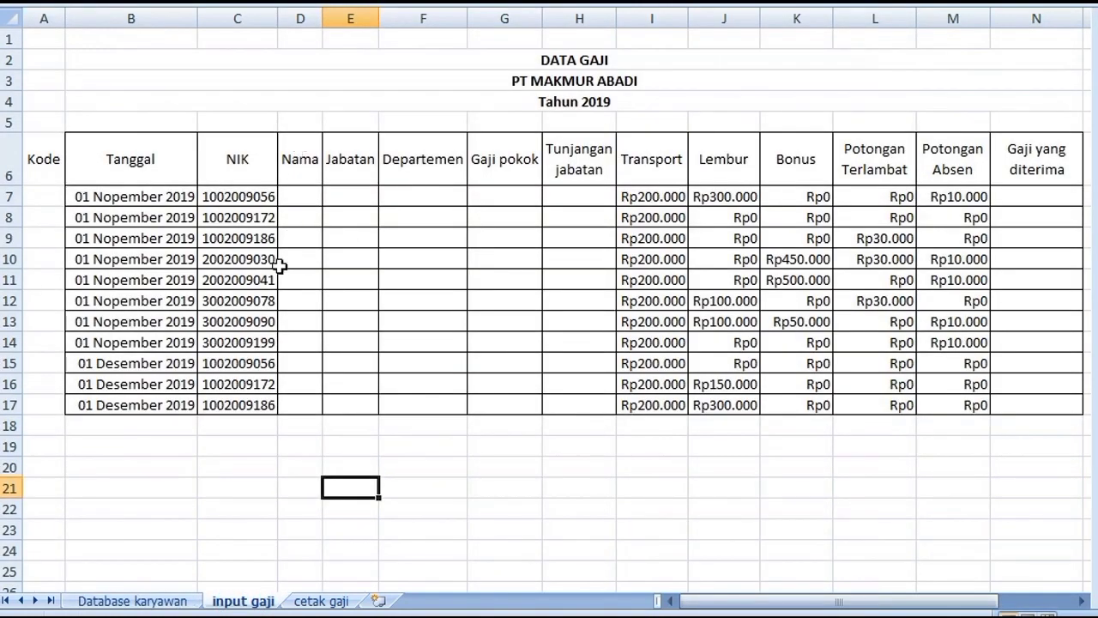
pyautogui.click(57, 197)
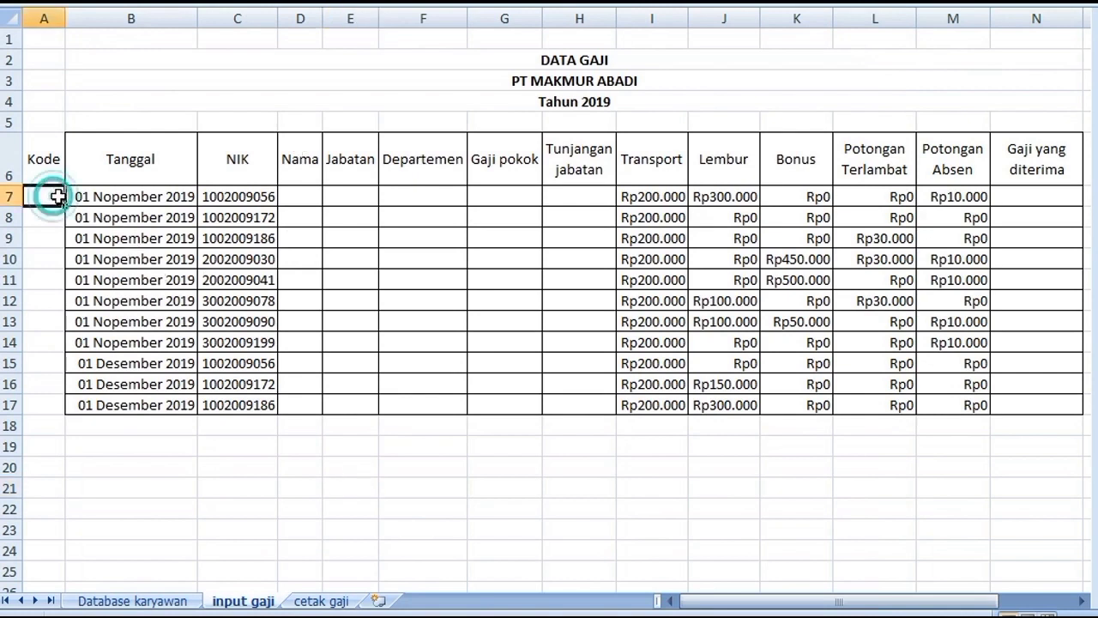
pyautogui.write('=')
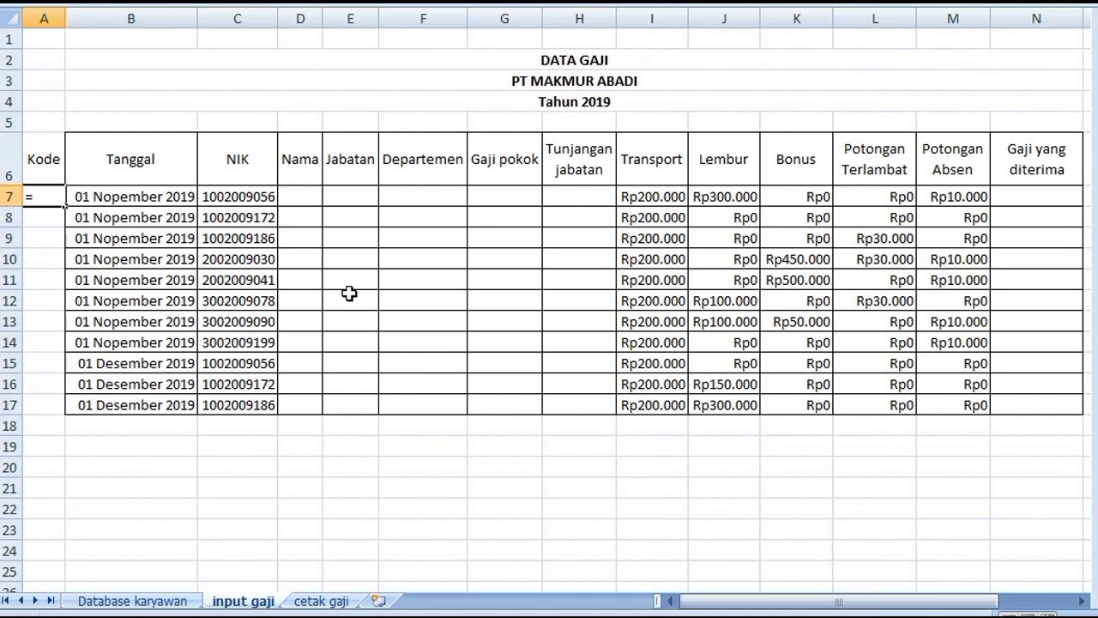
pyautogui.click(254, 196)
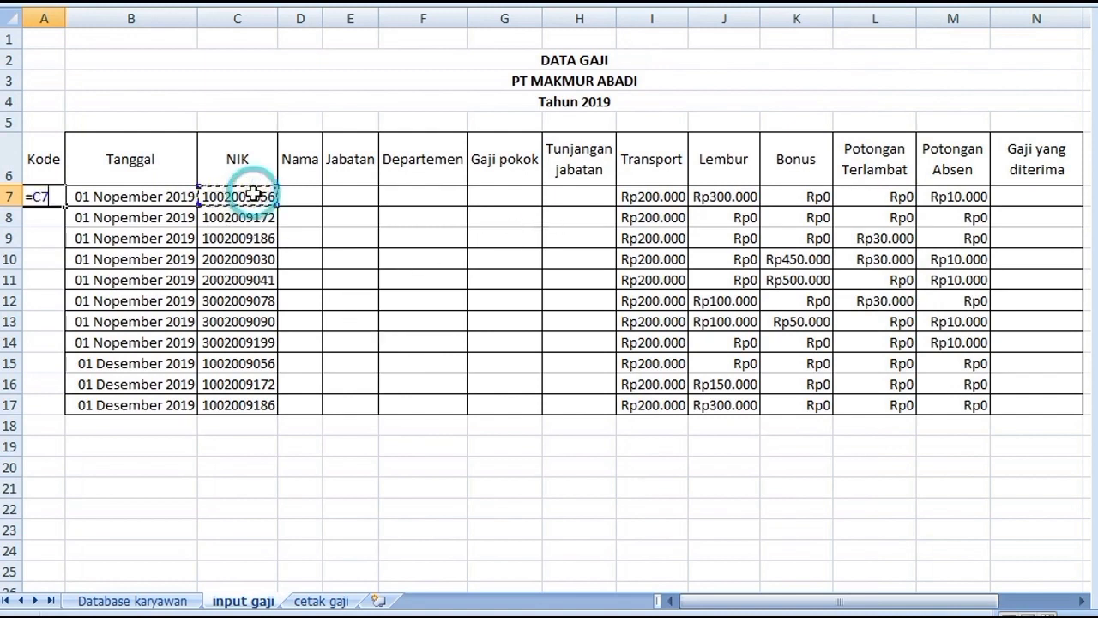
pyautogui.write('&')
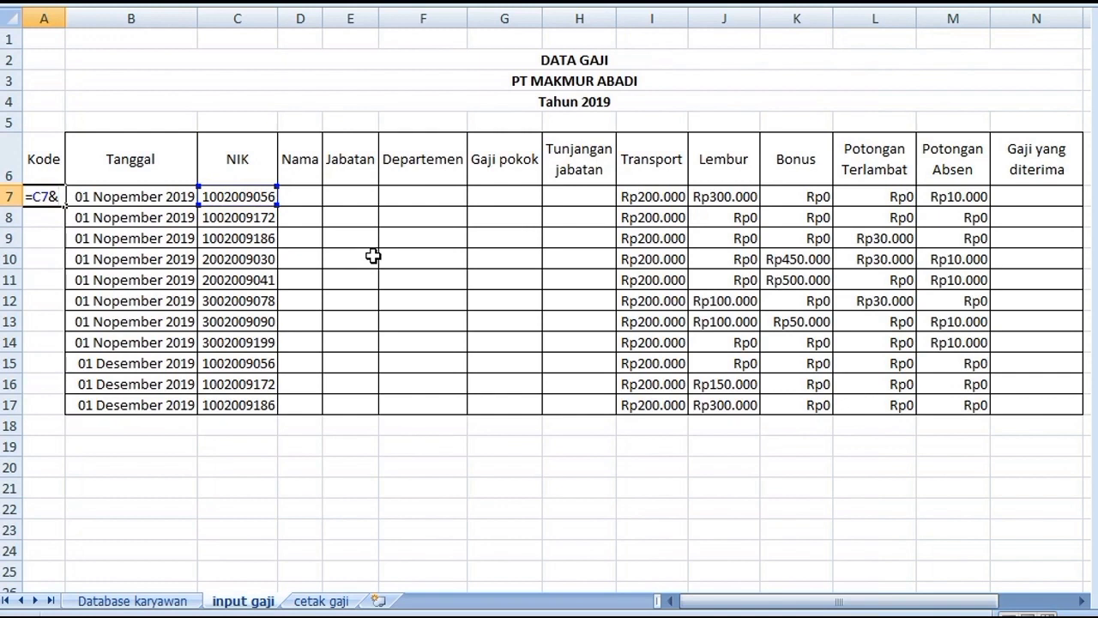
pyautogui.write('month')
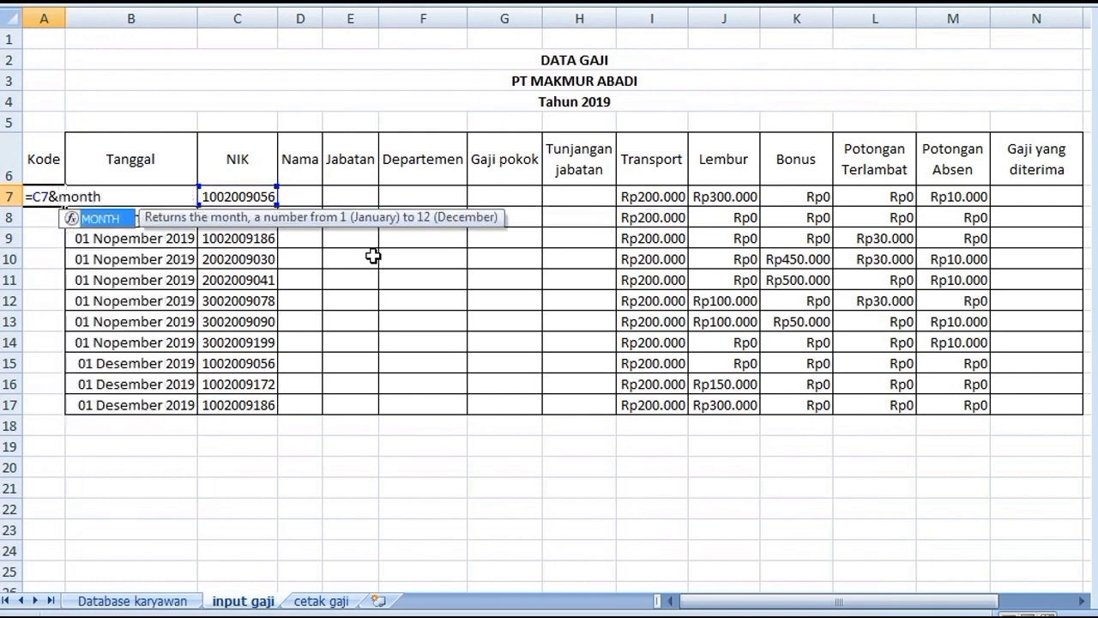
pyautogui.write('(')
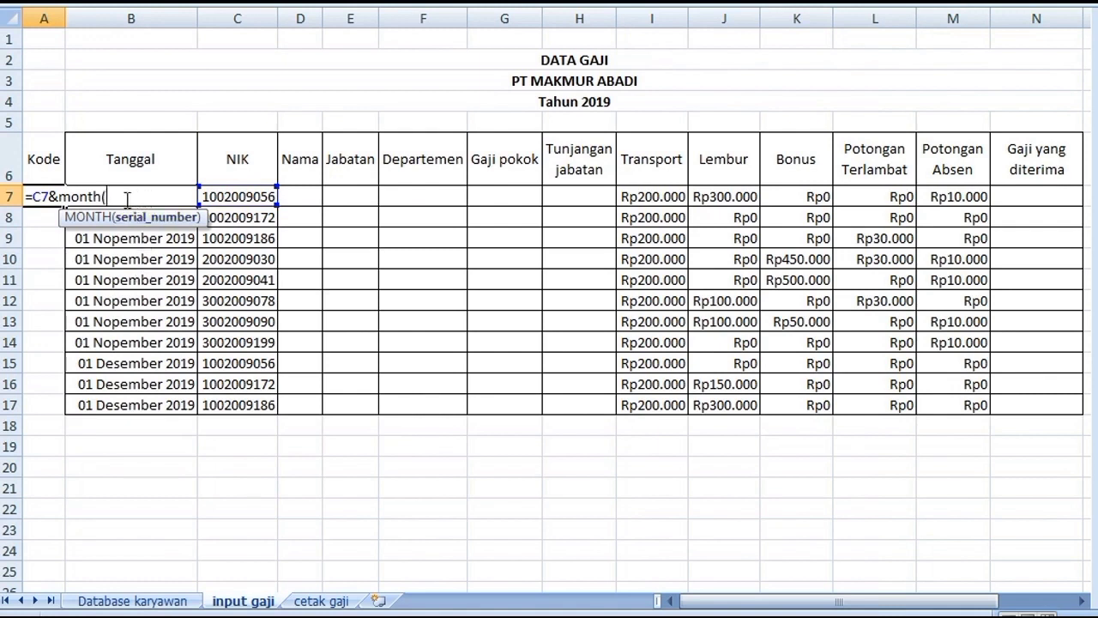
pyautogui.click(127, 120)
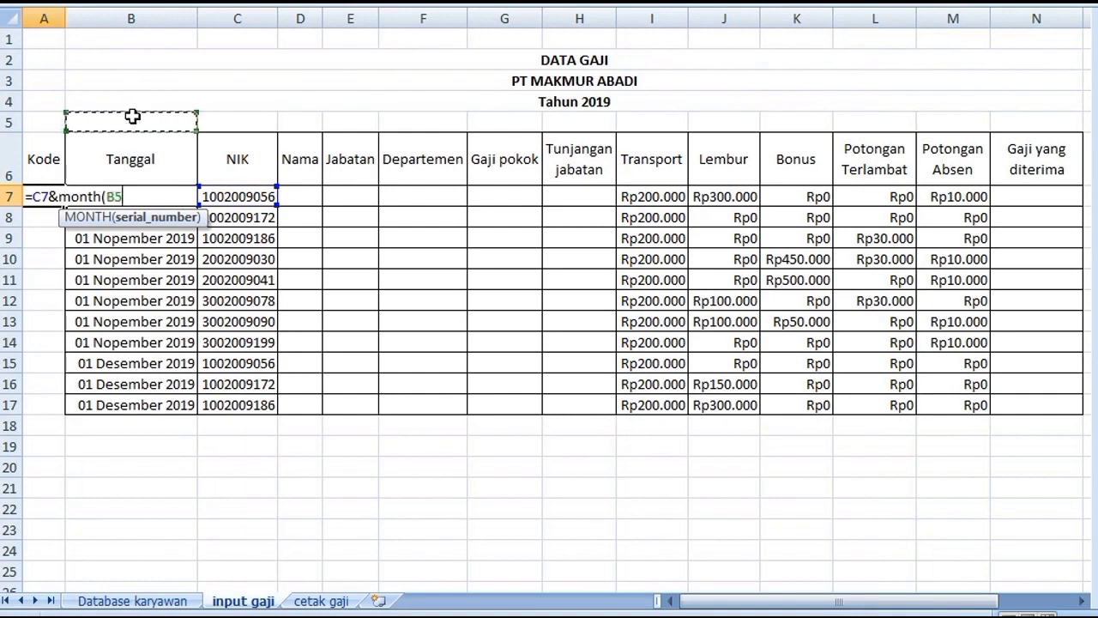
pyautogui.press('Down')
pyautogui.press('Down')
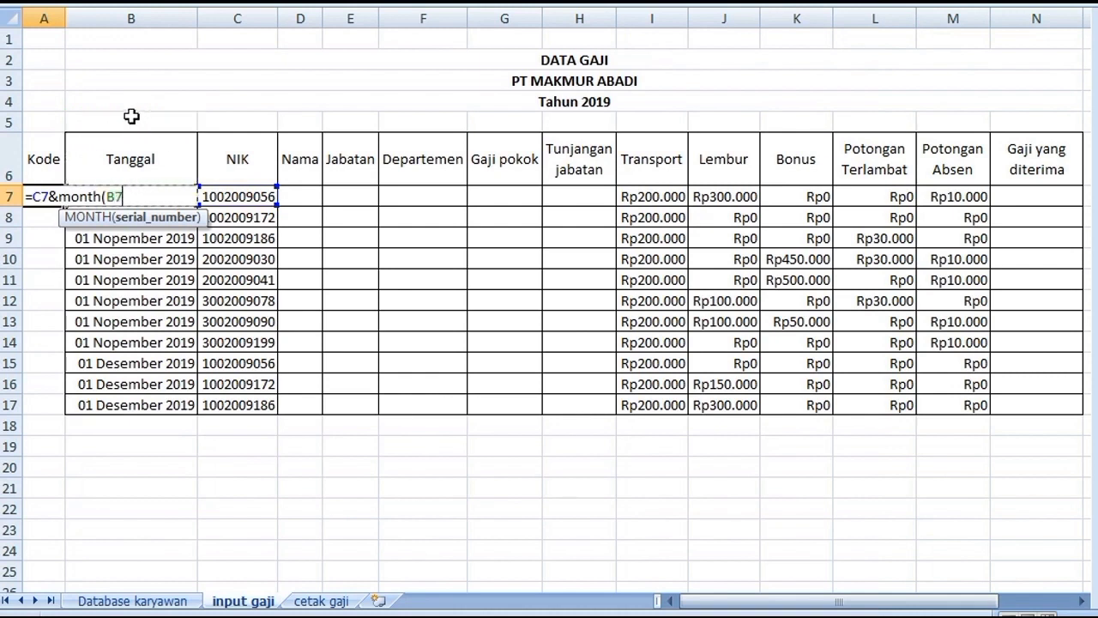
pyautogui.write(')')
pyautogui.press('Return')
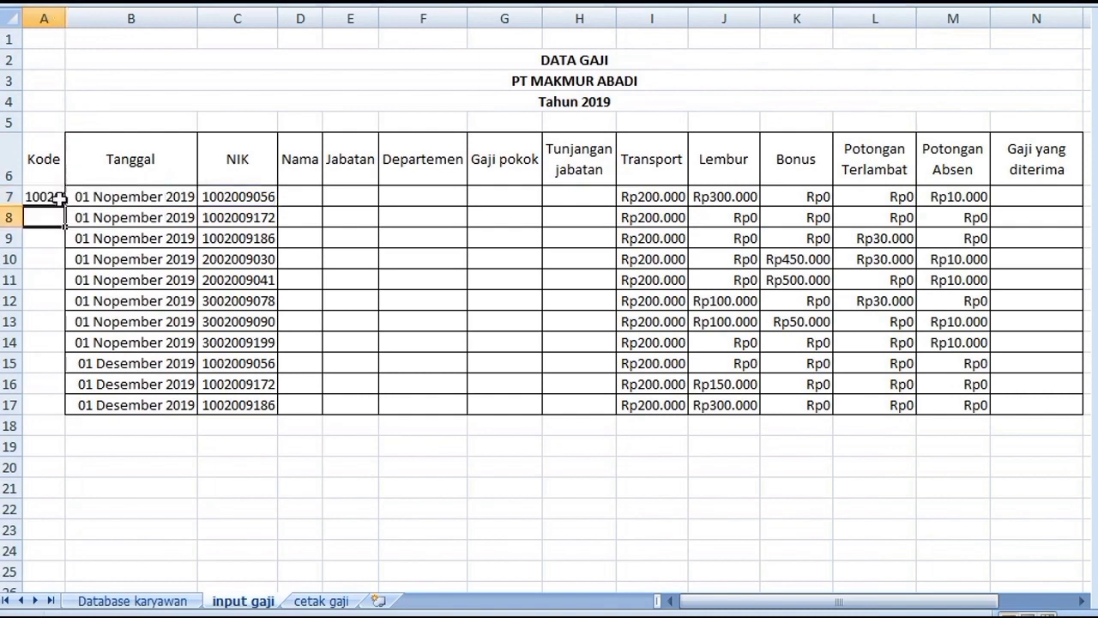
# Fit the Kode column's width to its contents and fill the A7 formula down to A17.
pyautogui.doubleClick(65, 16)
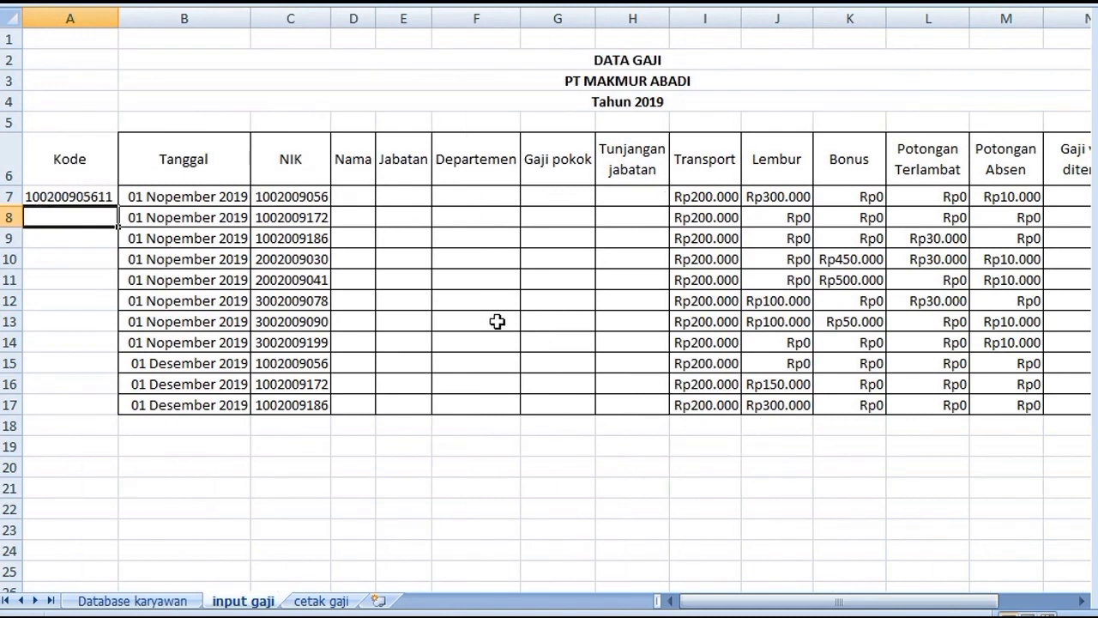
pyautogui.click(322, 601)
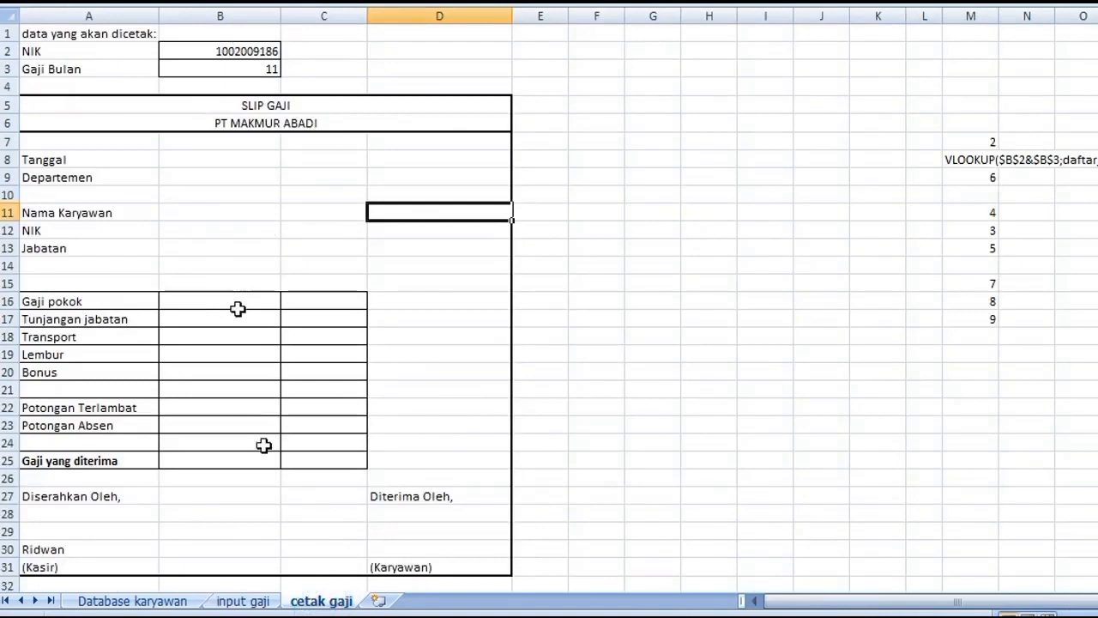
pyautogui.click(243, 600)
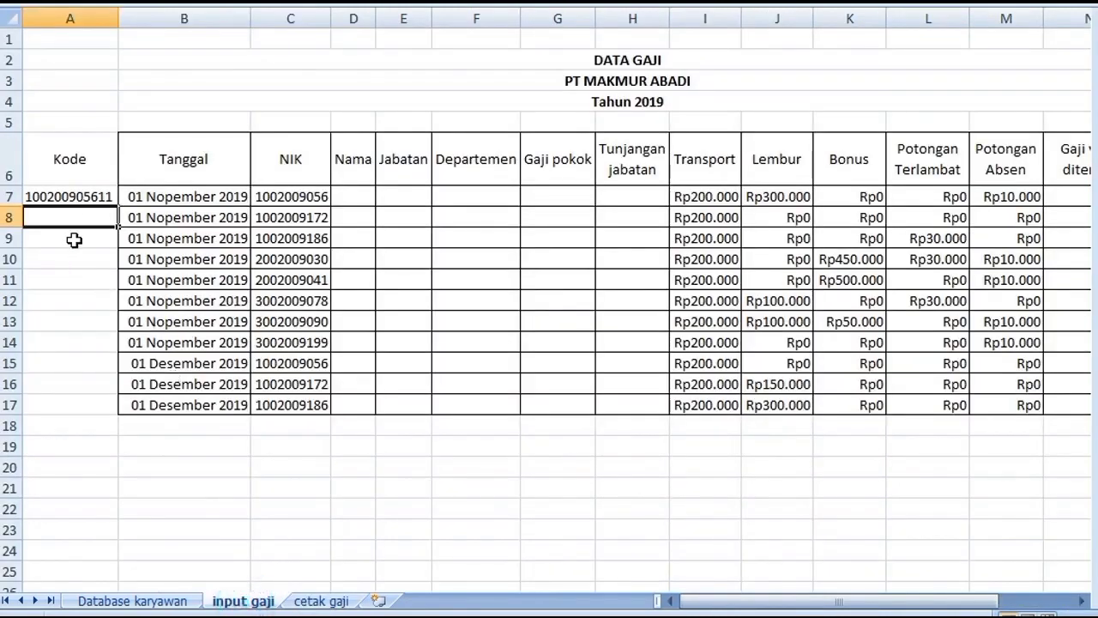
pyautogui.click(83, 199)
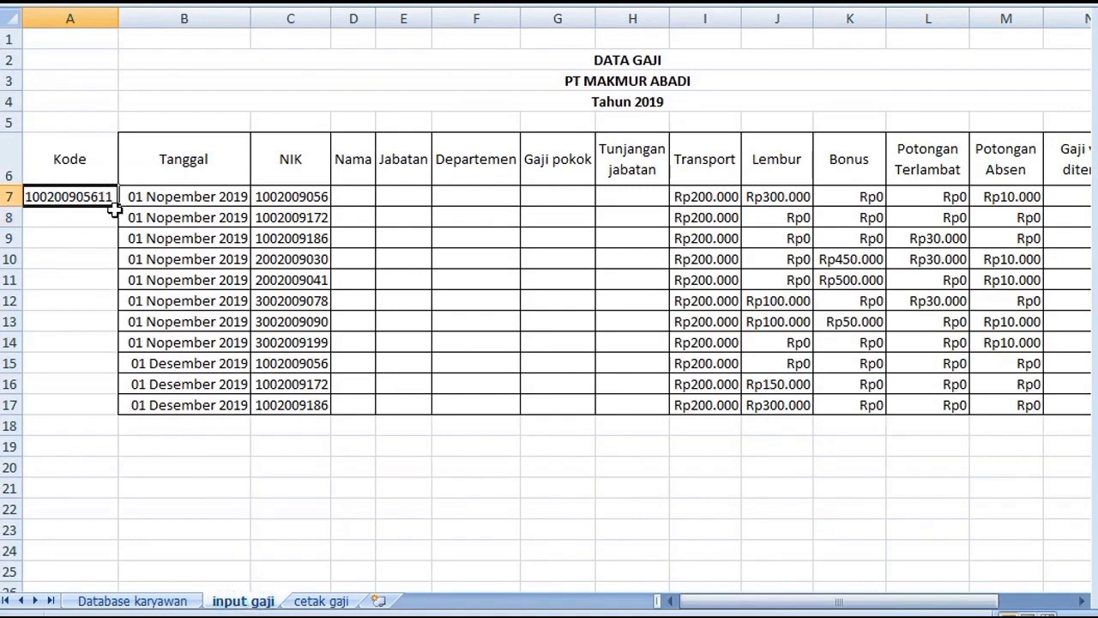
pyautogui.moveTo(119, 203); pyautogui.dragTo(117, 412)
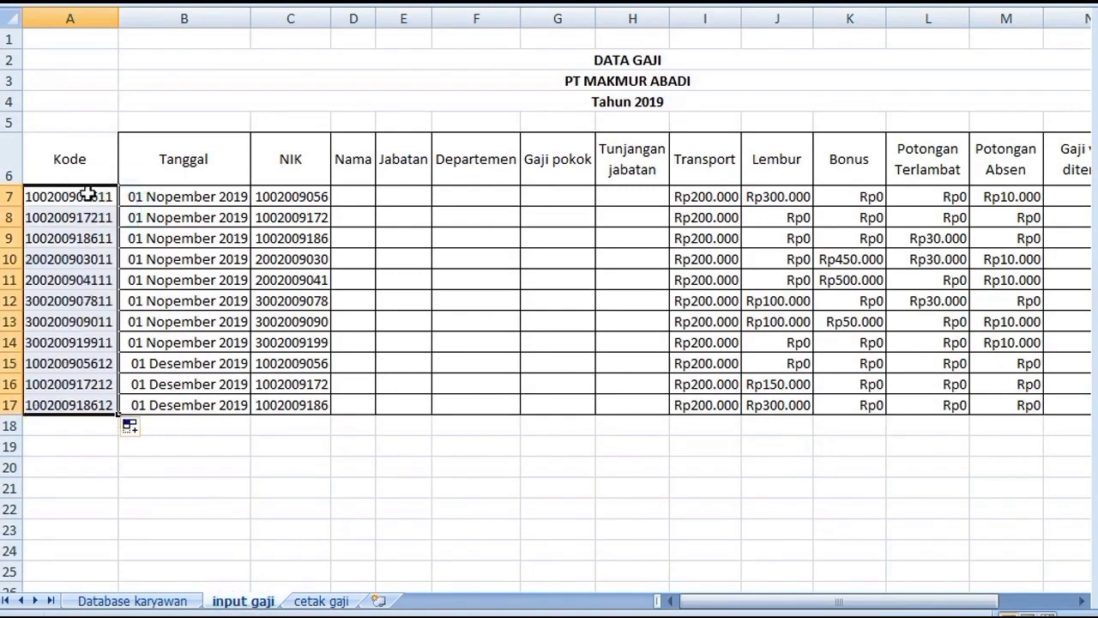
# Begin a VLOOKUP formula in the Nama cell D7 with C7 as lookup value and data_karyawan as table array.
pyautogui.click(350, 197)
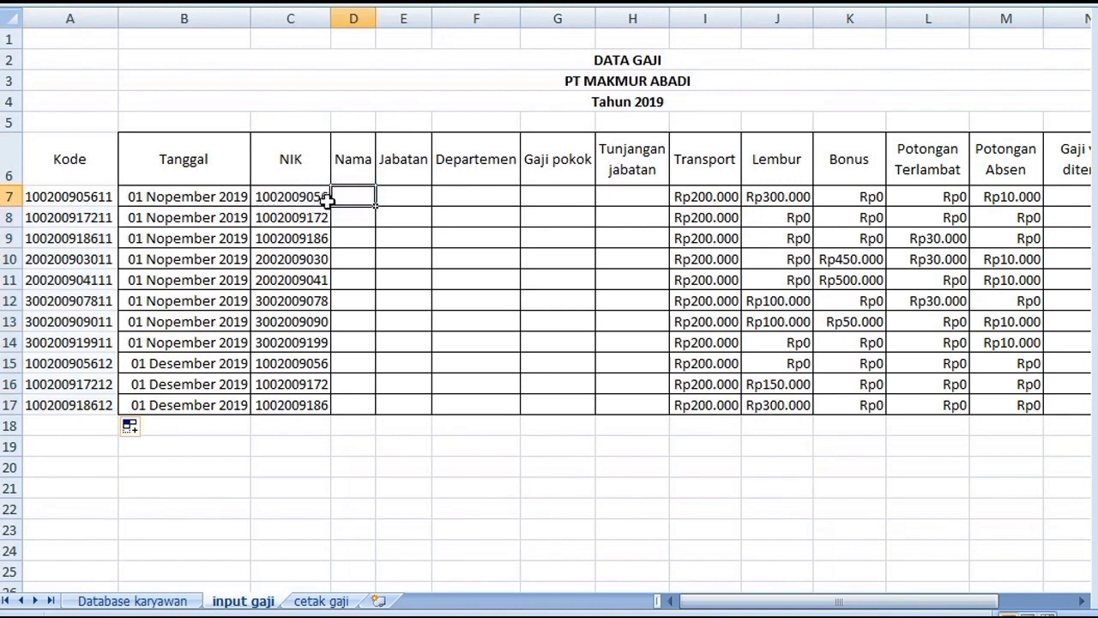
pyautogui.click(137, 600)
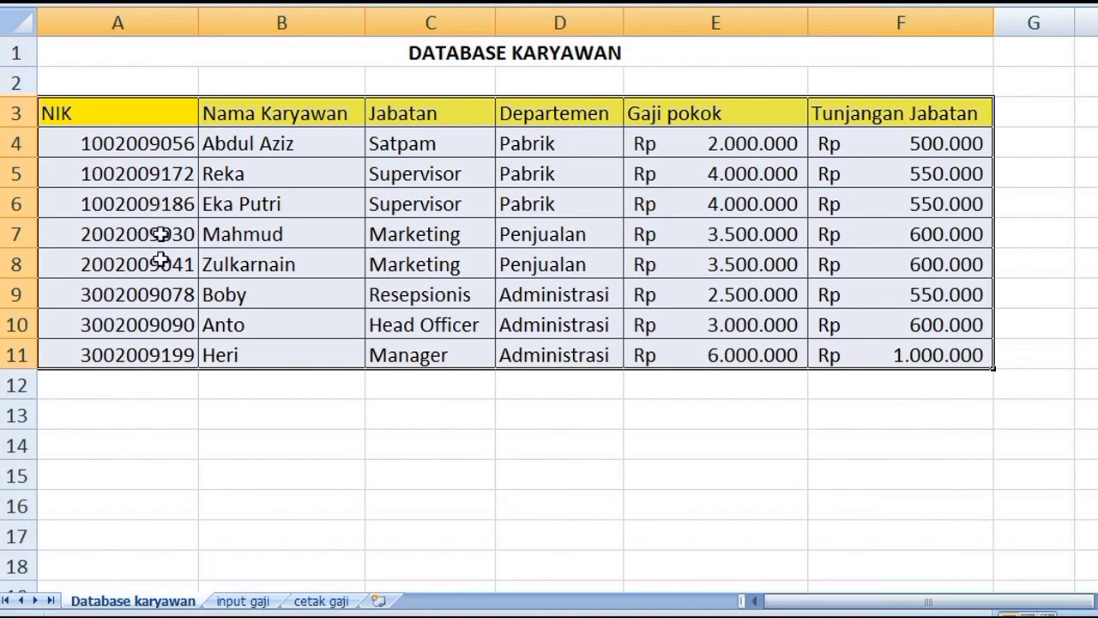
pyautogui.click(245, 602)
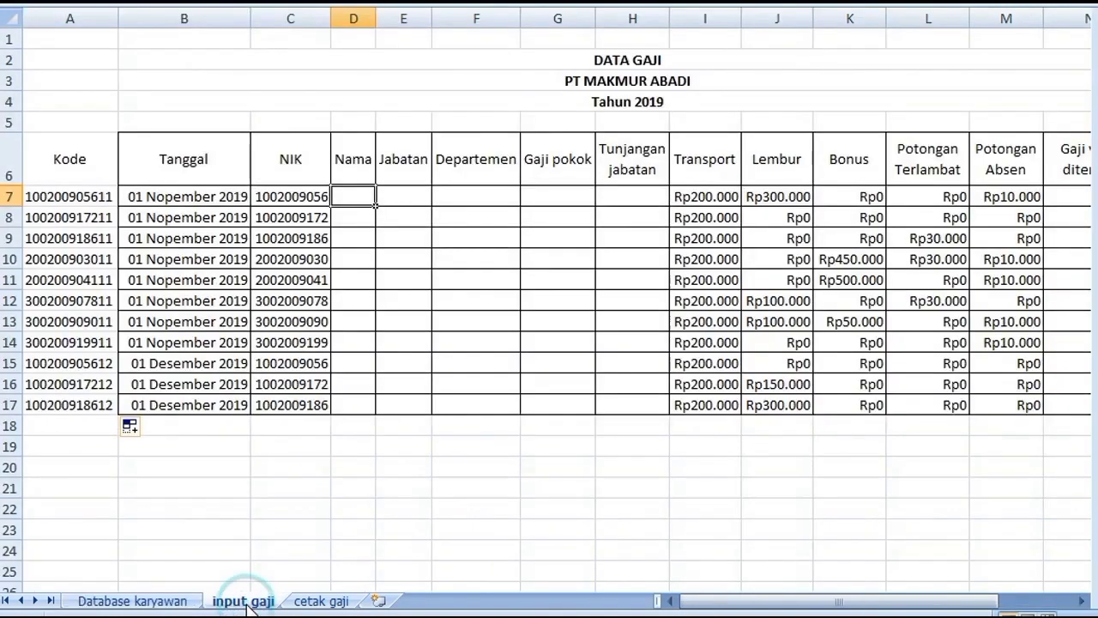
pyautogui.click(155, 601)
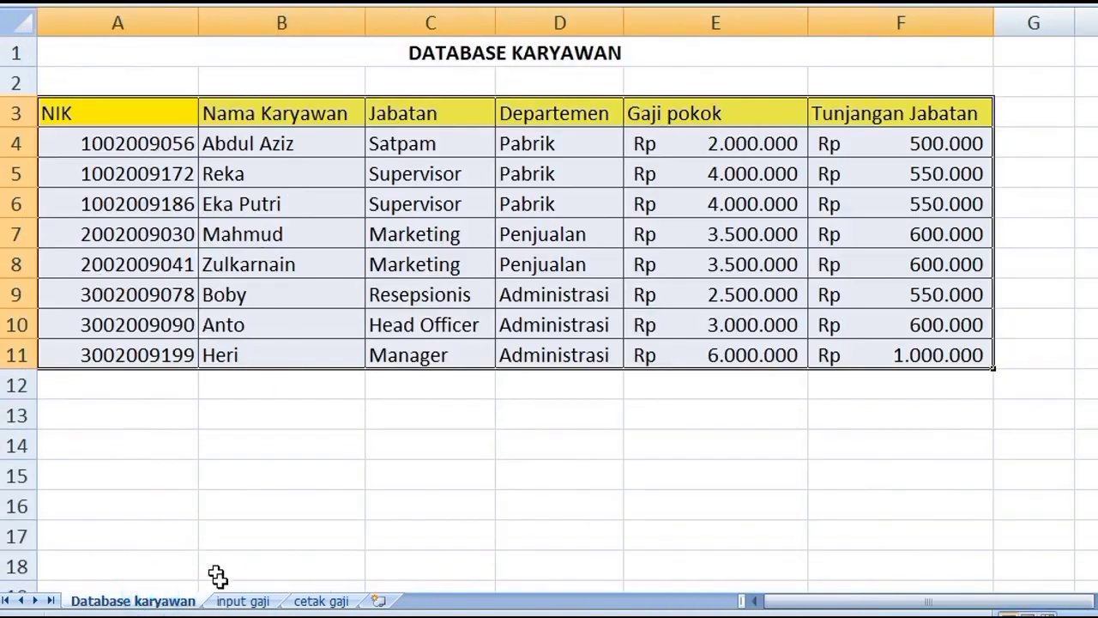
pyautogui.click(233, 601)
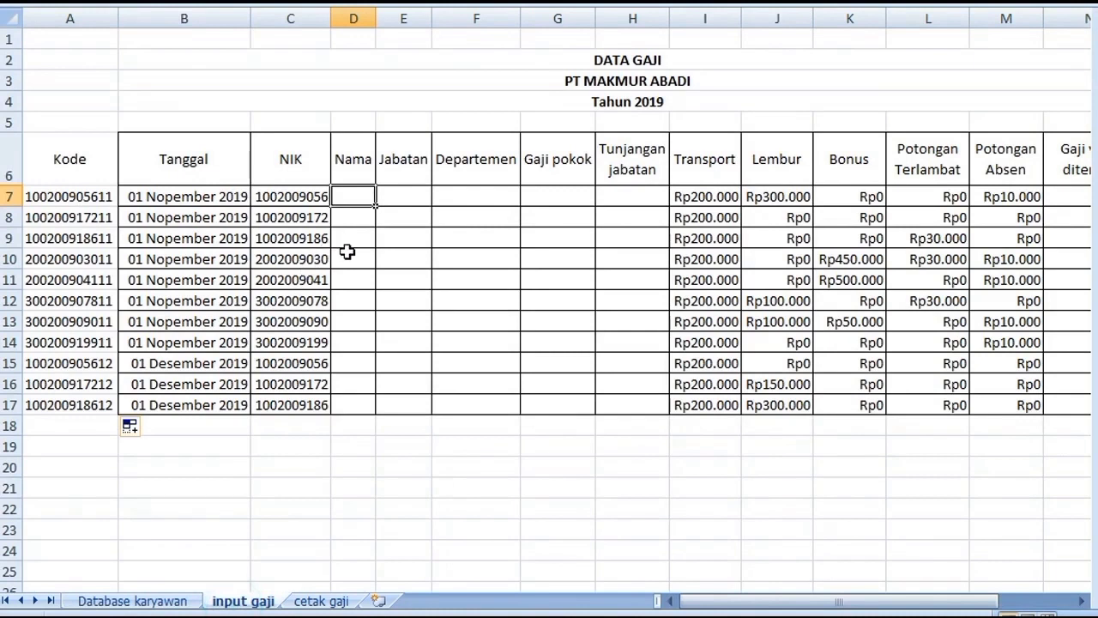
pyautogui.write('=')
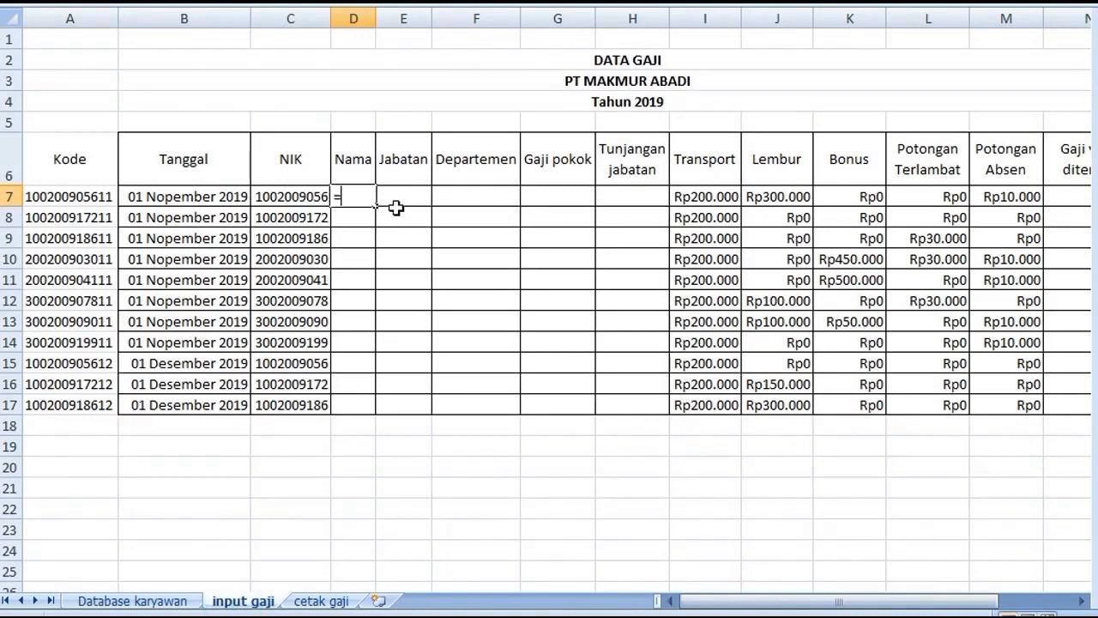
pyautogui.write('vloo')
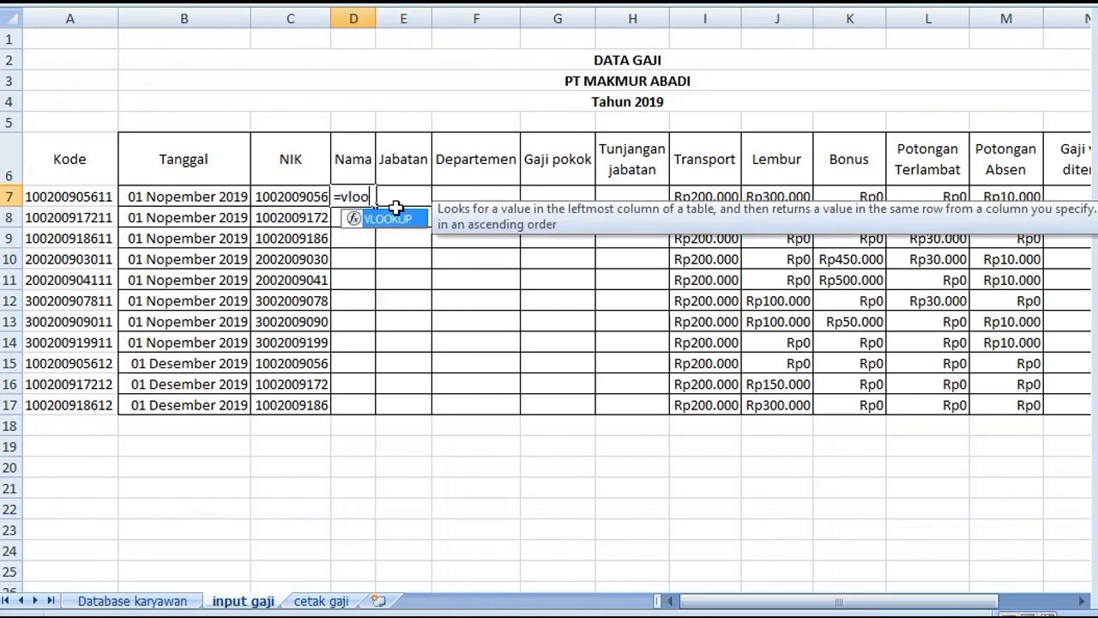
pyautogui.write('kup(')
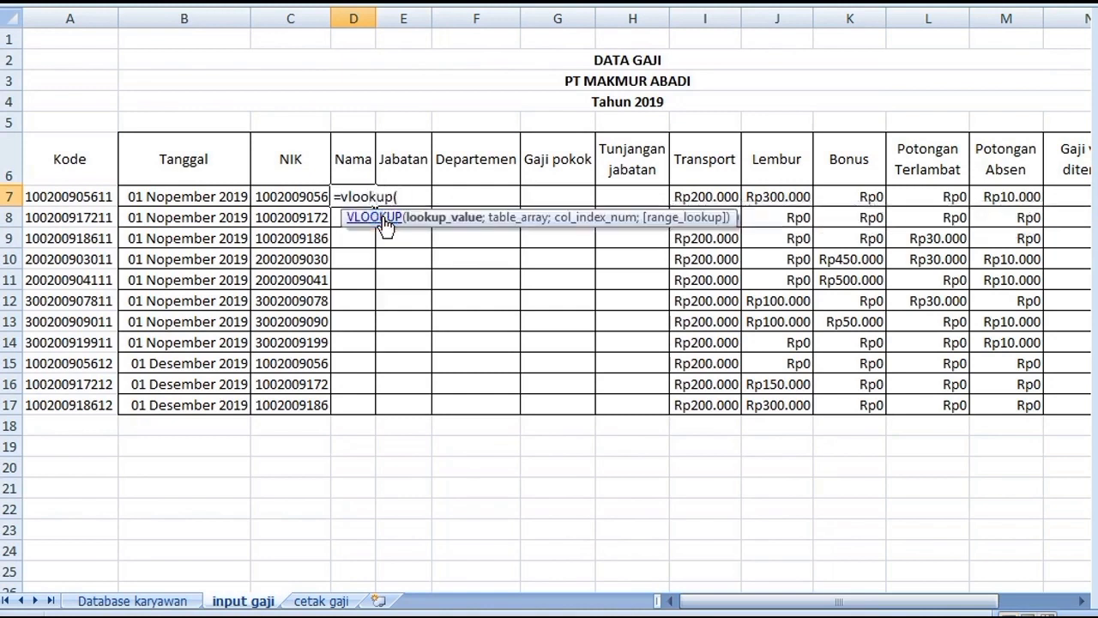
pyautogui.click(278, 199)
pyautogui.write(';')
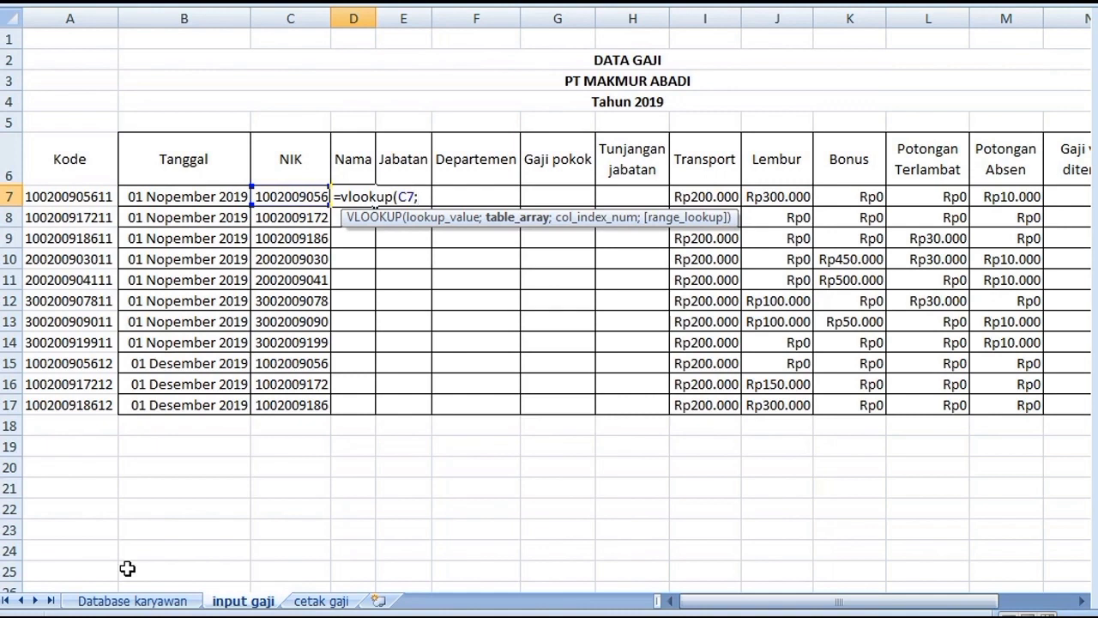
pyautogui.write('d')
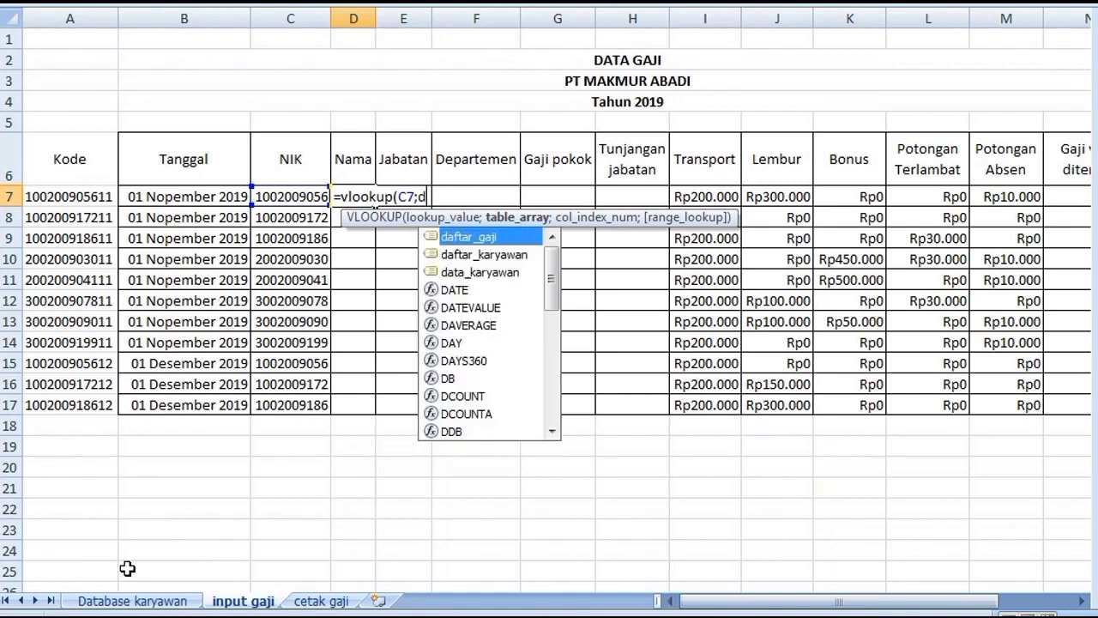
pyautogui.write('ata_karyaw')
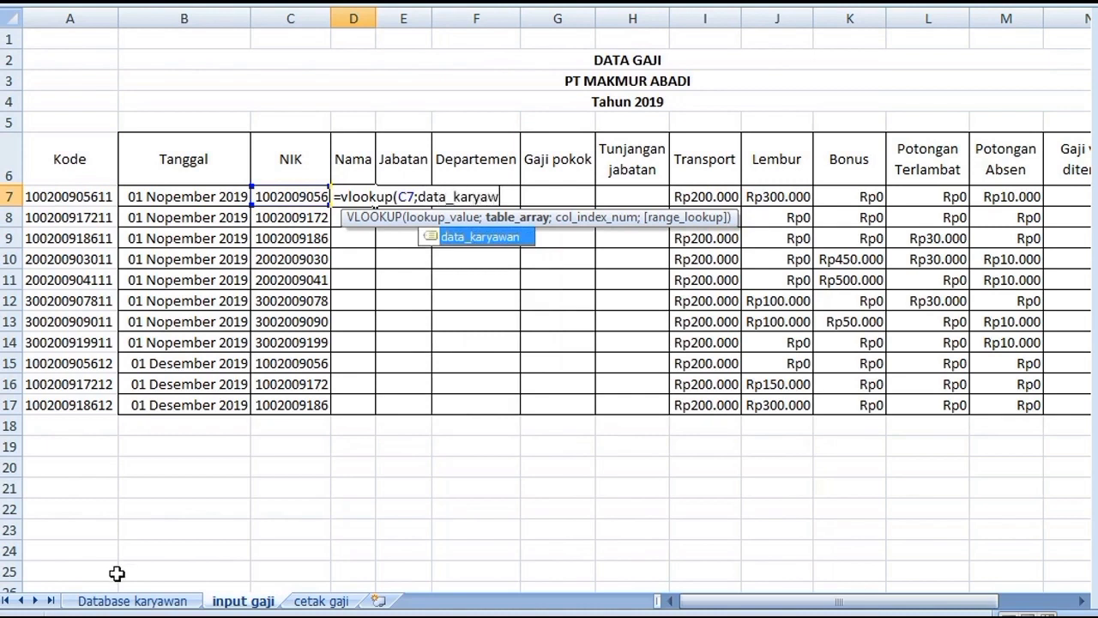
pyautogui.write('an;')
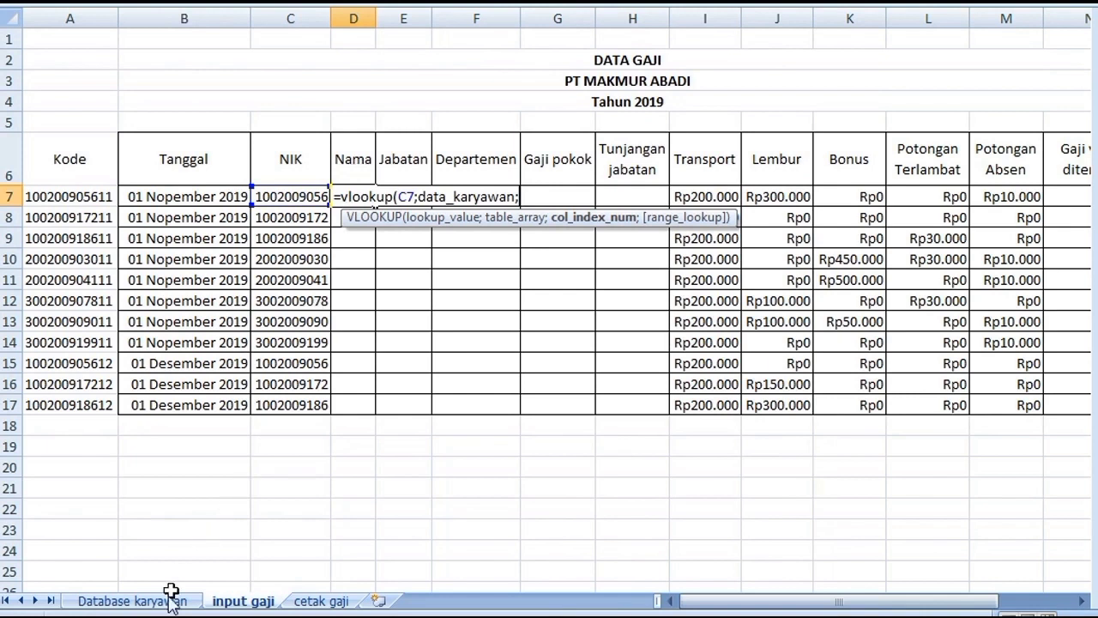
# Complete the D7 formula as =vlookup(C7;data_karyawan;2;false), removing the stray sheet reference from the column index argument.
pyautogui.click(133, 601)
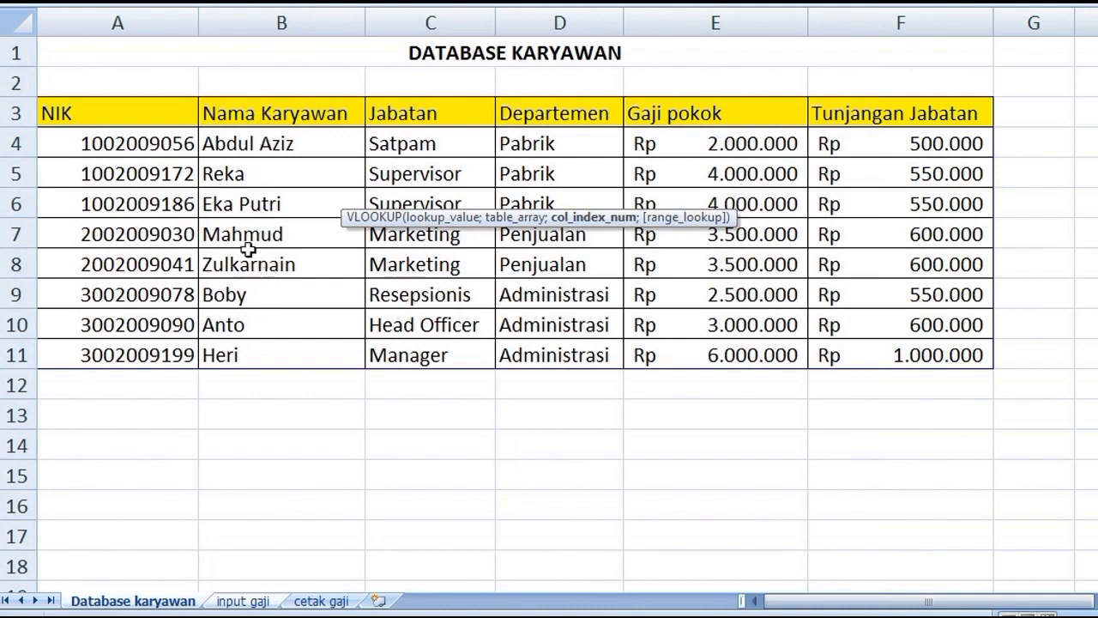
pyautogui.click(243, 603)
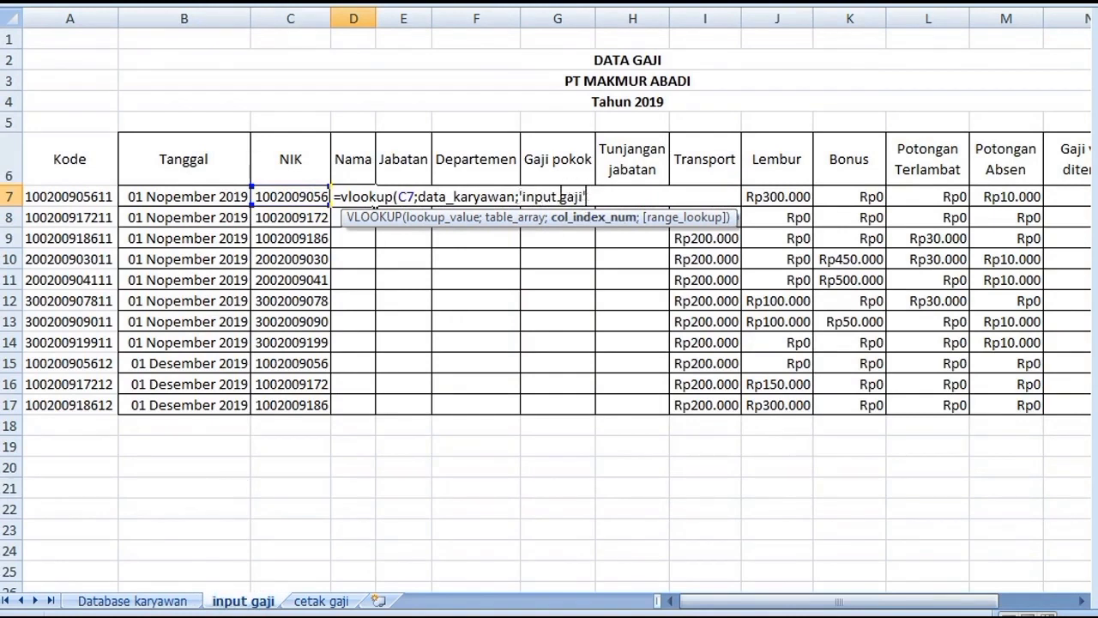
pyautogui.press('BackSpace')
pyautogui.press('BackSpace')
pyautogui.press('BackSpace')
pyautogui.press('BackSpace')
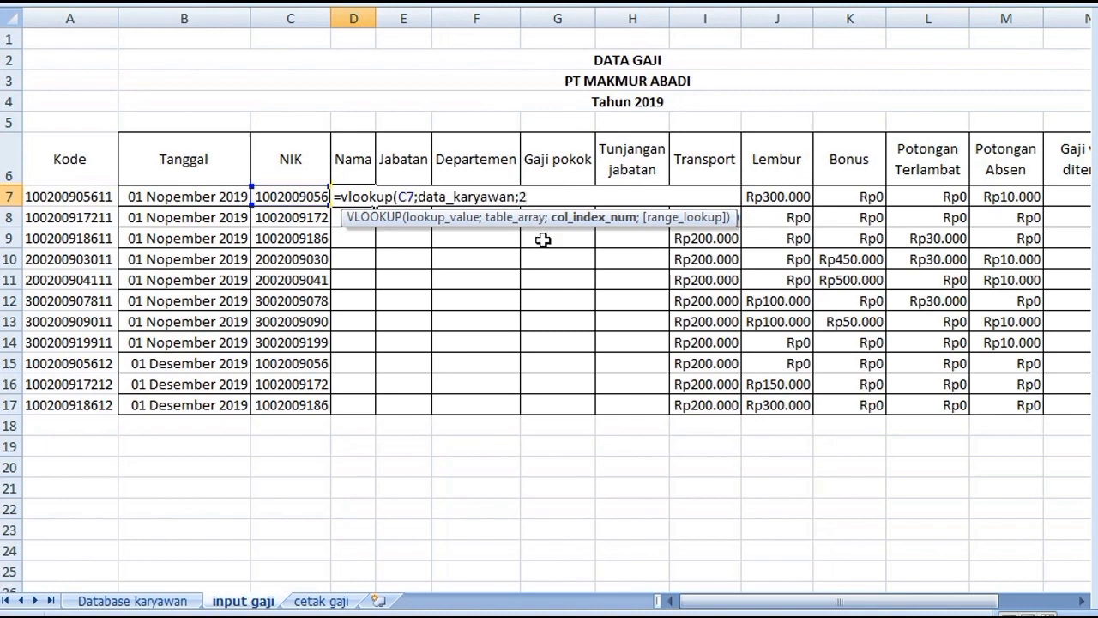
pyautogui.write(';false')
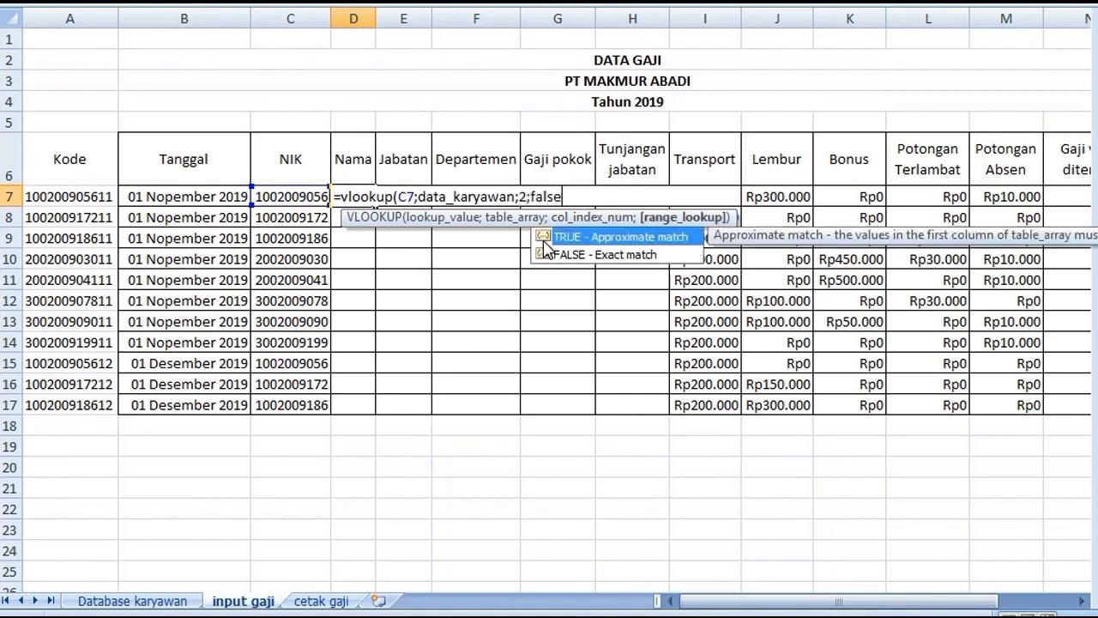
pyautogui.write(')')
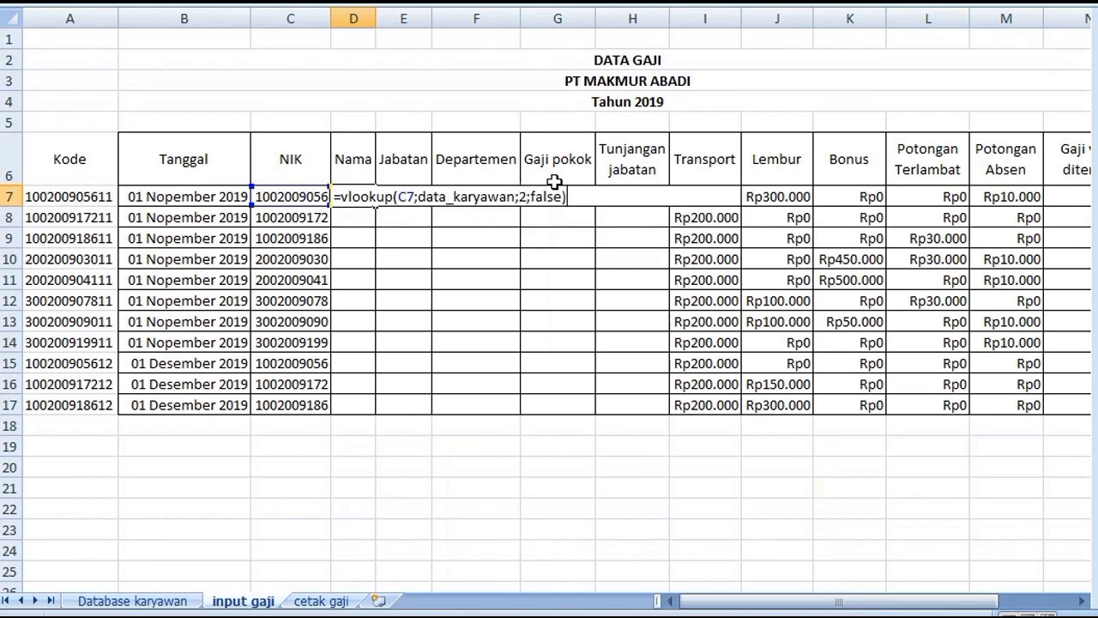
pyautogui.doubleClick(523, 198)
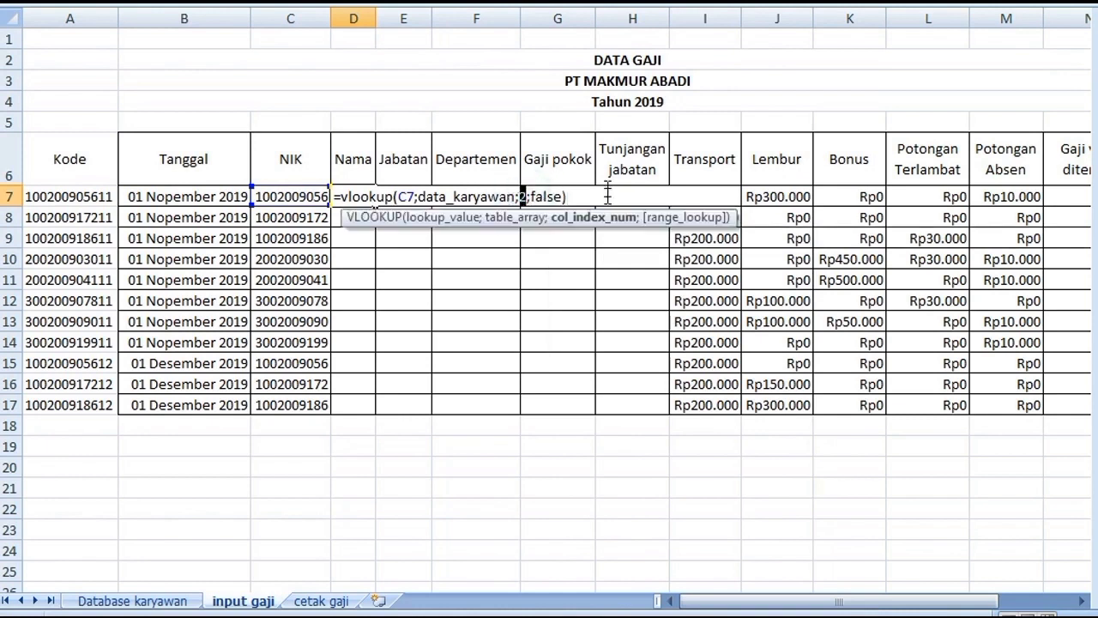
pyautogui.press('Return')
# Fit the Nama column D's width to its contents and select the Jabatan cell E7.
pyautogui.click(356, 198)
pyautogui.doubleClick(376, 17)
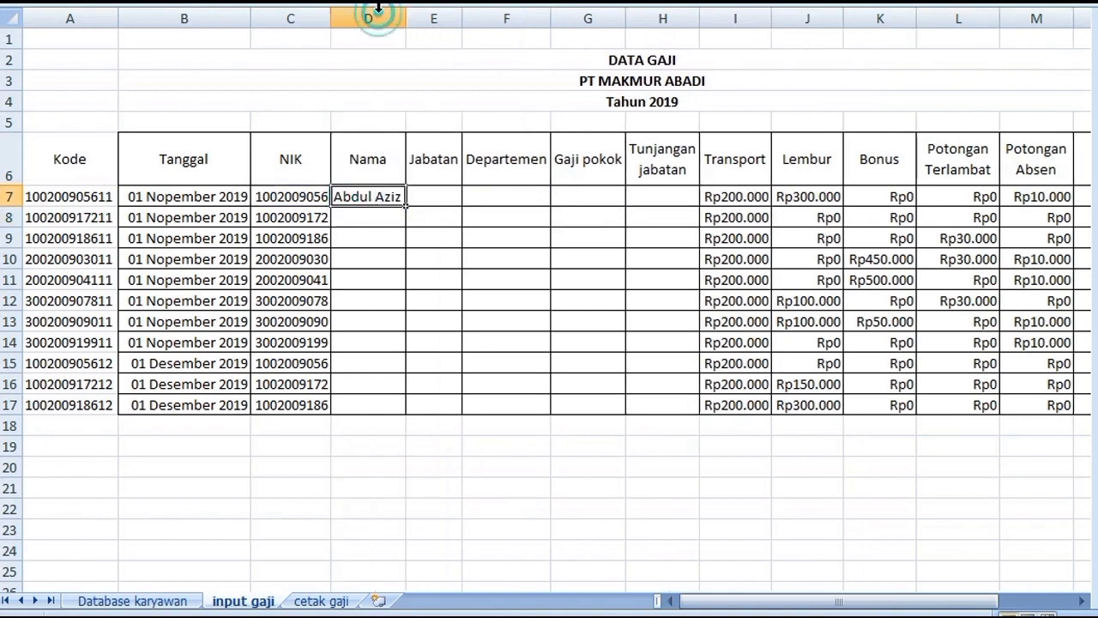
pyautogui.click(431, 197)
pyautogui.click(385, 201)
pyautogui.click(451, 199)
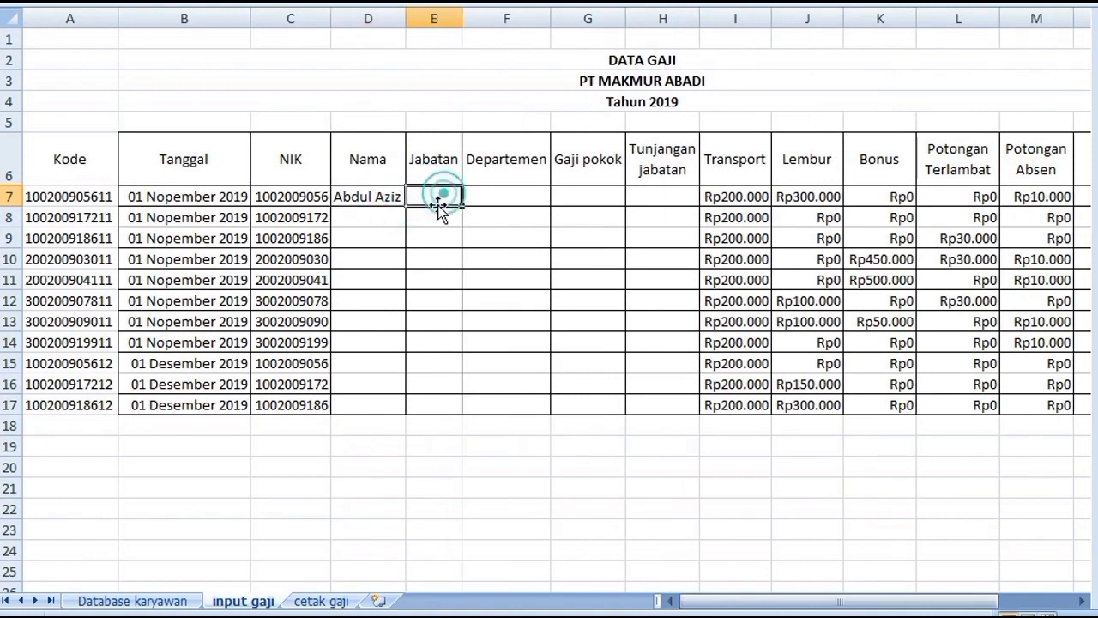
# Check the Jabatan column's position in the Database karyawan sheet and copy the Nama formula text in D7 without its equals sign.
pyautogui.click(160, 605)
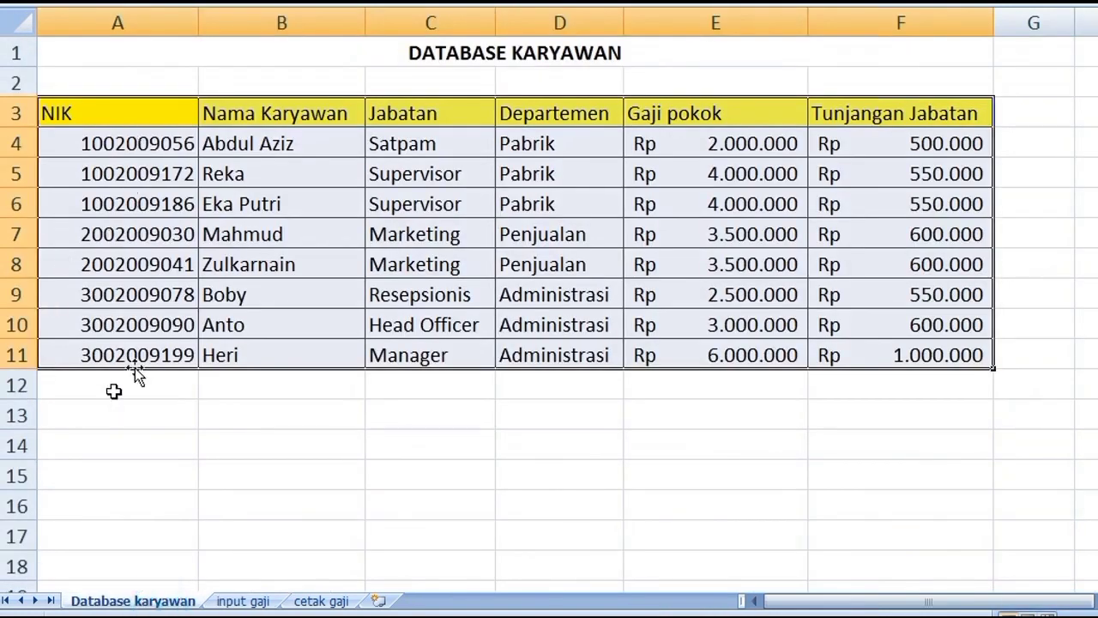
pyautogui.click(88, 21)
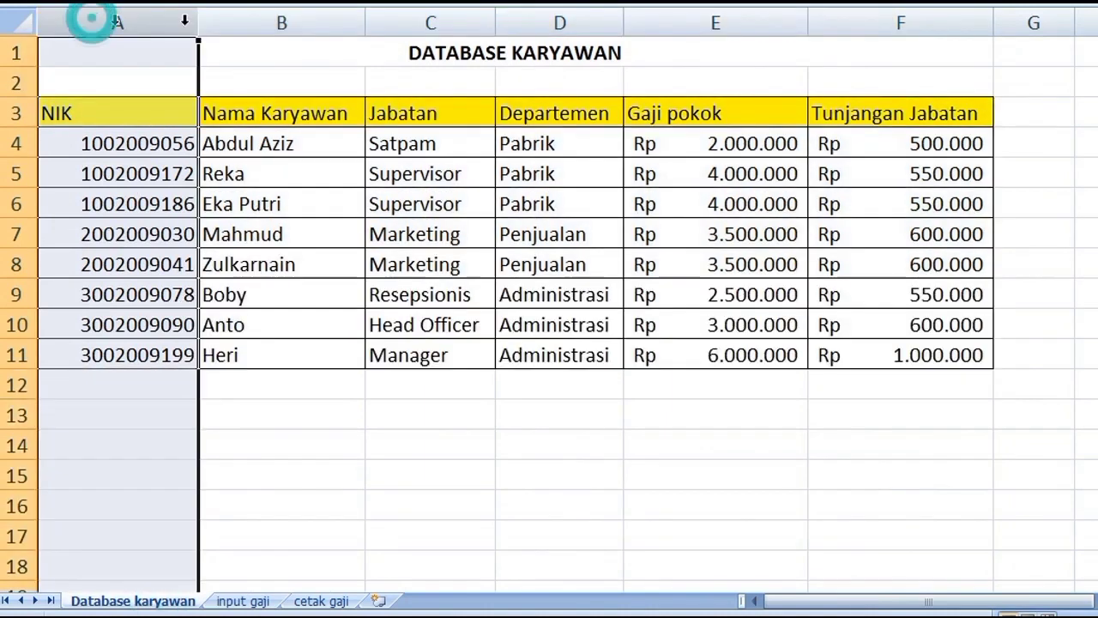
pyautogui.click(281, 22)
pyautogui.click(430, 22)
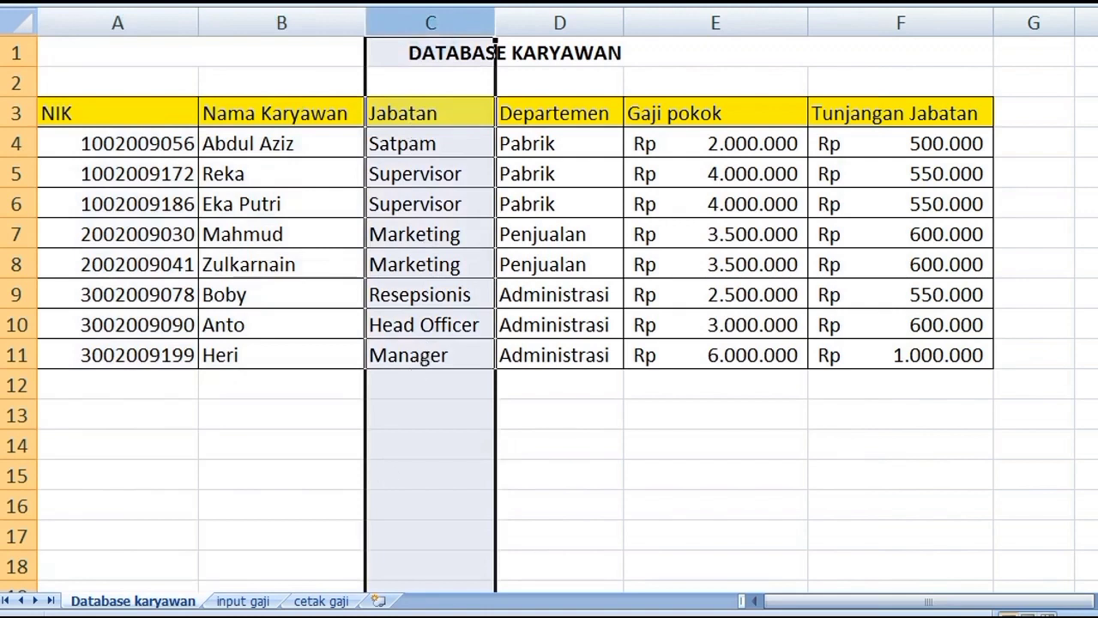
pyautogui.click(239, 600)
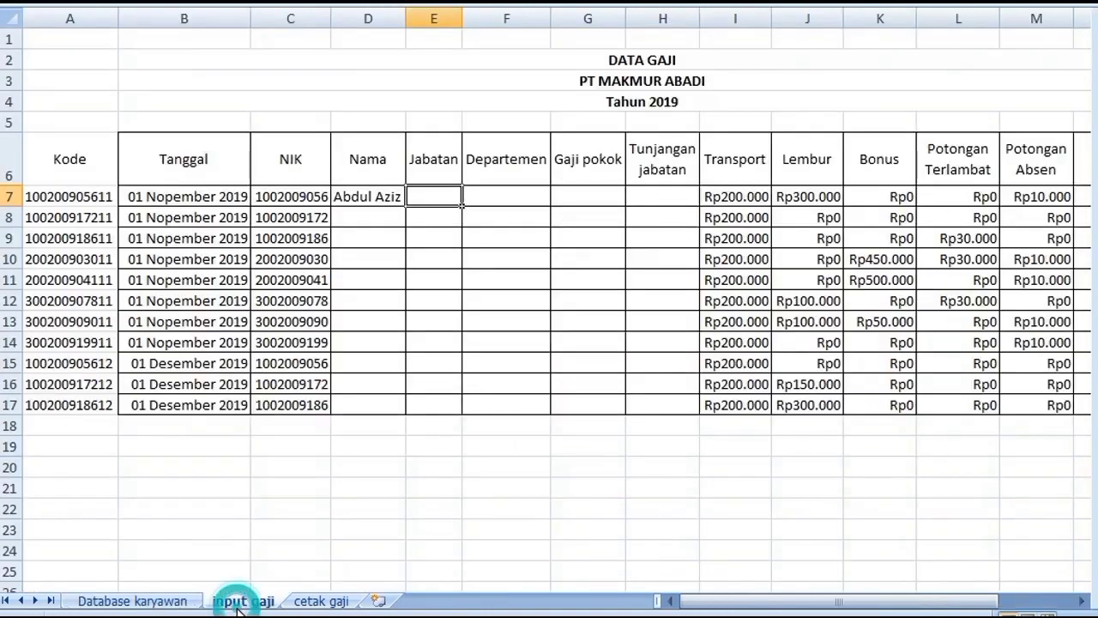
pyautogui.doubleClick(369, 197)
pyautogui.moveTo(341, 197); pyautogui.dragTo(591, 198)
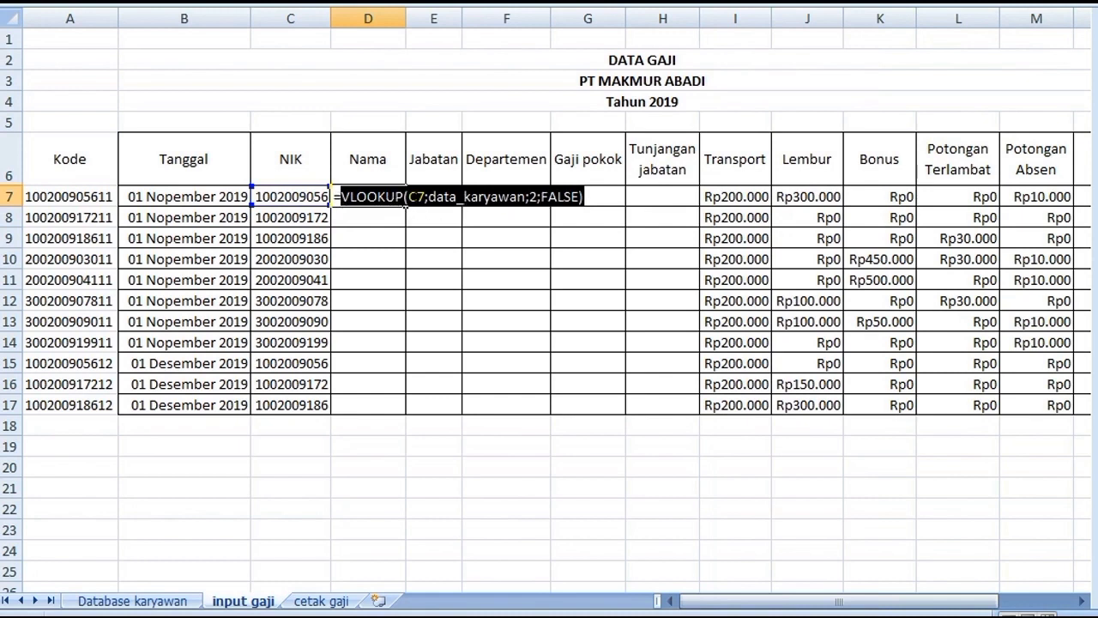
pyautogui.rightClick(414, 199)
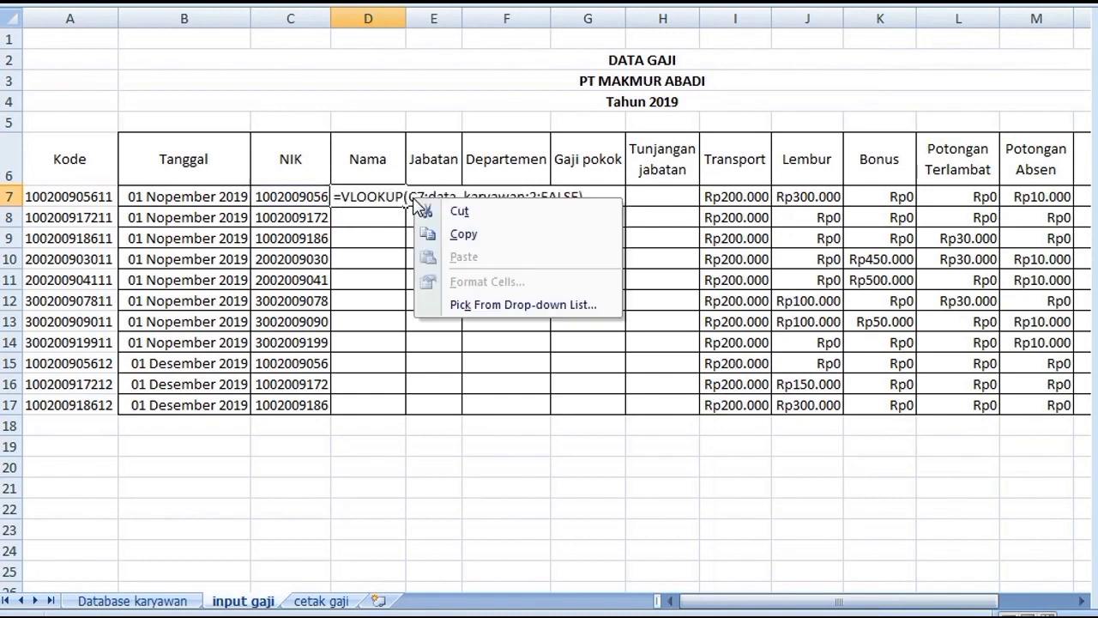
pyautogui.click(391, 199)
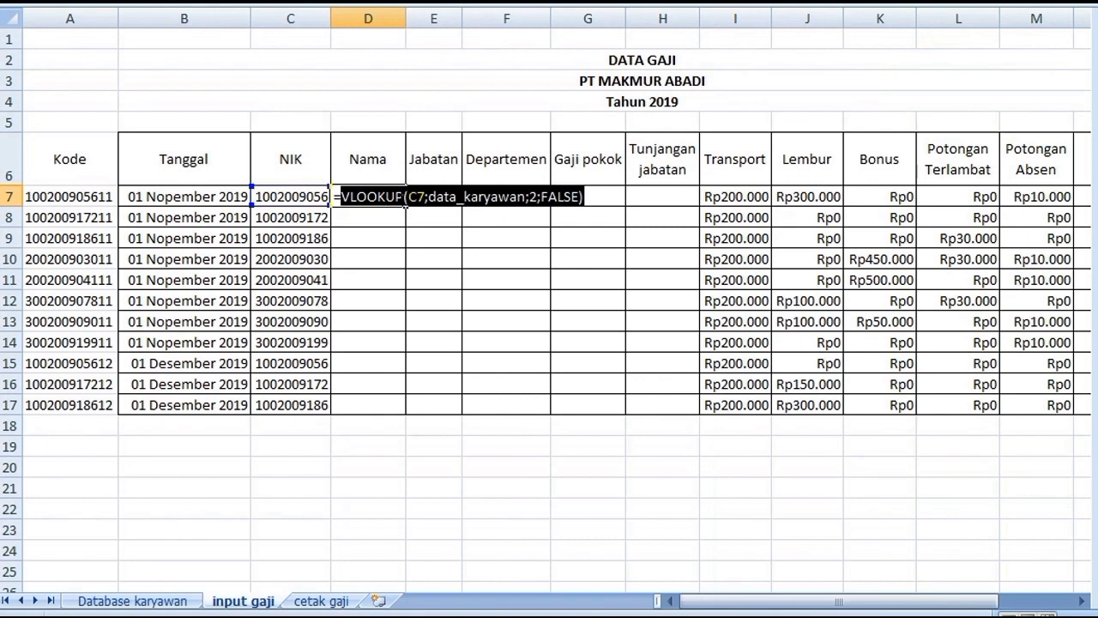
pyautogui.rightClick(406, 200)
pyautogui.click(417, 230)
pyautogui.press('Return')
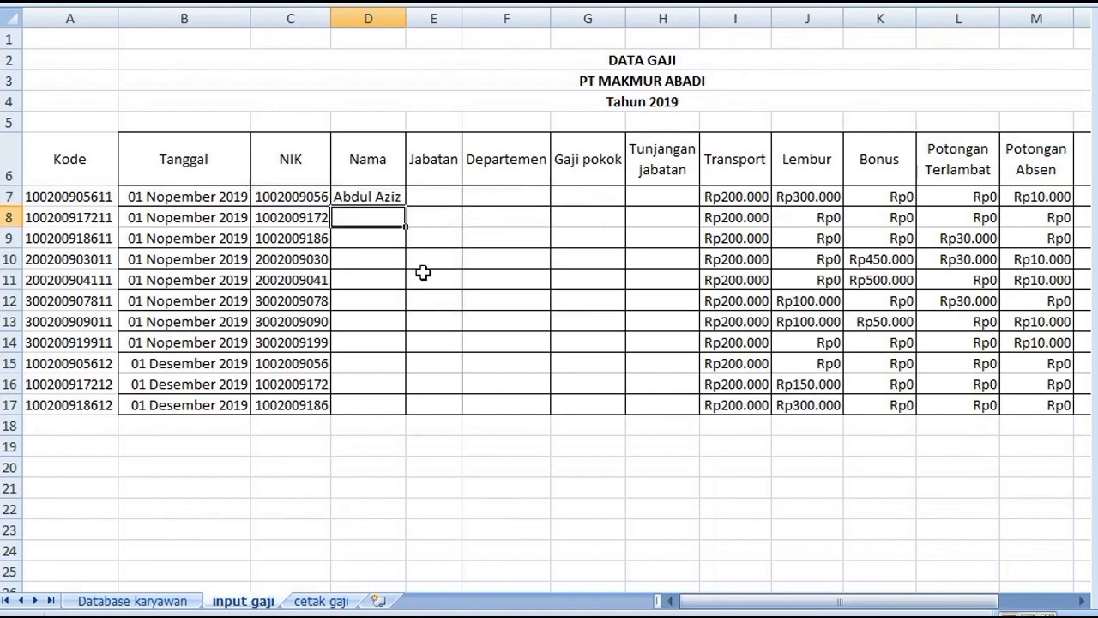
# Paste the copied lookup text into the Jabatan cell E7 and complete it as =VLOOKUP(C7;data_karyawan;3;FALSE).
pyautogui.click(428, 196)
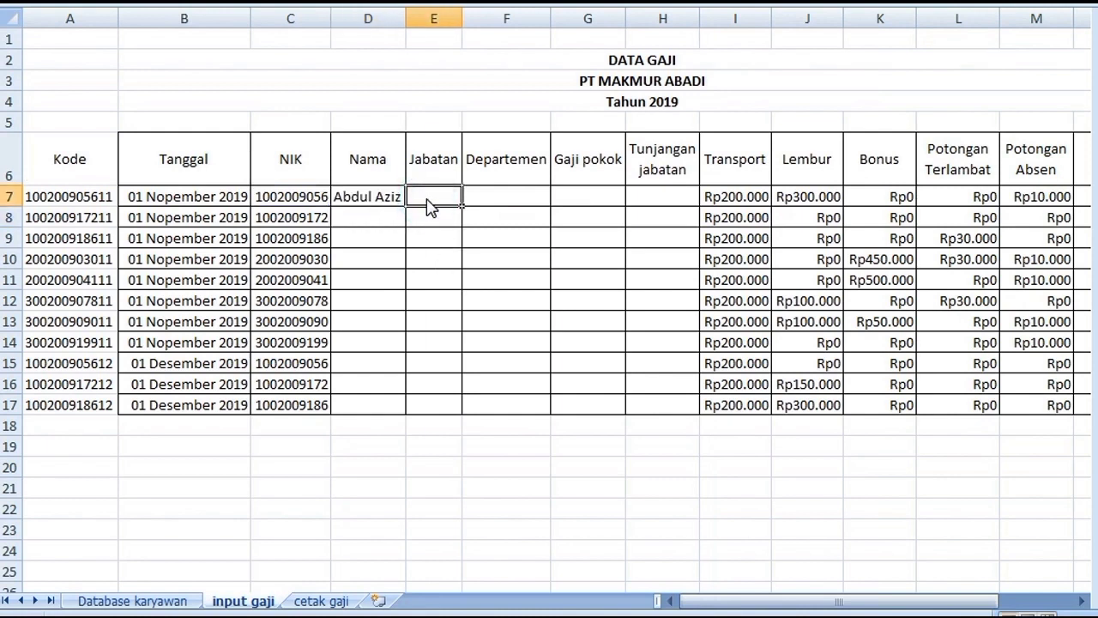
pyautogui.rightClick(428, 204)
pyautogui.click(455, 256)
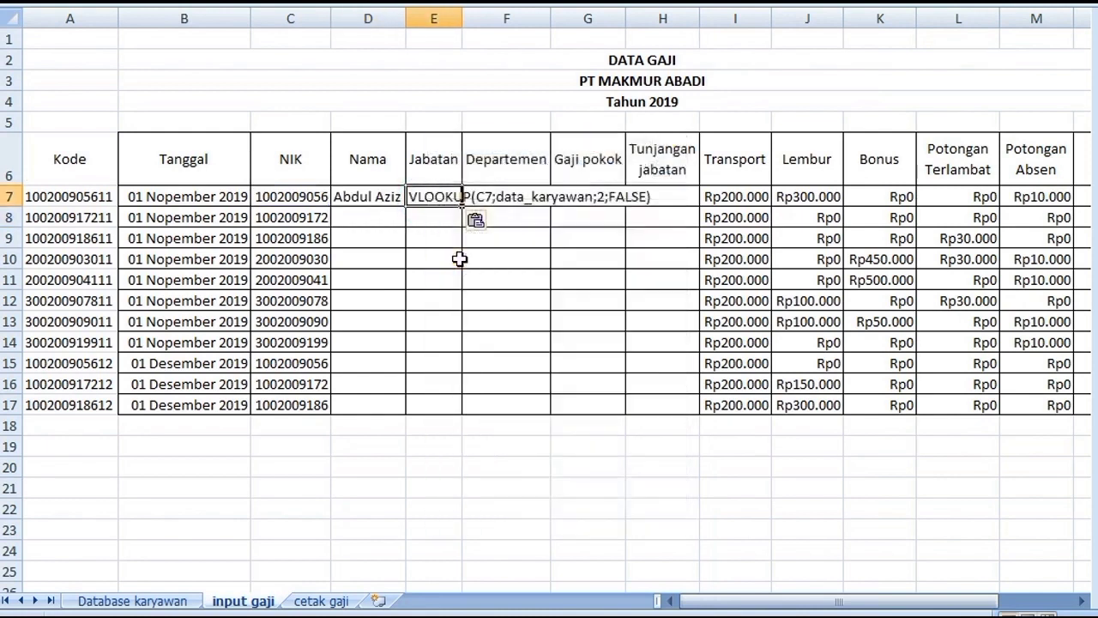
pyautogui.doubleClick(428, 196)
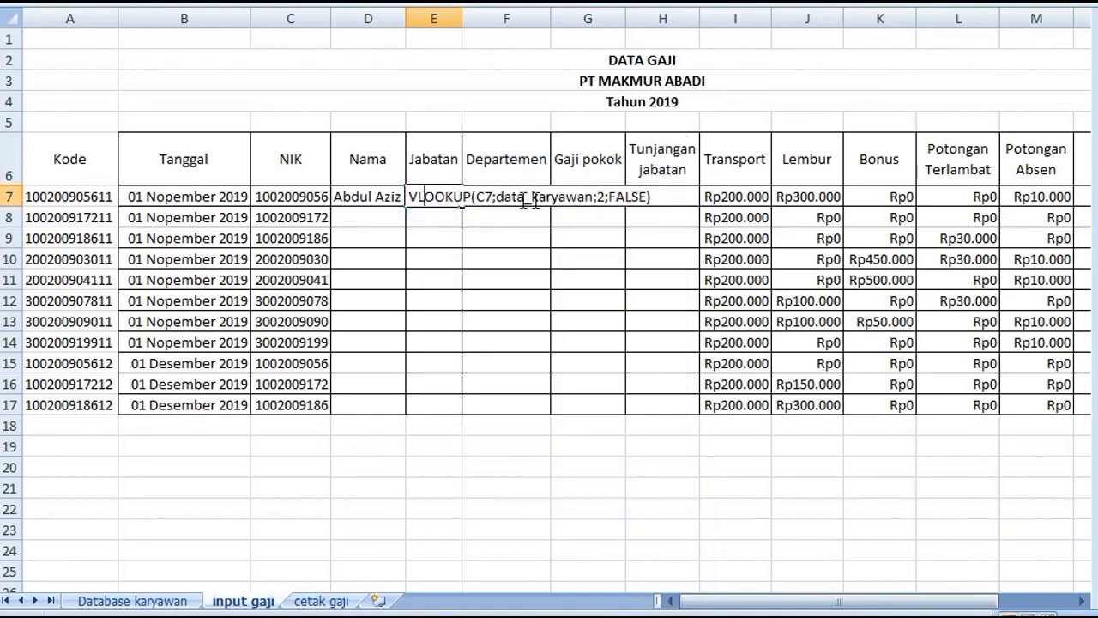
pyautogui.press('Return')
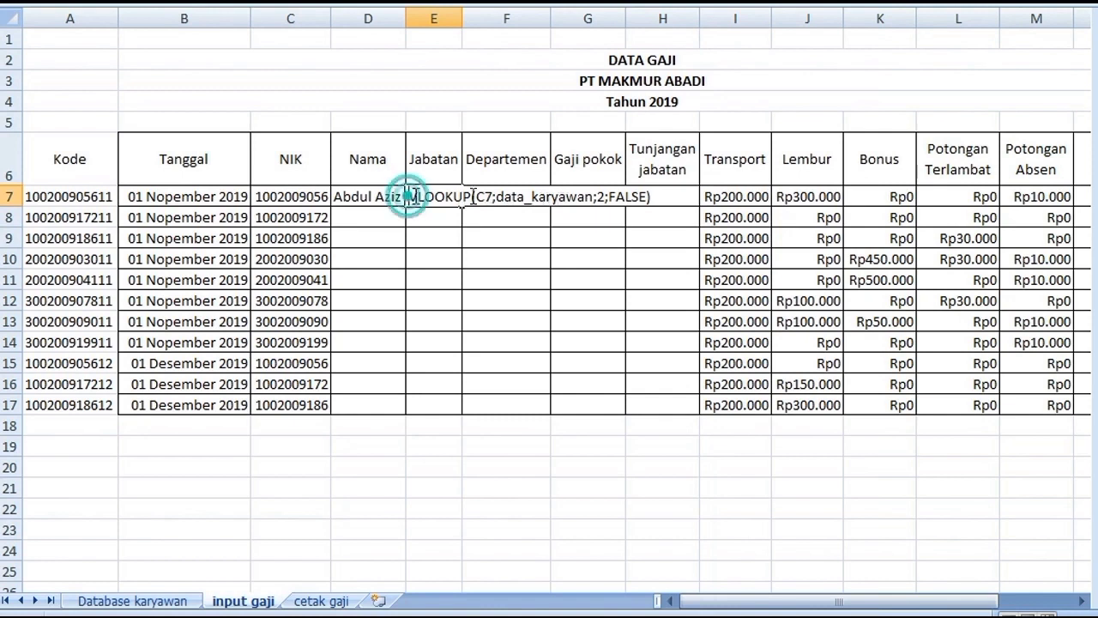
pyautogui.write('=')
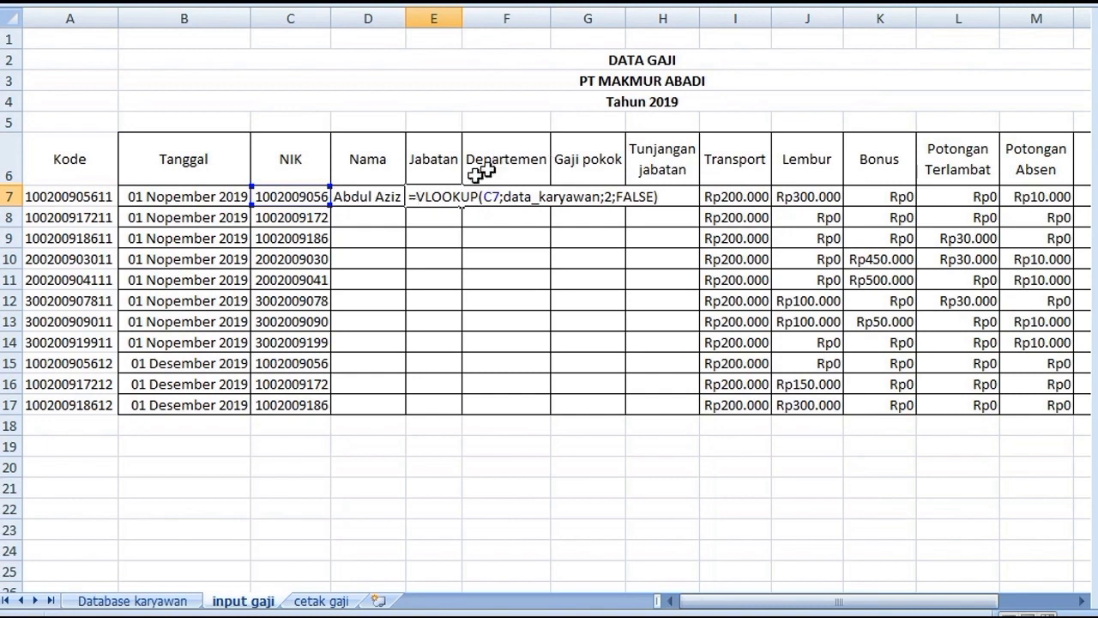
pyautogui.click(611, 196)
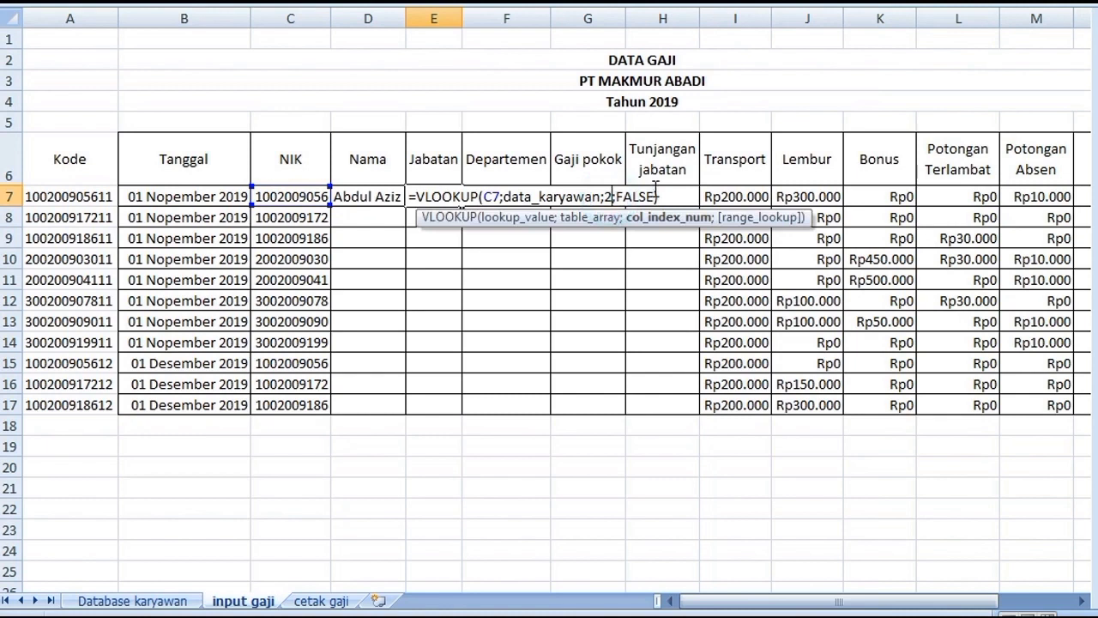
pyautogui.press('BackSpace')
pyautogui.write('3')
pyautogui.press('Return')
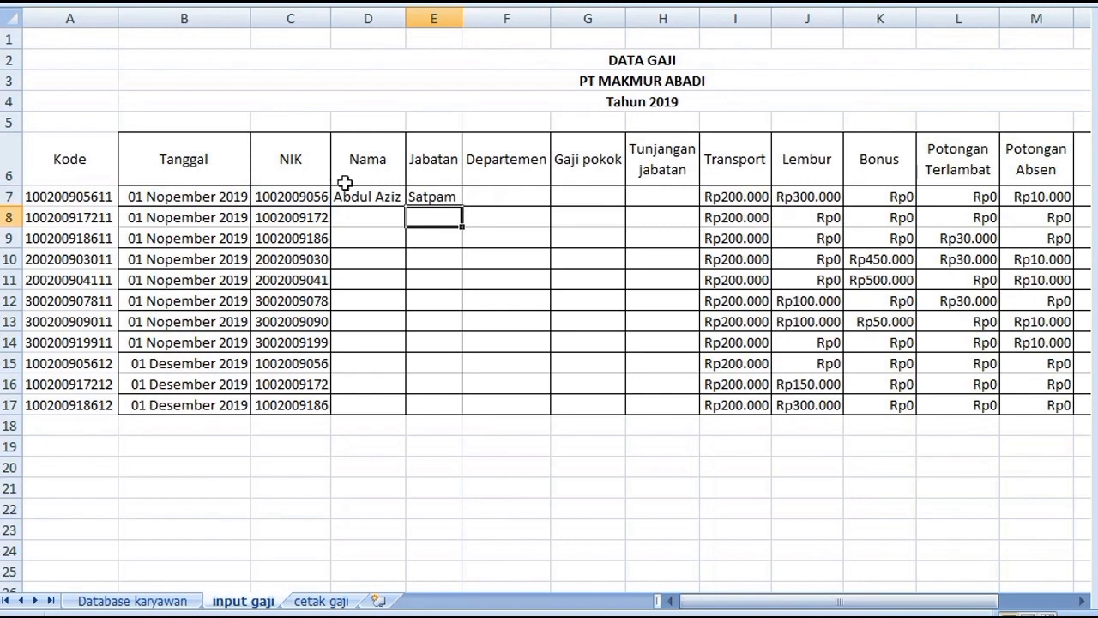
# Review the column index arguments in D7 and E7 against the column order in the Database karyawan sheet.
pyautogui.doubleClick(380, 196)
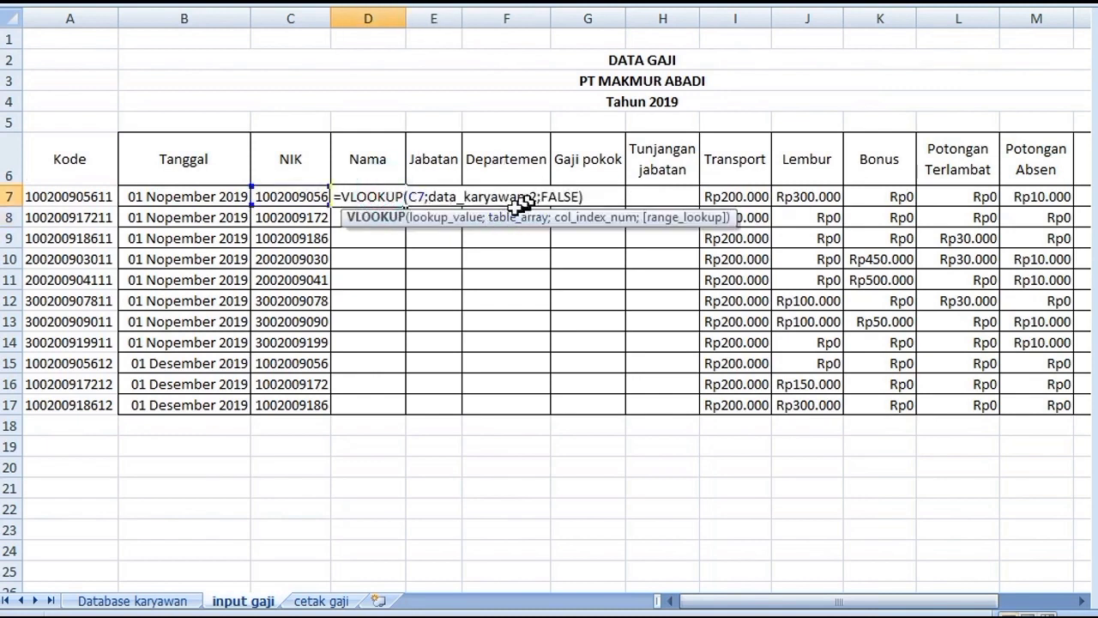
pyautogui.press('Return')
pyautogui.doubleClick(437, 195)
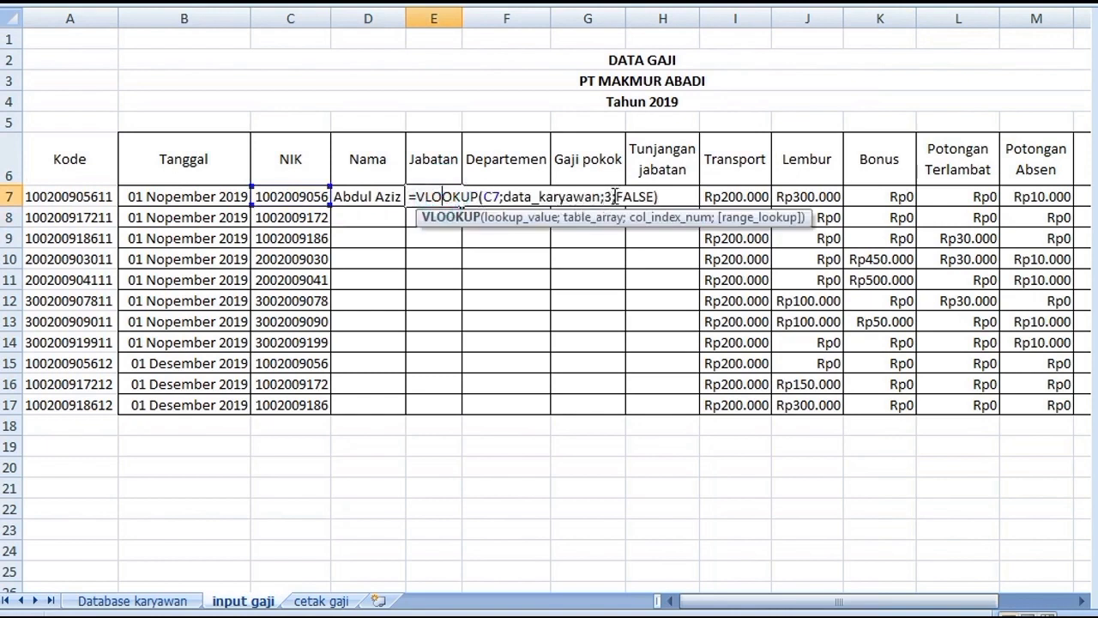
pyautogui.press('Return')
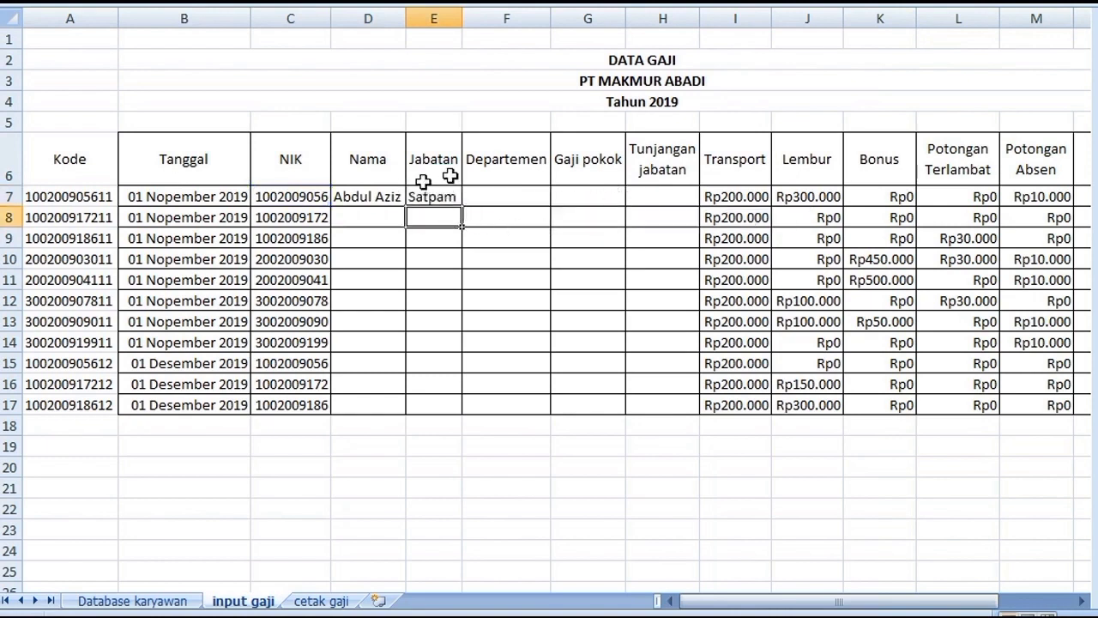
pyautogui.click(489, 199)
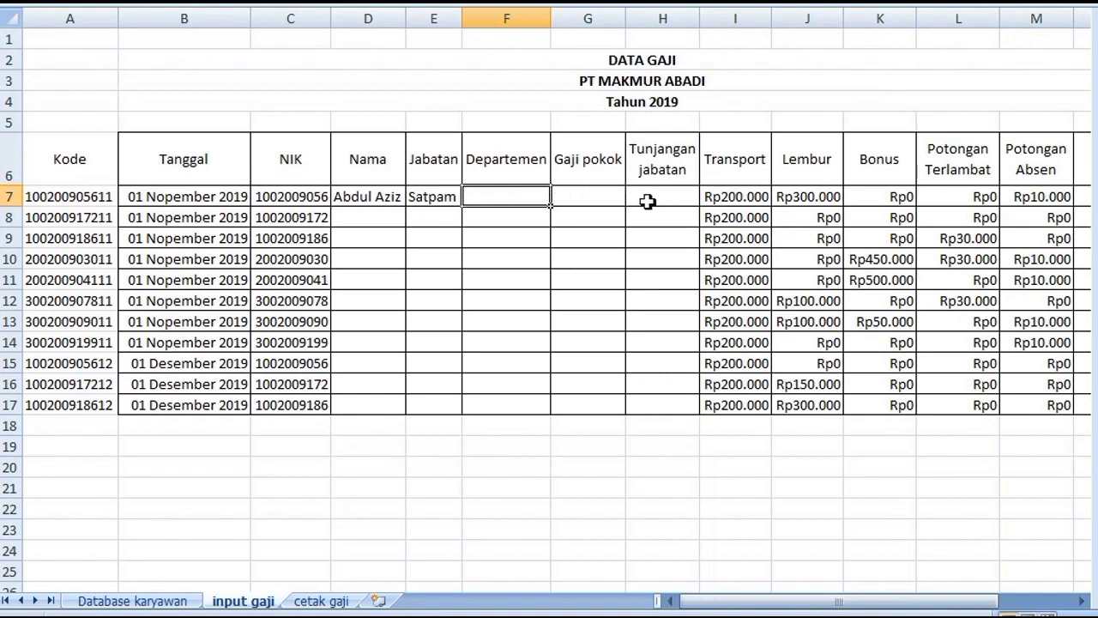
pyautogui.click(153, 599)
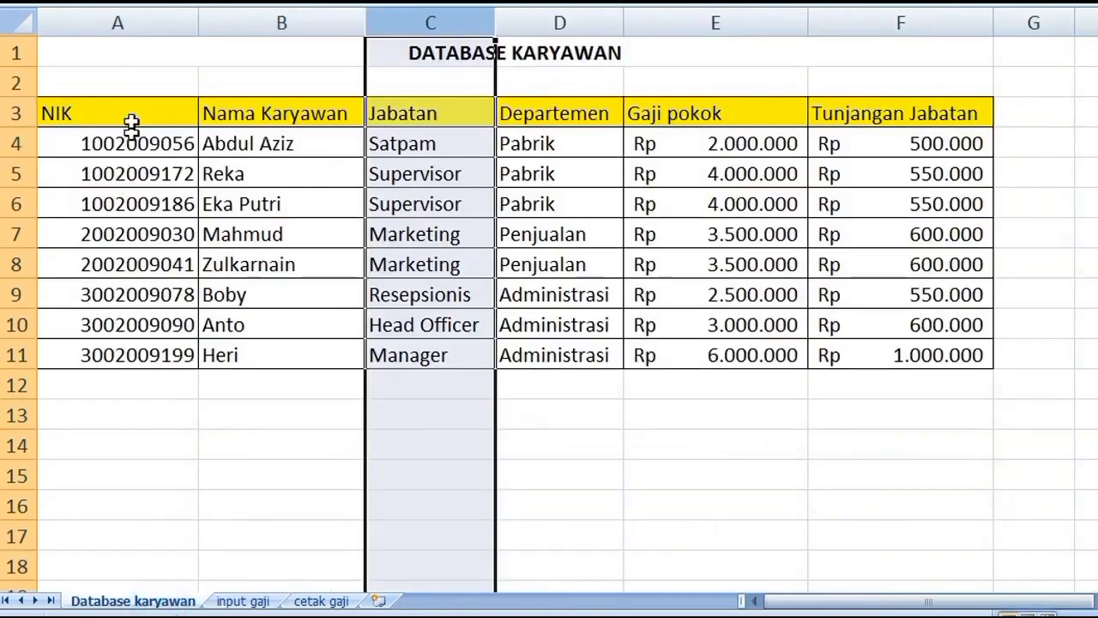
pyautogui.click(274, 324)
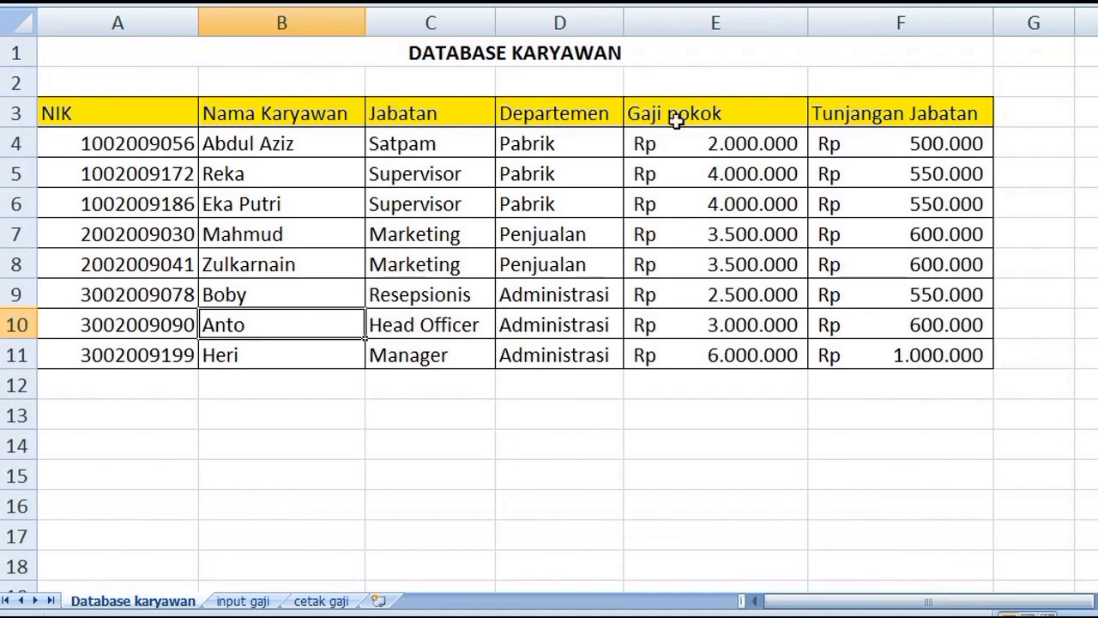
pyautogui.click(243, 605)
# Copy the Jabatan formula text in E7 without its equals sign, leaving the cell unchanged.
pyautogui.click(434, 197)
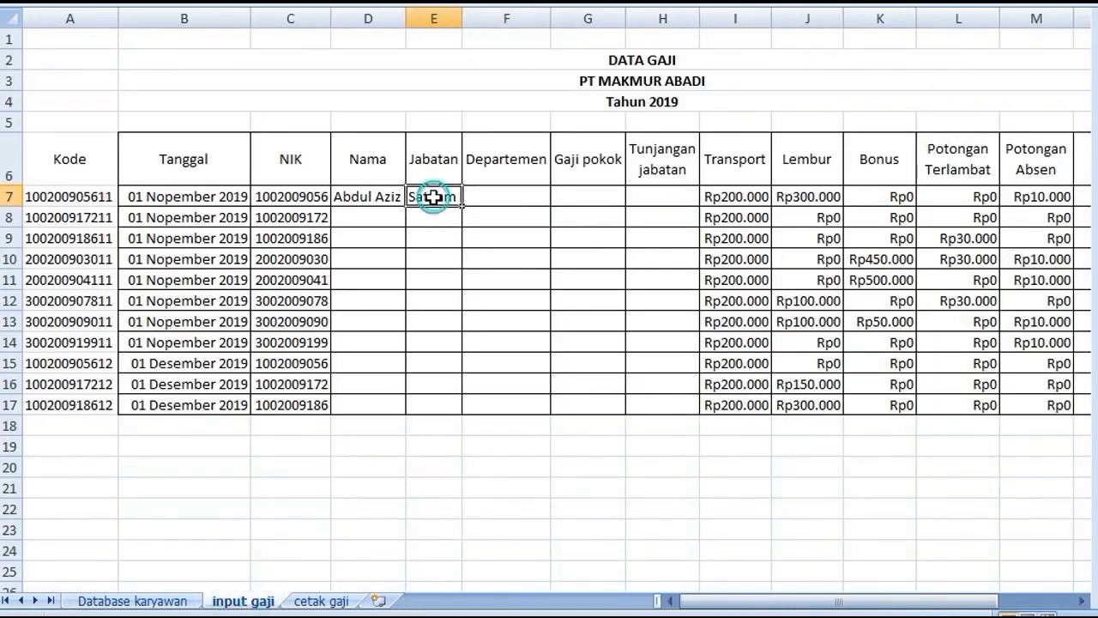
pyautogui.doubleClick(438, 198)
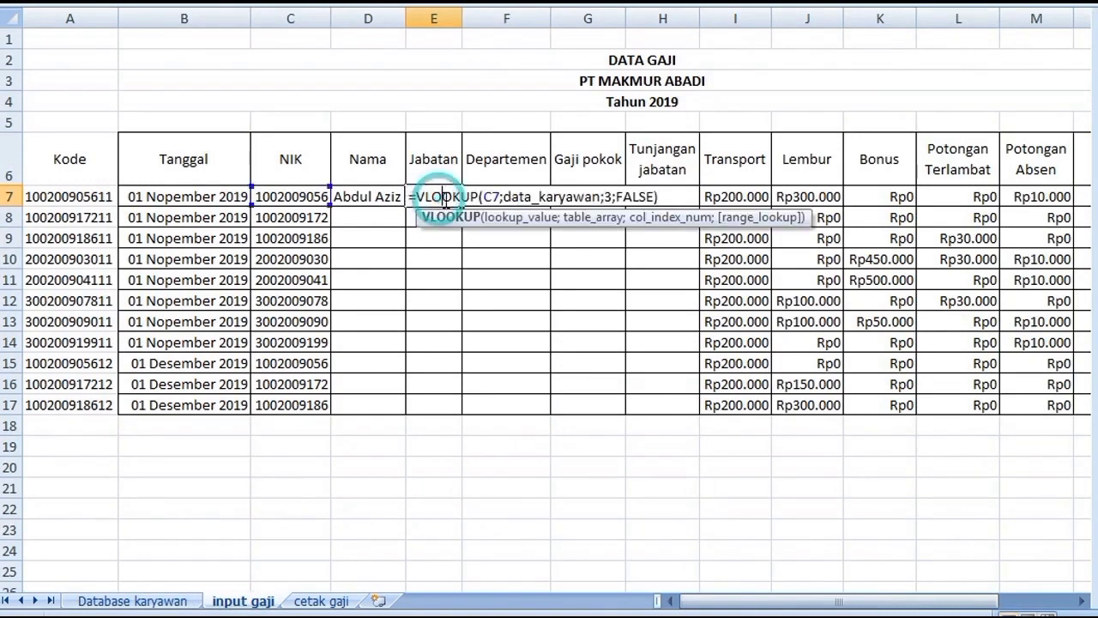
pyautogui.moveTo(670, 197); pyautogui.dragTo(425, 205)
pyautogui.hotkey('ctrl', 'c')
pyautogui.press('Return')
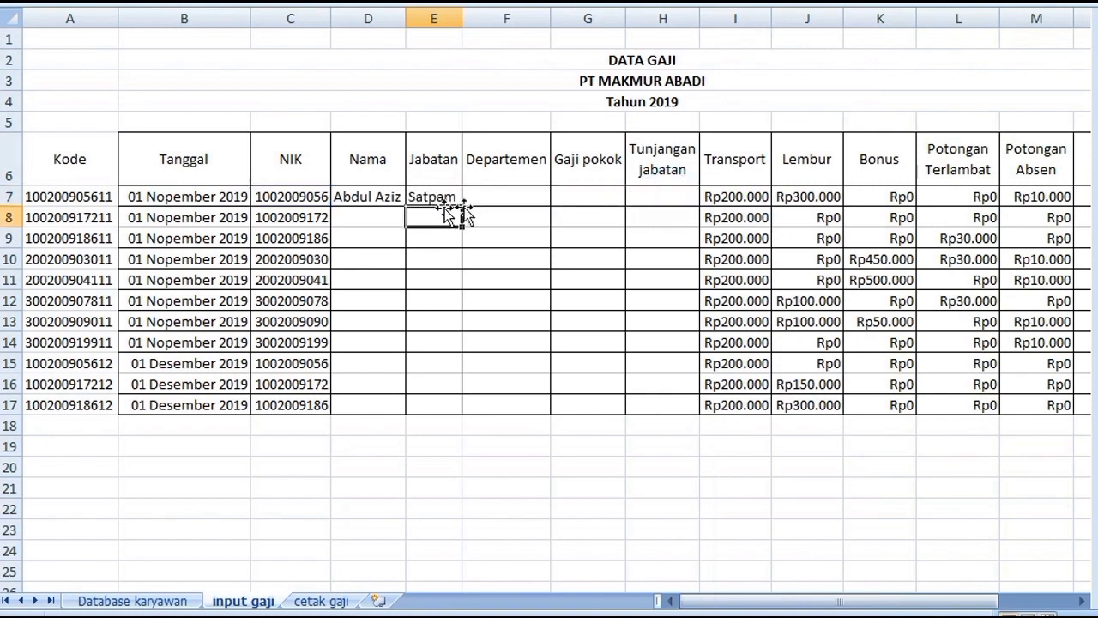
# Paste the formula text into the Departemen cell F7, prefix it with =, and point its column index at the Departemen column of data_karyawan.
pyautogui.click(505, 197)
pyautogui.hotkey('ctrl', 'v')
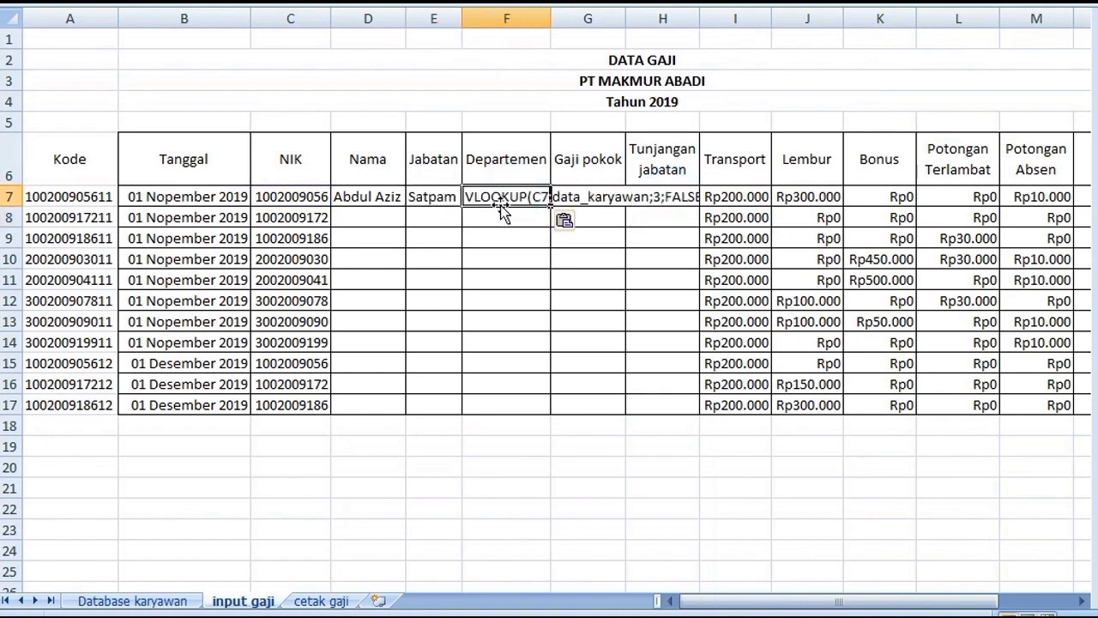
pyautogui.doubleClick(494, 196)
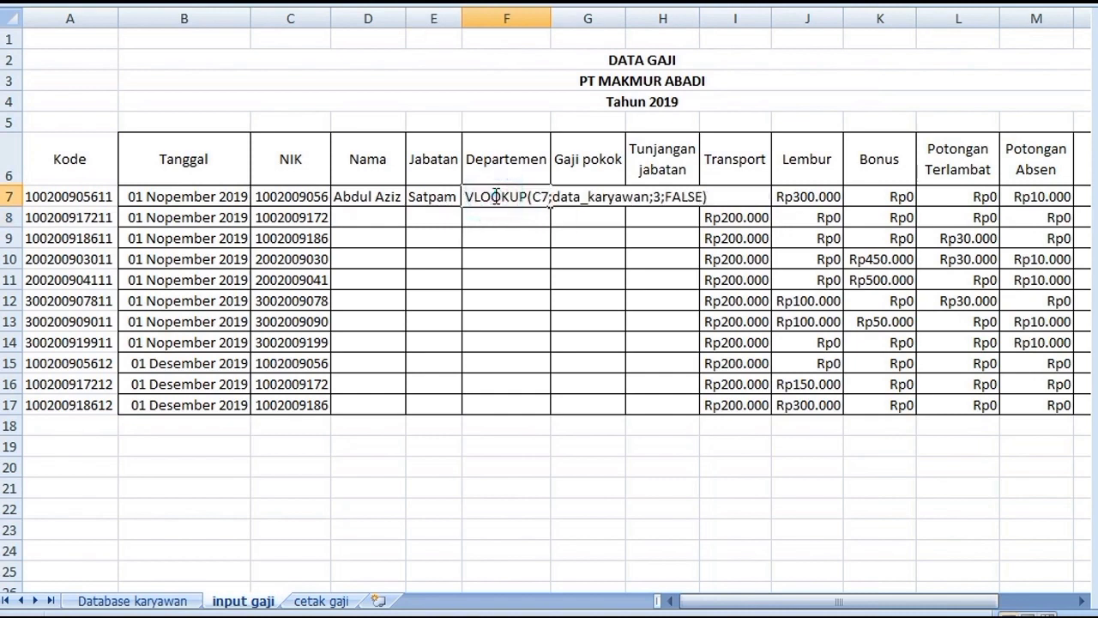
pyautogui.click(466, 197)
pyautogui.write('=')
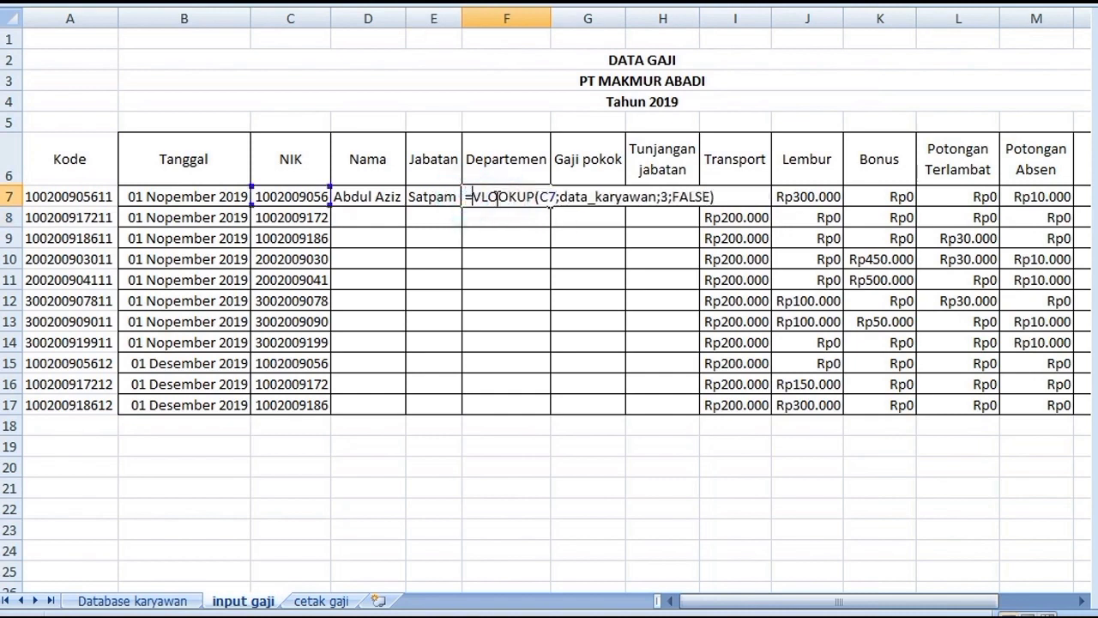
pyautogui.click(669, 196)
pyautogui.write(';')
pyautogui.press('Return')
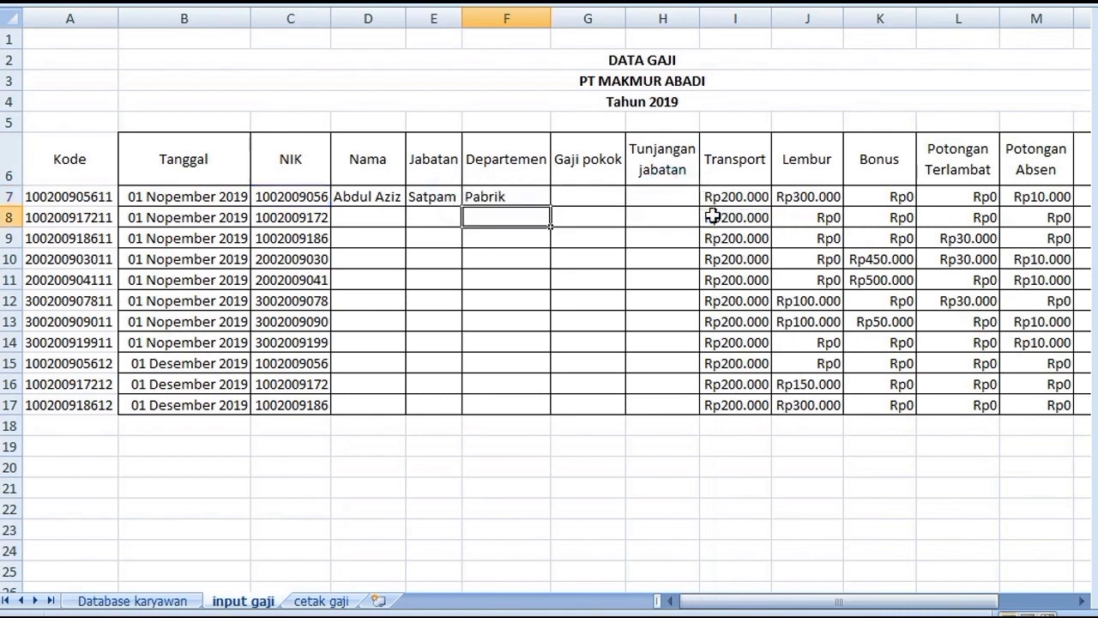
# Paste the formula text into the Gaji pokok cell G7 and complete it as =VLOOKUP(C7;data_karyawan;5;FALSE).
pyautogui.click(587, 196)
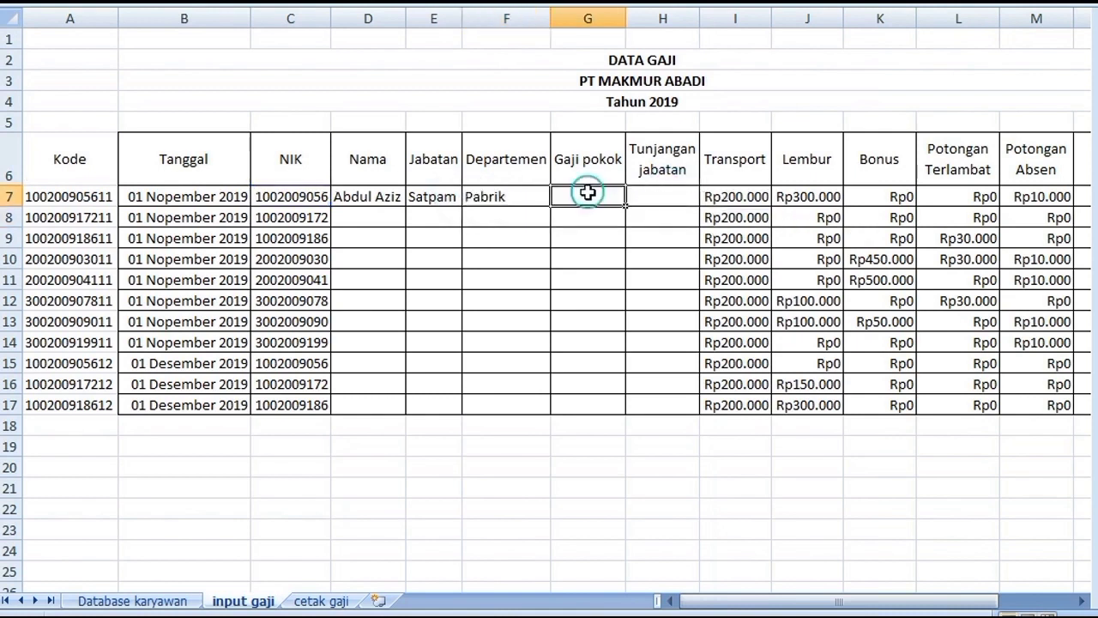
pyautogui.hotkey('ctrl', 'v')
pyautogui.click(556, 196)
pyautogui.write('=')
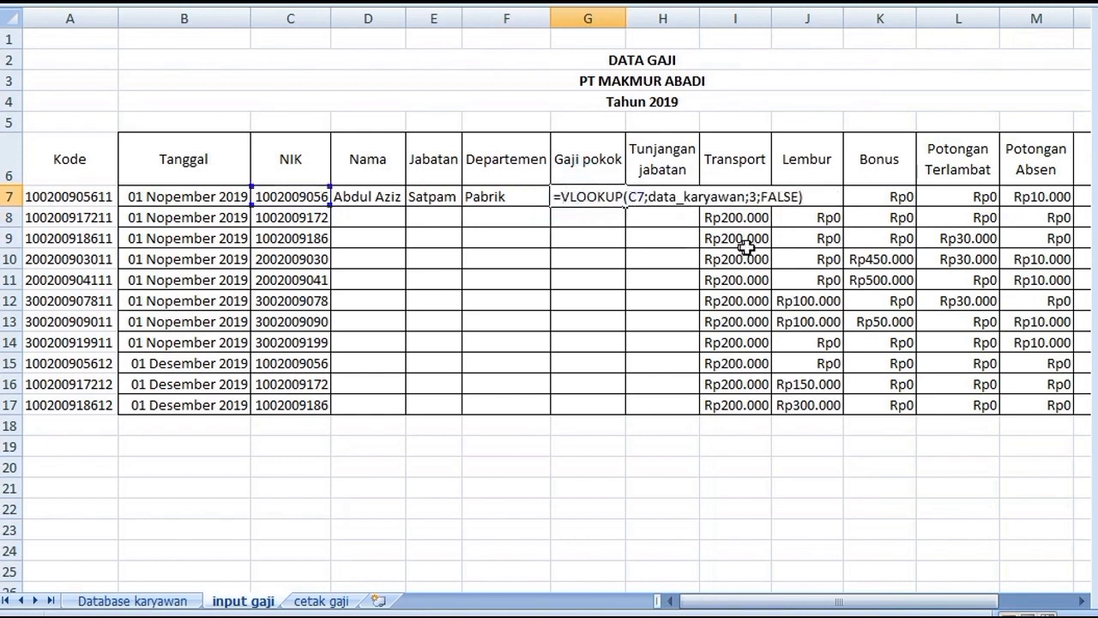
pyautogui.click(758, 196)
pyautogui.press('BackSpace')
pyautogui.write('5')
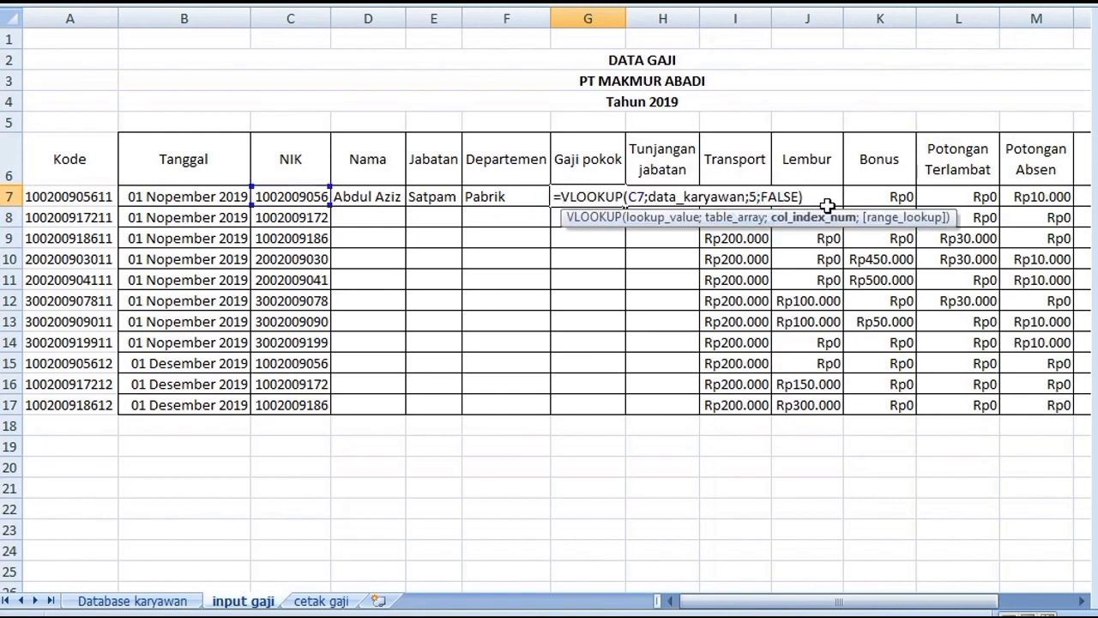
pyautogui.press('Return')
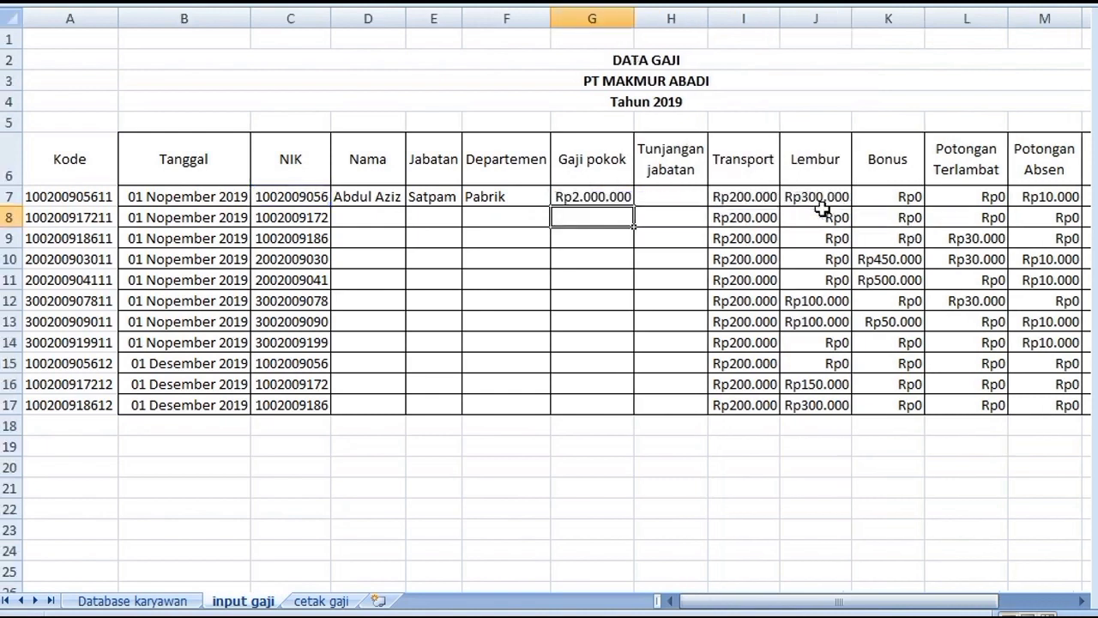
# Paste the formula text into the Tunjangan jabatan cell H7 and complete it as =VLOOKUP(C7;data_karyawan;6;FALSE).
pyautogui.doubleClick(674, 194)
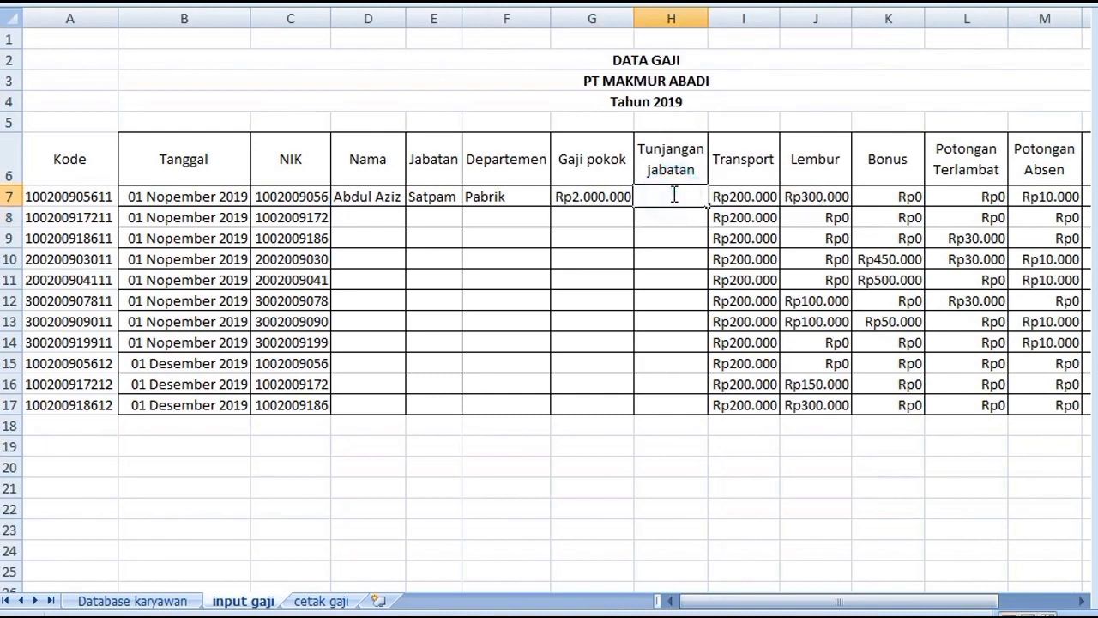
pyautogui.hotkey('ctrl', 'v')
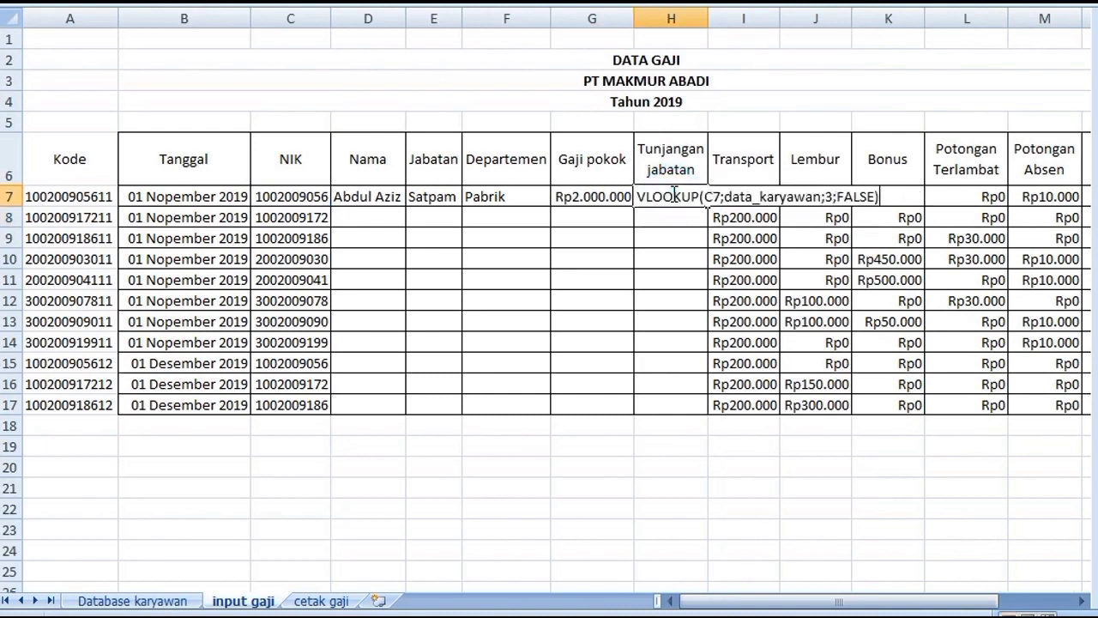
pyautogui.click(831, 197)
pyautogui.press('BackSpace')
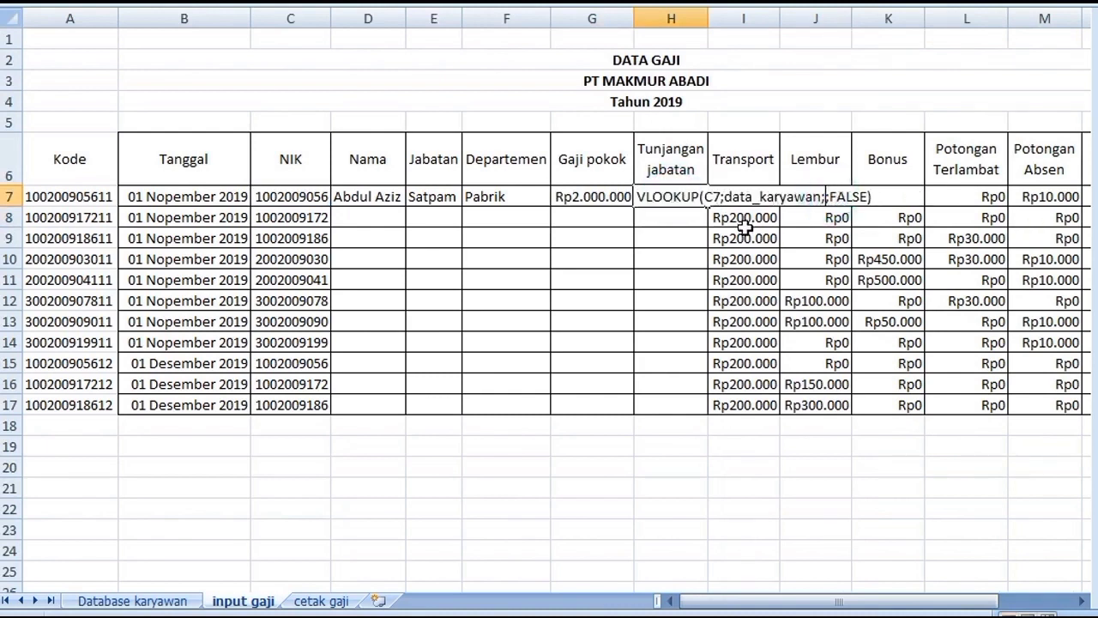
pyautogui.write('6')
pyautogui.press('Return')
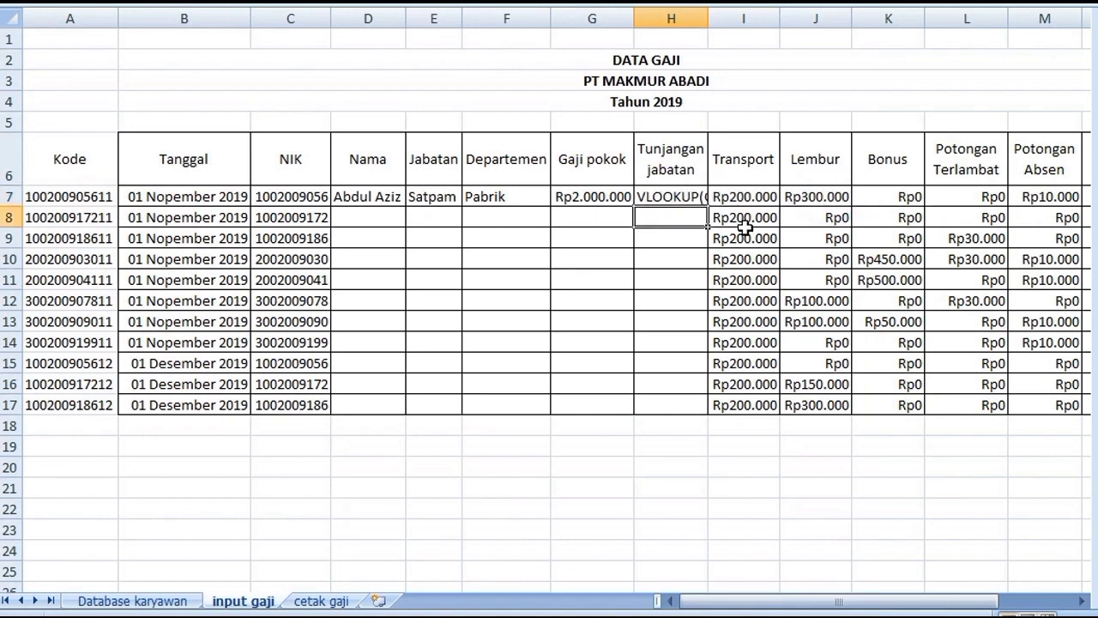
pyautogui.click(678, 197)
pyautogui.doubleClick(652, 197)
pyautogui.click(637, 196)
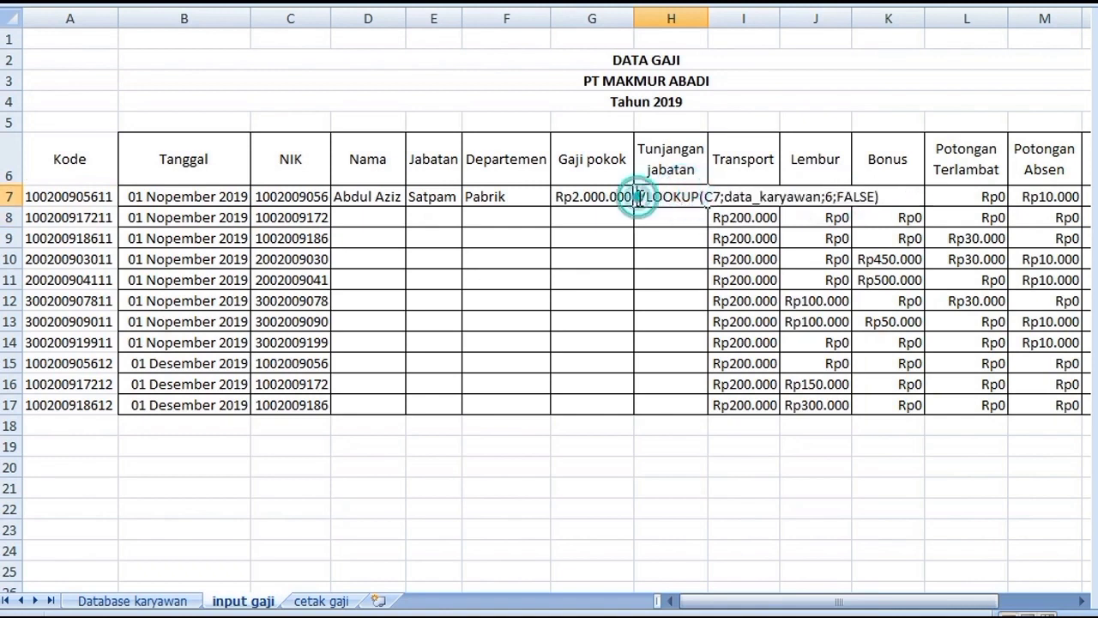
pyautogui.write('=')
pyautogui.press('Return')
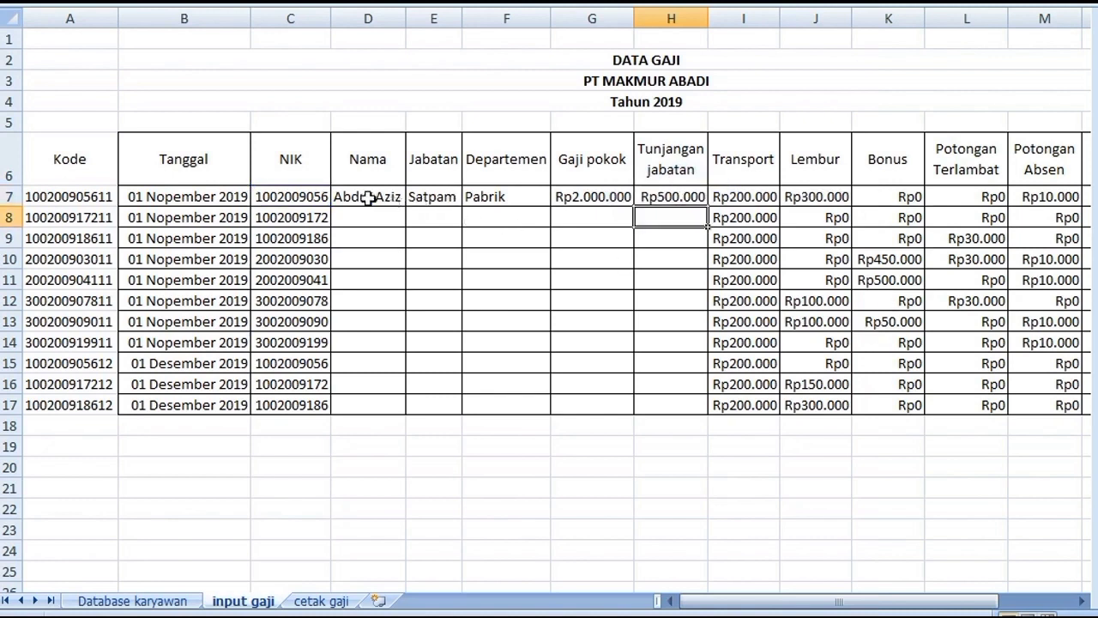
# Copy the Nama formula from D7 without its equals sign into D19 as the plain-text note VLOOKUP(C7;data_karyawan;2;FALSE).
pyautogui.click(378, 202)
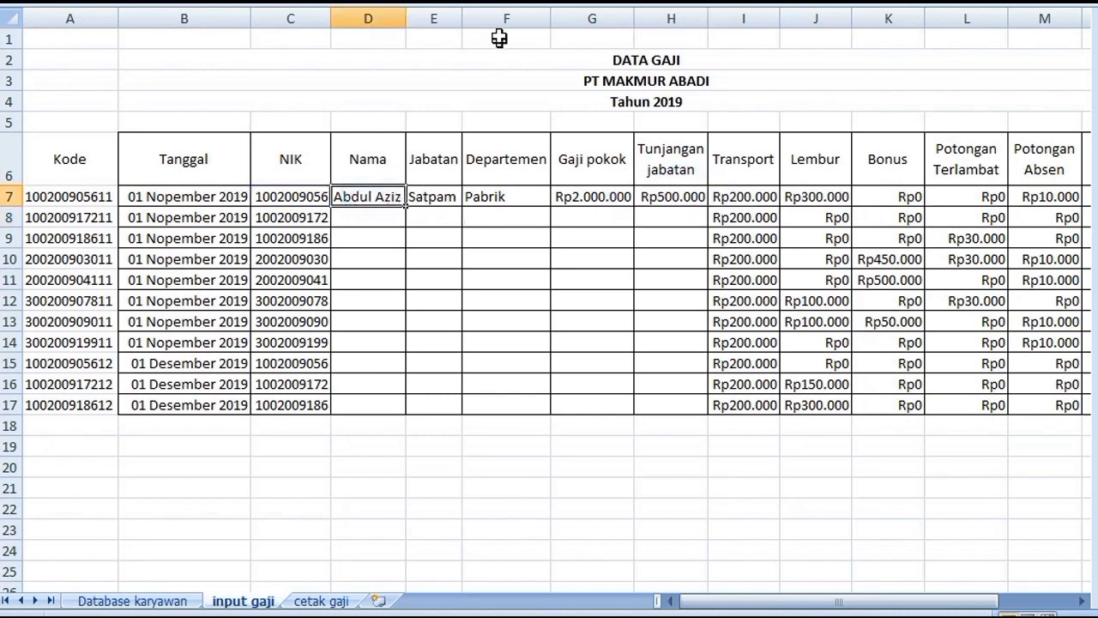
pyautogui.click(517, 3)
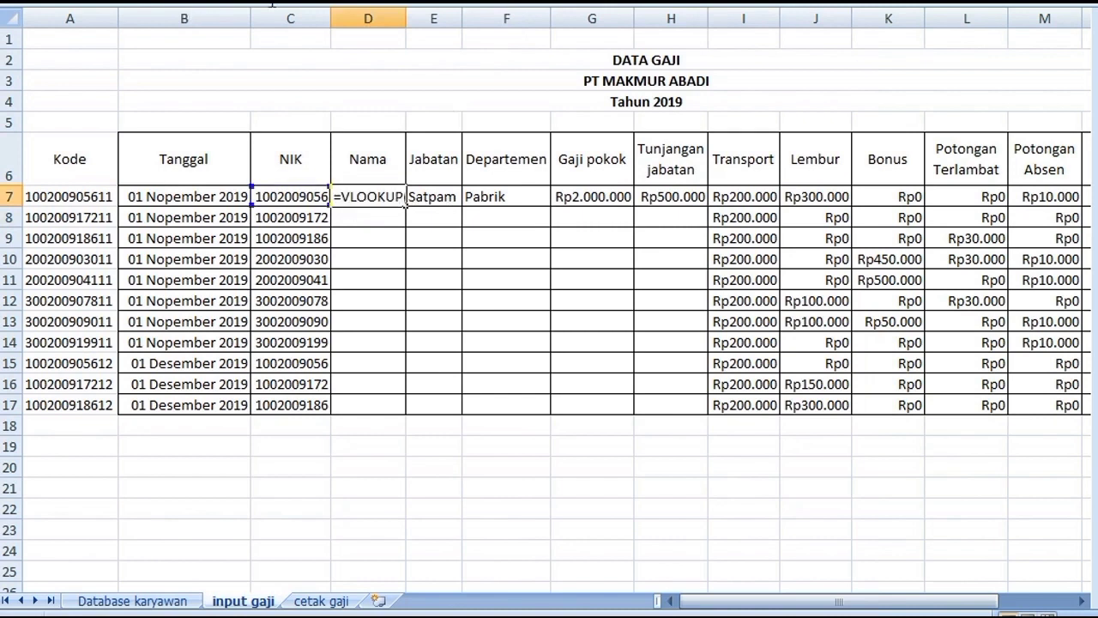
pyautogui.write(')')
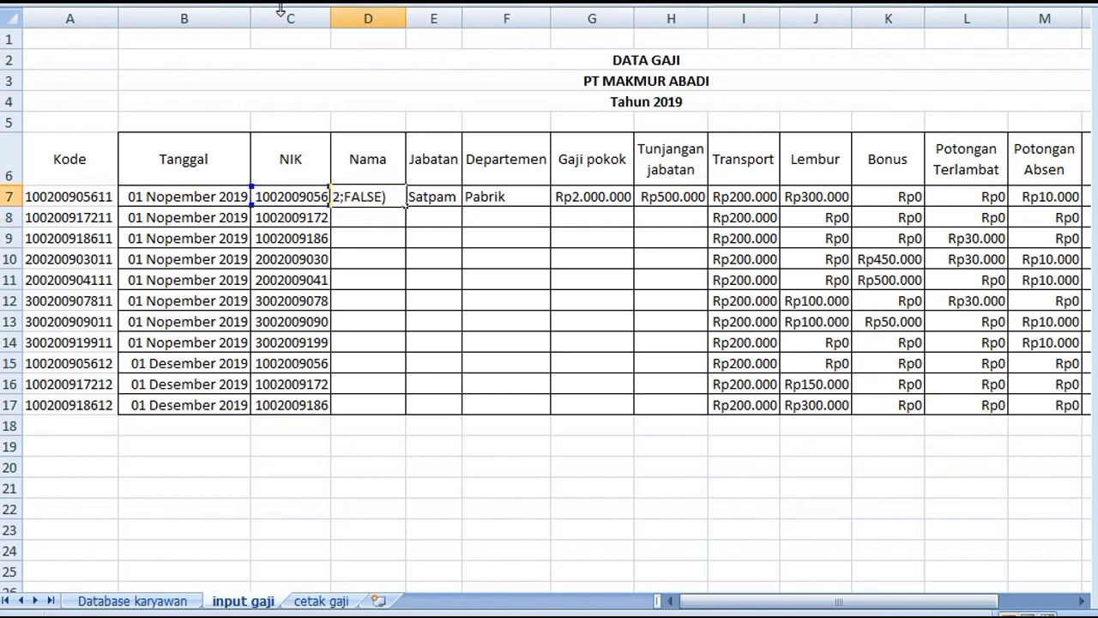
pyautogui.press('Return')
pyautogui.click(353, 451)
pyautogui.write('VLOOKUP(C7;data_karyawan;2;FALSE)')
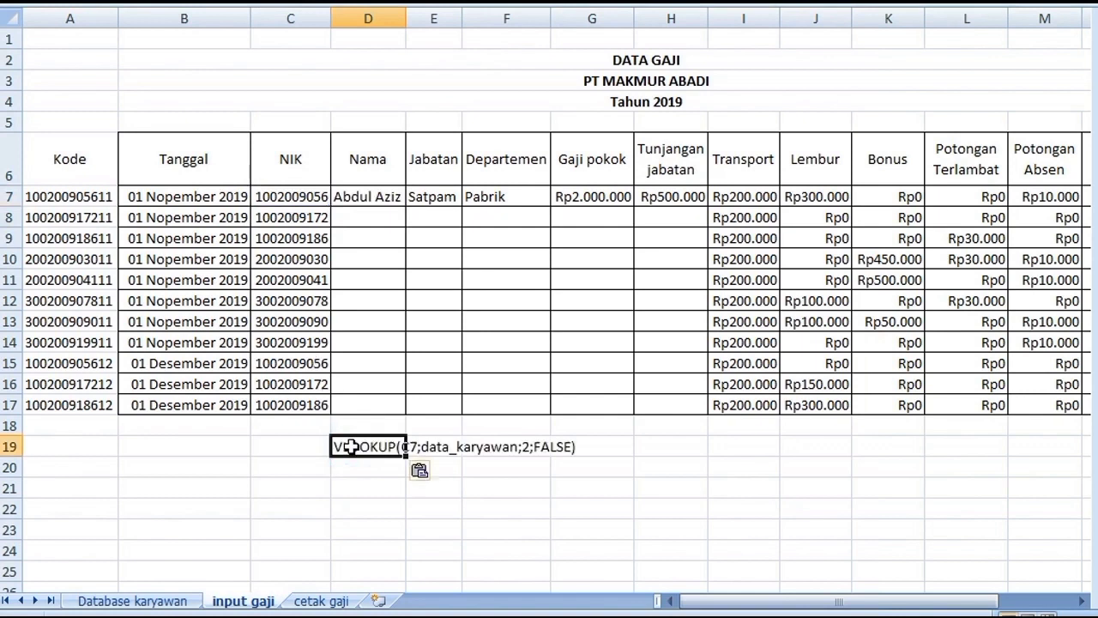
pyautogui.click(366, 502)
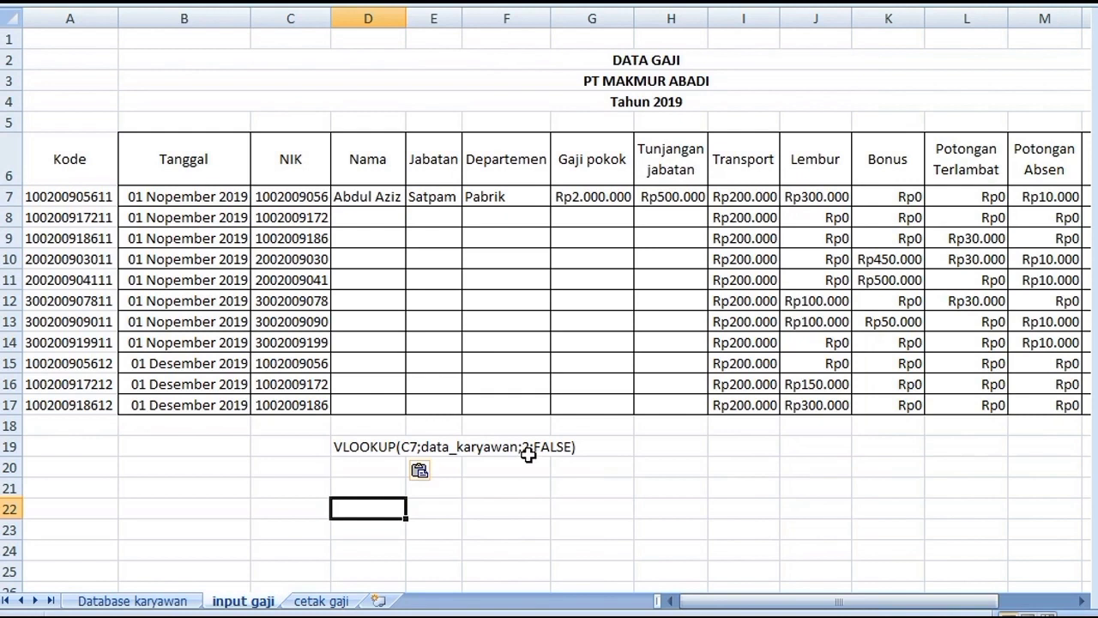
# Fill the lookup formulas in D7:H7 down to row 17 and widen the Tunjangan jabatan column to fit its amounts.
pyautogui.click(641, 220)
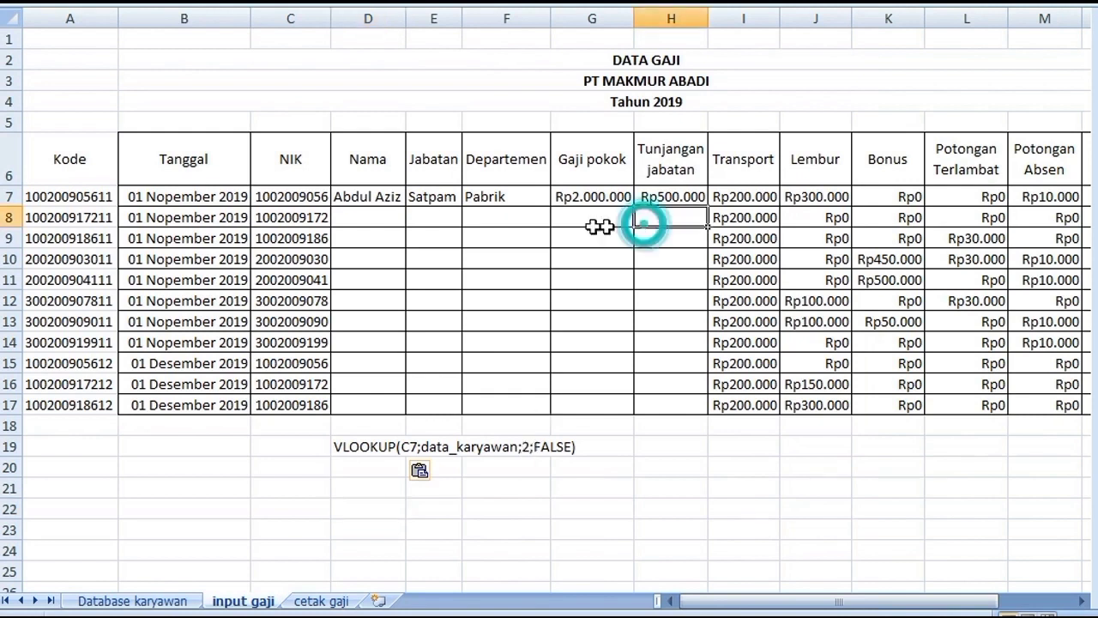
pyautogui.moveTo(364, 196); pyautogui.dragTo(702, 409)
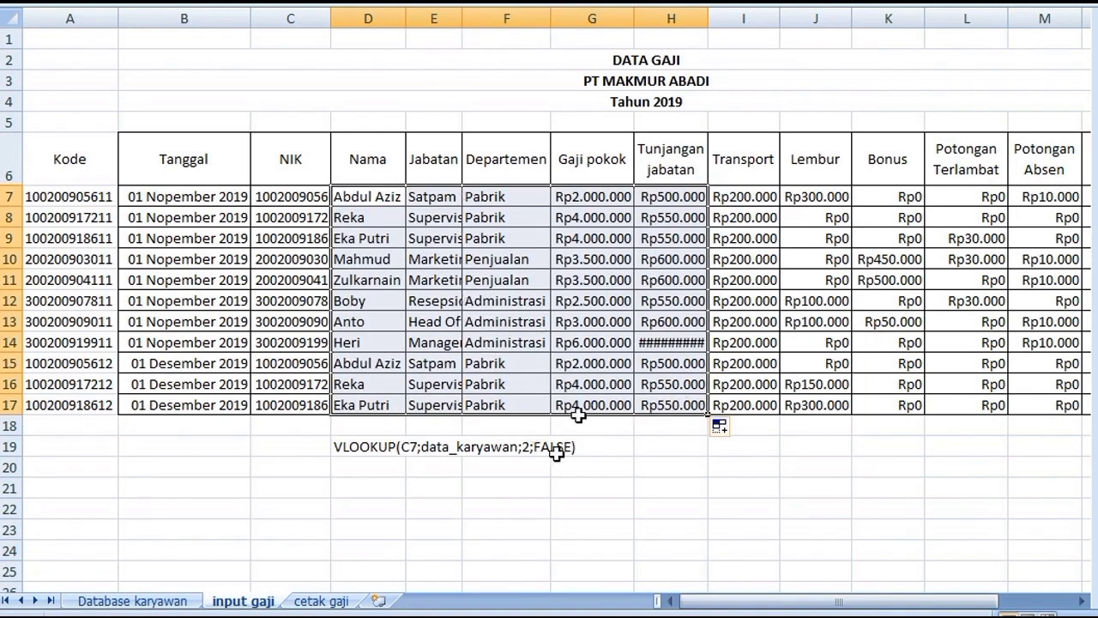
pyautogui.click(708, 60)
pyautogui.moveTo(708, 19); pyautogui.dragTo(734, 22)
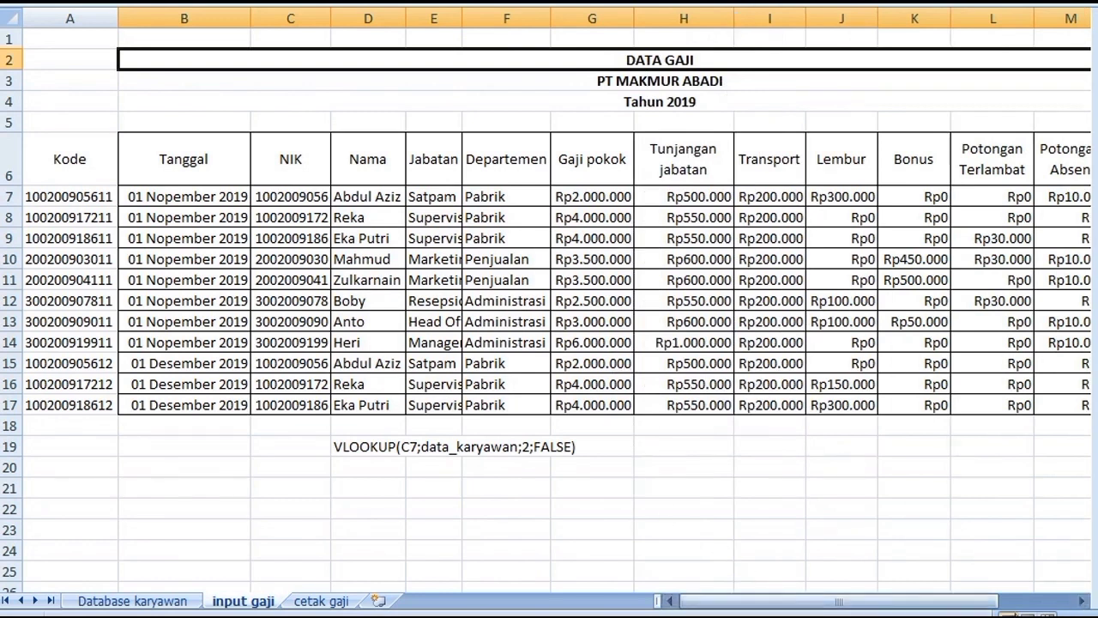
# Start the Gaji yang diterima formula in N7 with the sum of the earnings, =sum(G7:K7).
pyautogui.click(1082, 604)
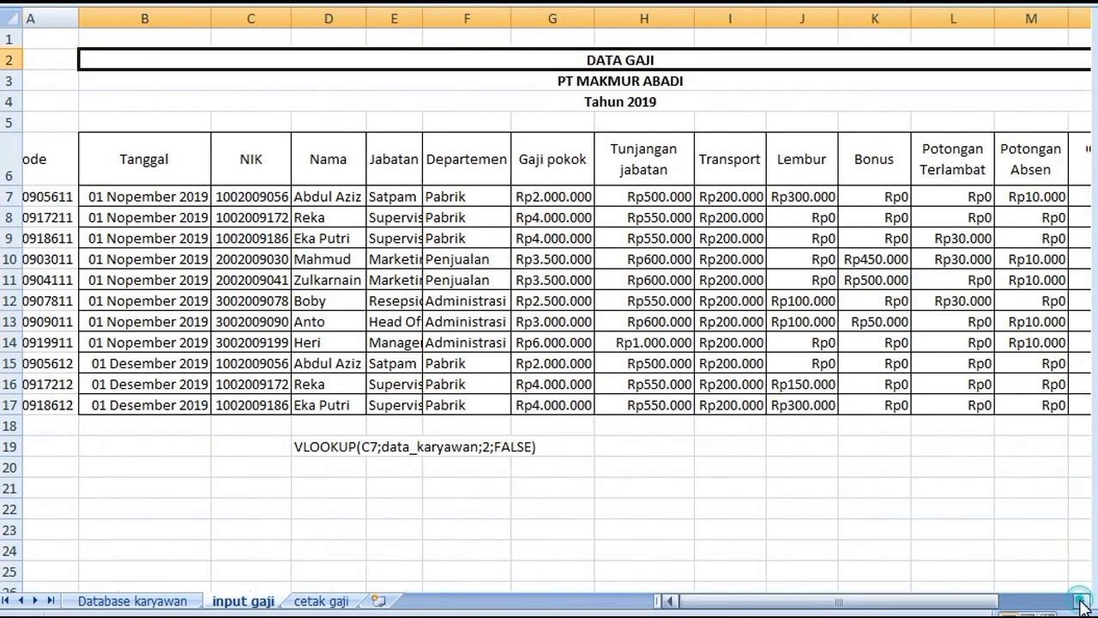
pyautogui.click(1082, 604)
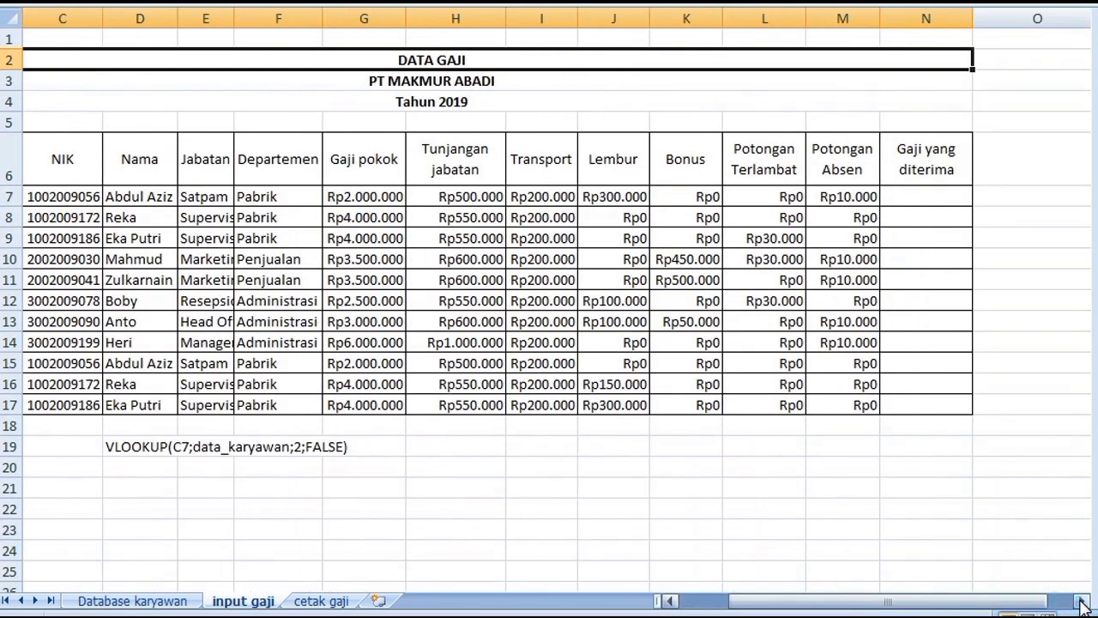
pyautogui.click(903, 192)
pyautogui.write('=sum')
pyautogui.press('BackSpace')
pyautogui.write('m(')
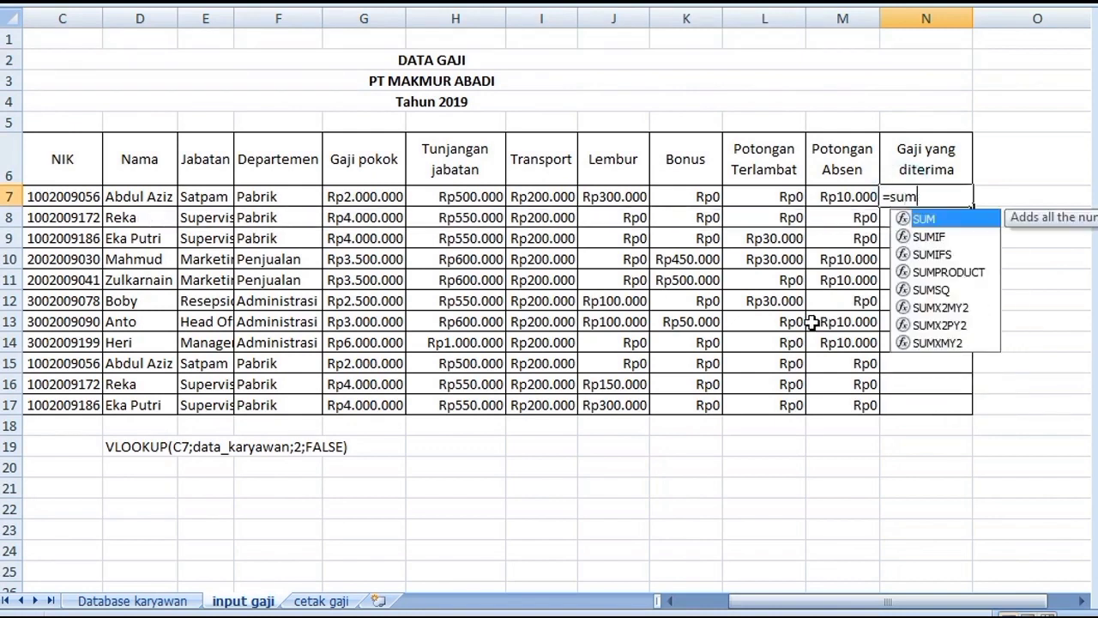
pyautogui.click(342, 196)
pyautogui.moveTo(341, 197); pyautogui.dragTo(687, 192)
pyautogui.write(')')
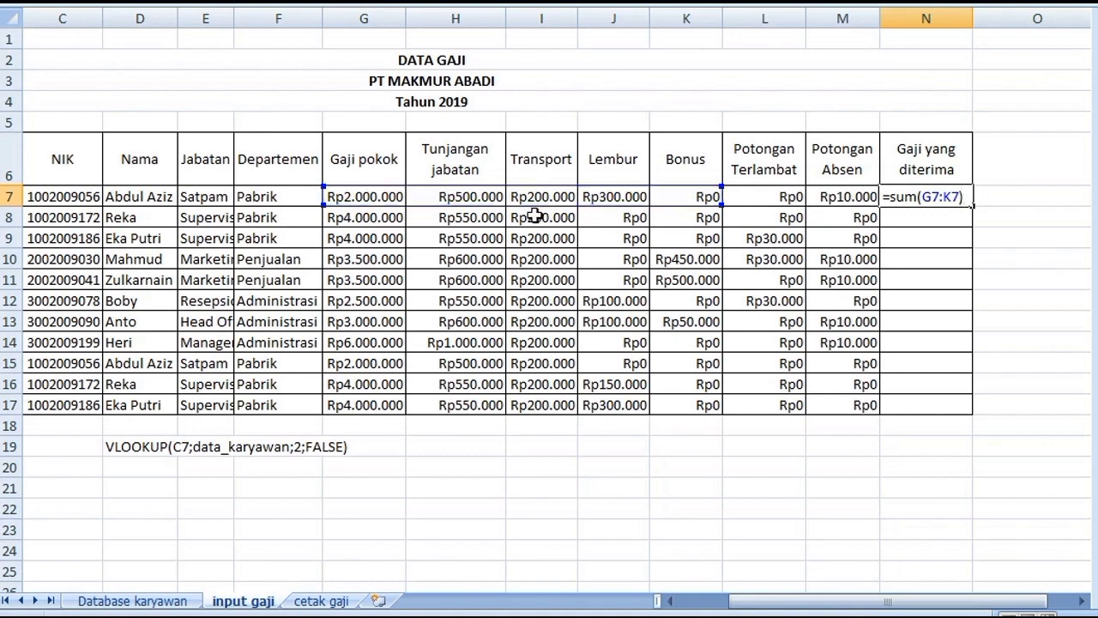
# Complete the N7 formula by subtracting the deductions, giving =sum(G7:K7)-sum(L7:M7).
pyautogui.write('-sum')
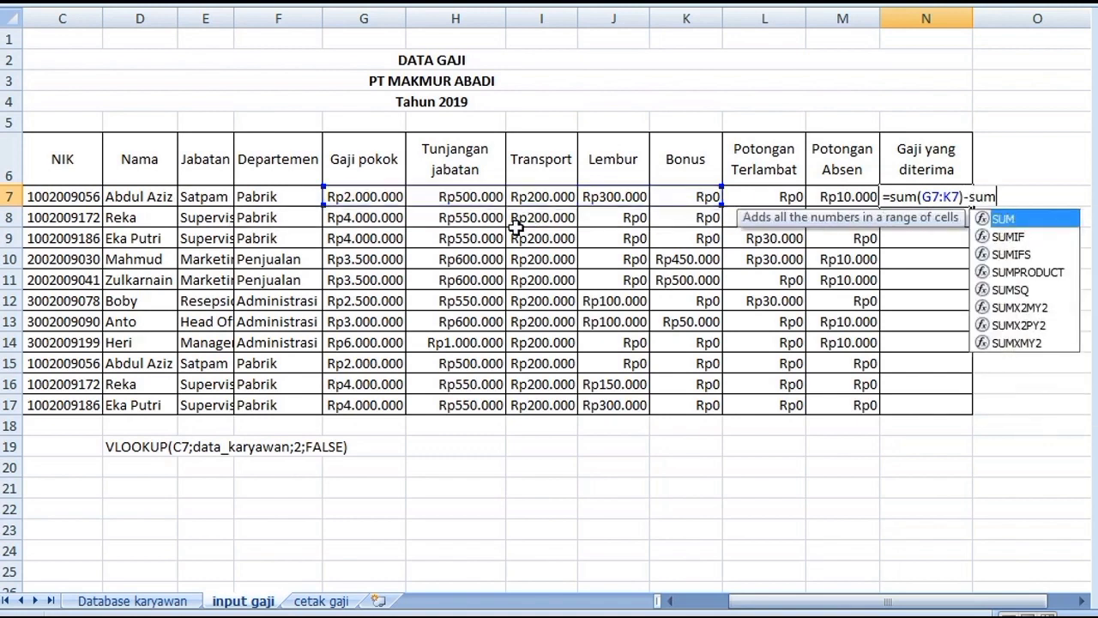
pyautogui.write('(')
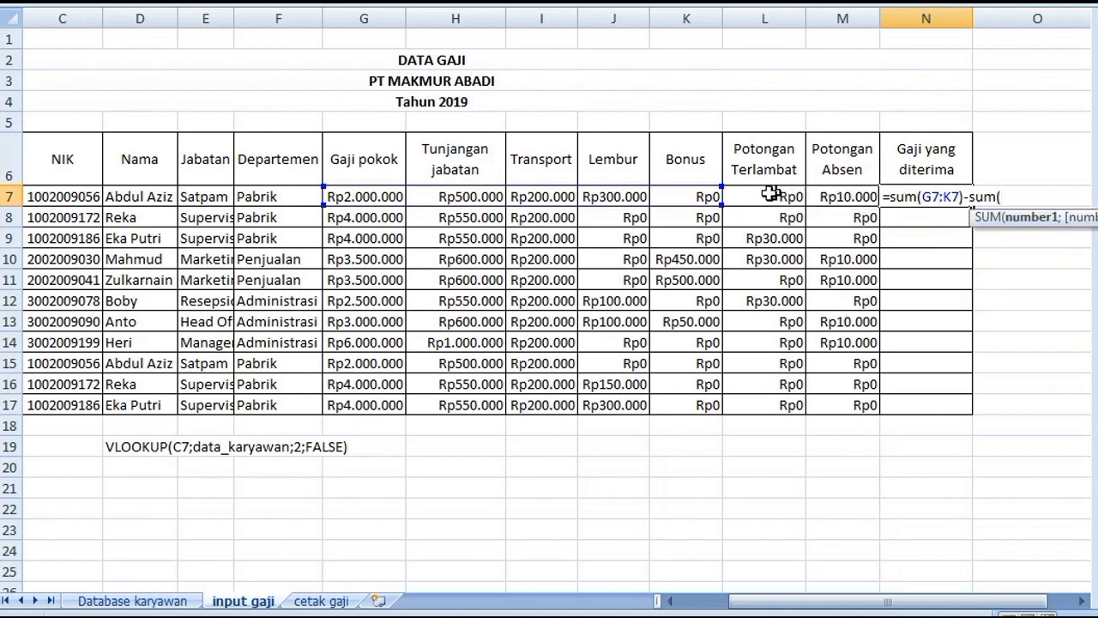
pyautogui.moveTo(768, 196); pyautogui.dragTo(846, 195)
pyautogui.moveTo(759, 197); pyautogui.dragTo(837, 196)
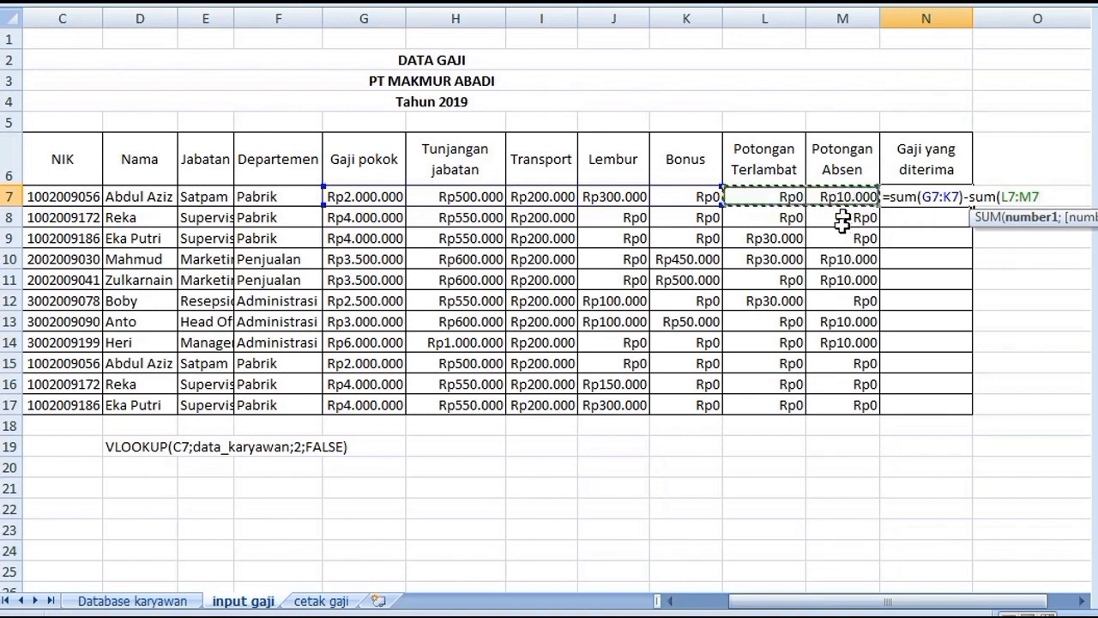
pyautogui.write(')')
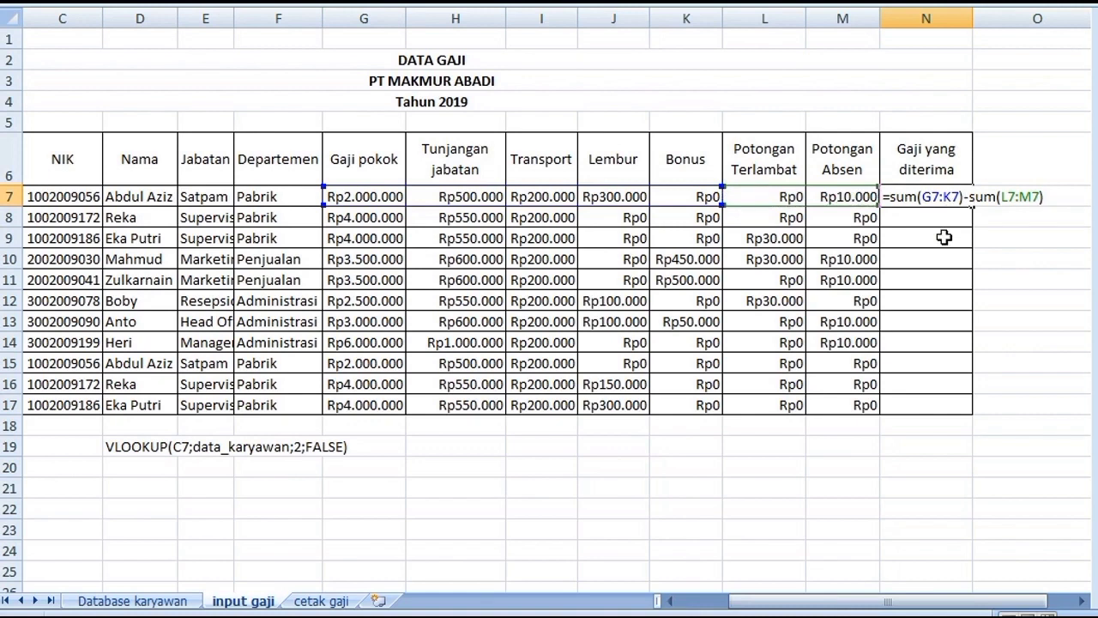
pyautogui.press('Return')
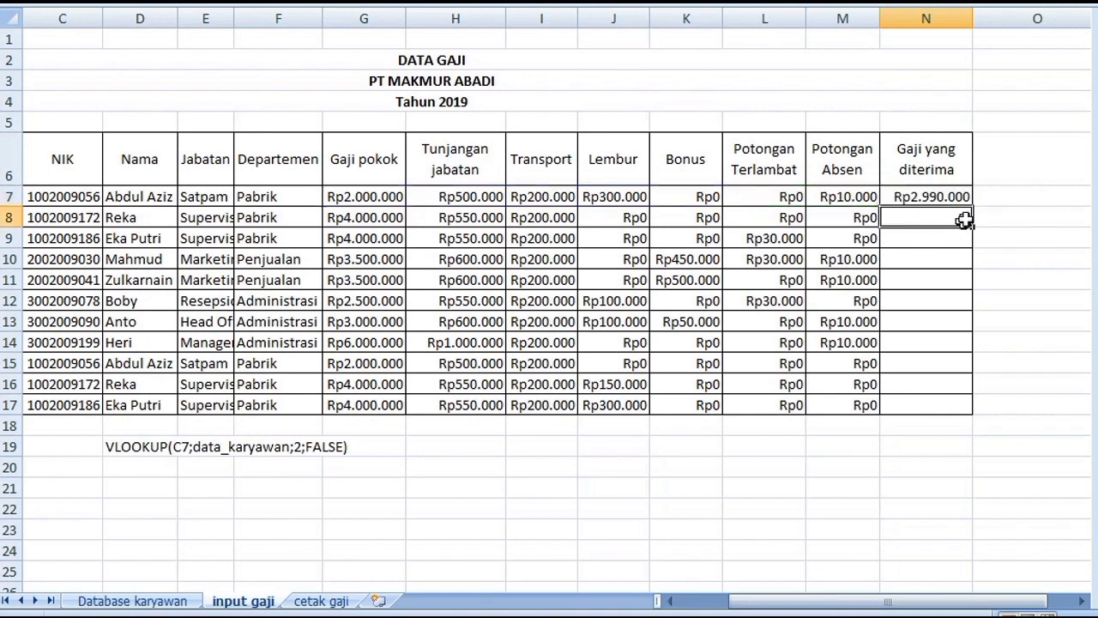
# Fill the Gaji yang diterima formula from N7 down to N17.
pyautogui.click(961, 203)
pyautogui.moveTo(971, 207); pyautogui.dragTo(971, 412)
pyautogui.click(705, 214)
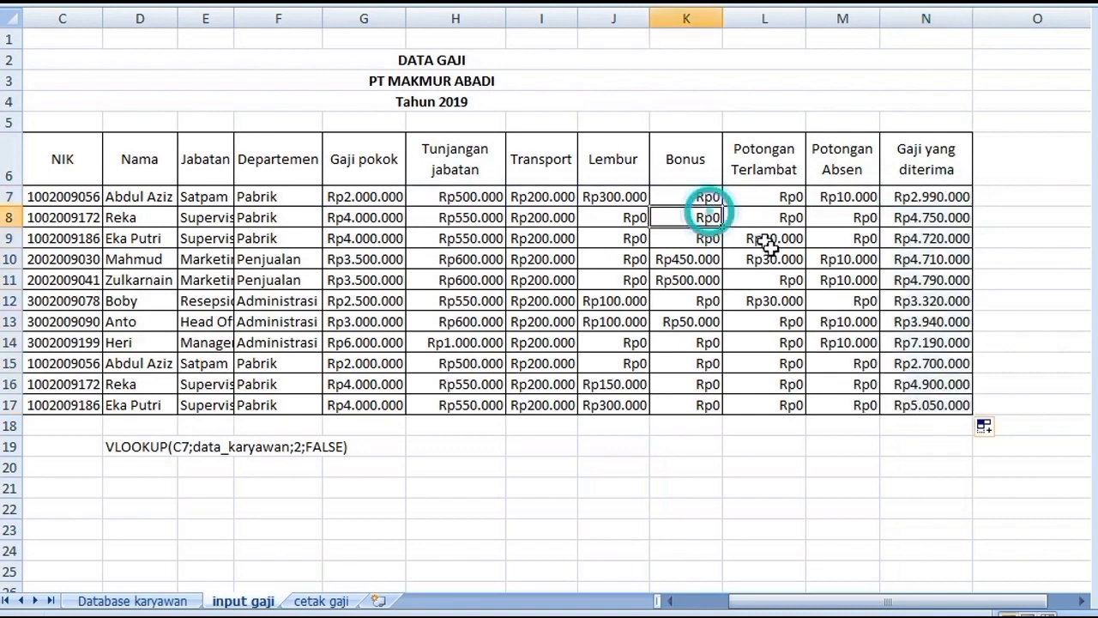
# Compare the Transport to Potongan Absen columns with the Database karyawan sheet and inspect the Gaji yang diterima formula in N7.
pyautogui.moveTo(843, 18); pyautogui.dragTo(529, 47)
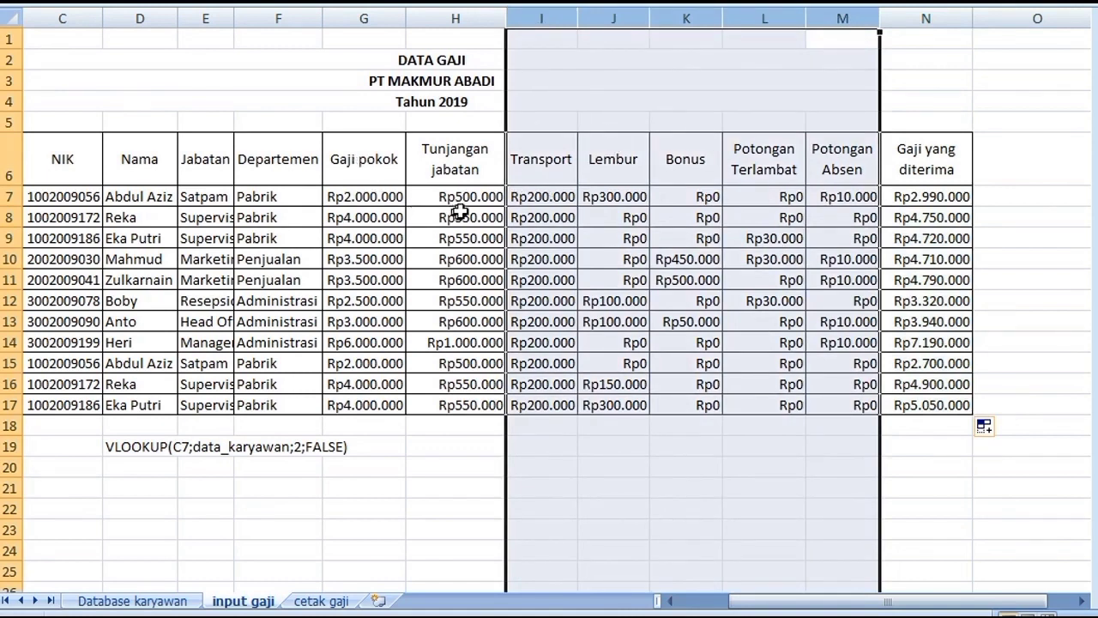
pyautogui.click(159, 603)
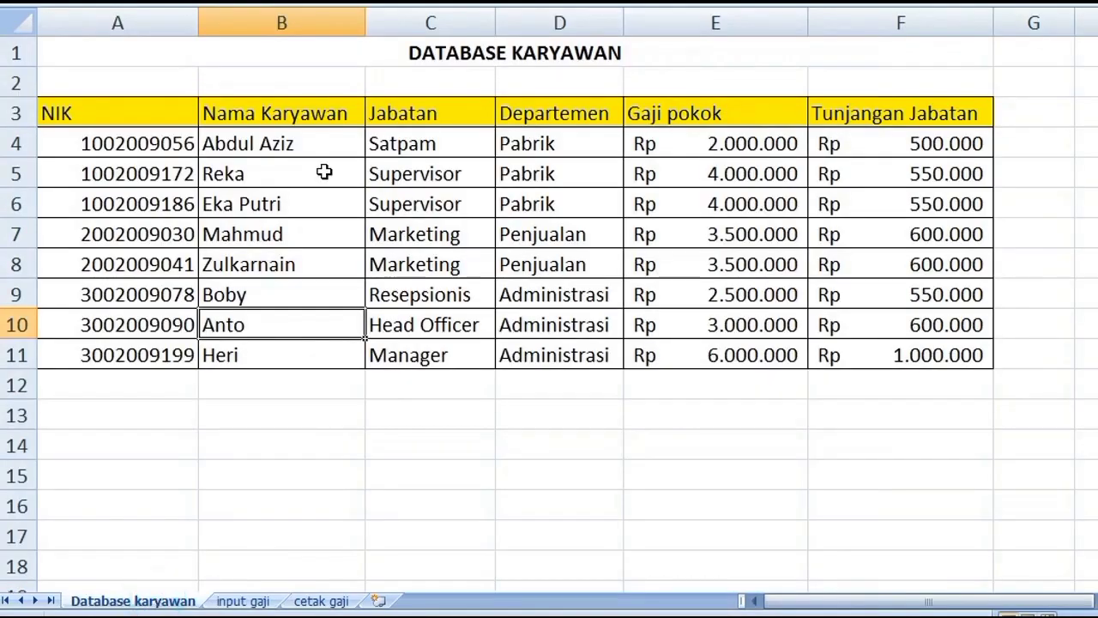
pyautogui.click(242, 601)
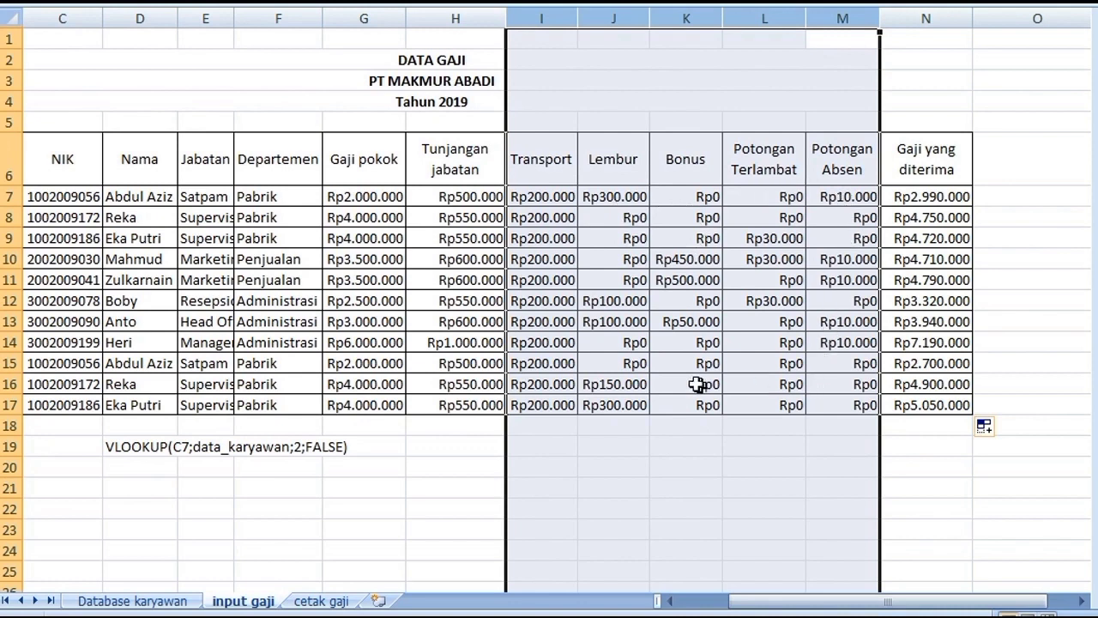
pyautogui.moveTo(541, 18); pyautogui.dragTo(836, 17)
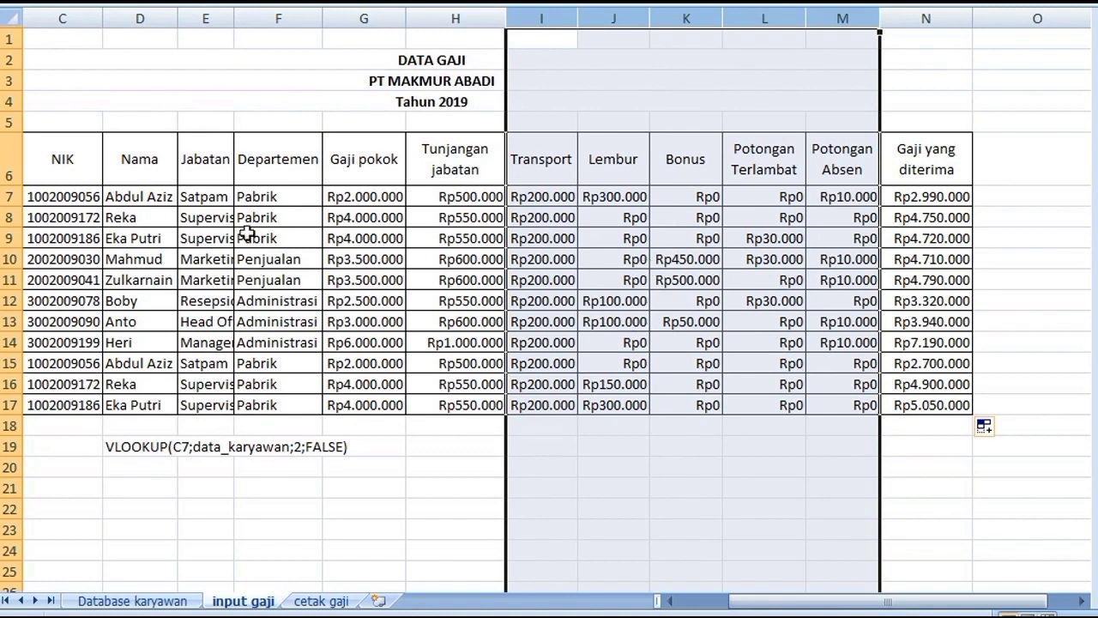
pyautogui.click(702, 428)
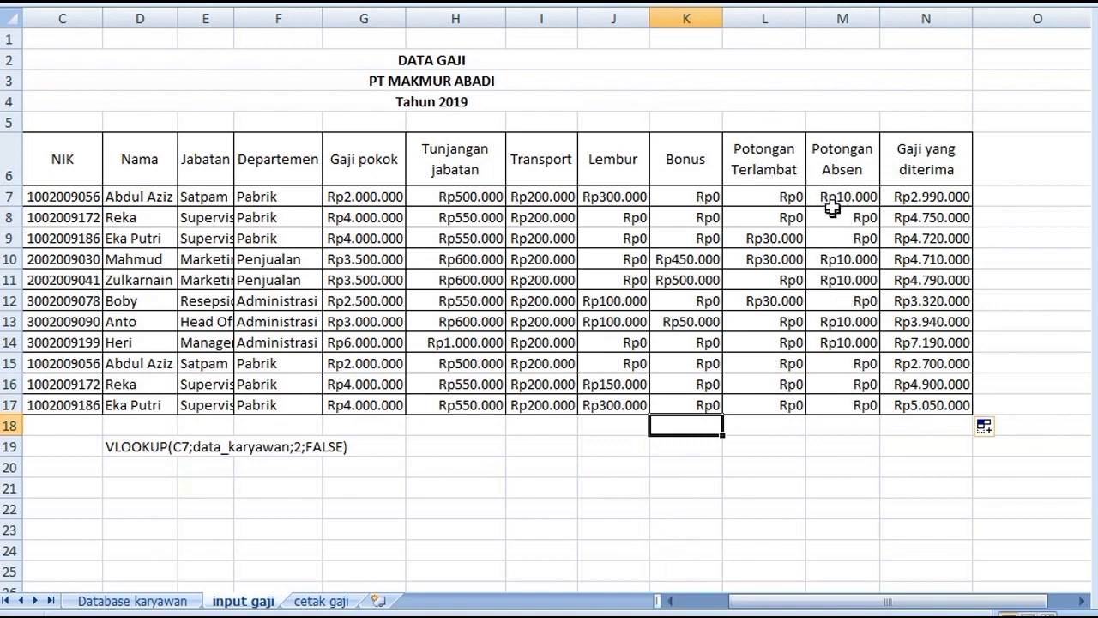
pyautogui.doubleClick(915, 197)
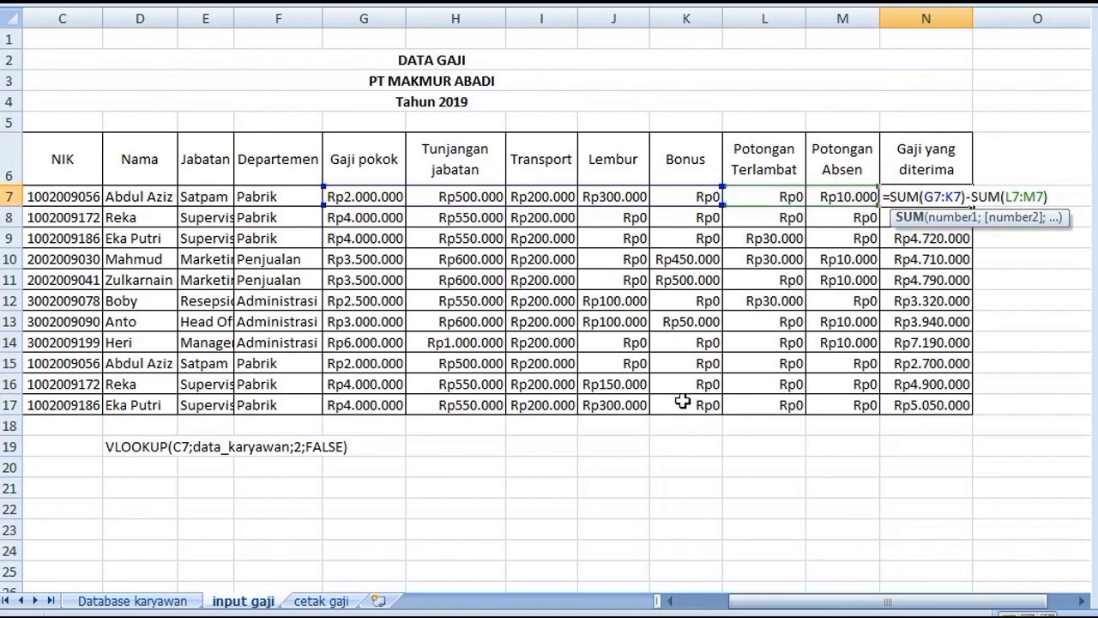
pyautogui.press('Return')
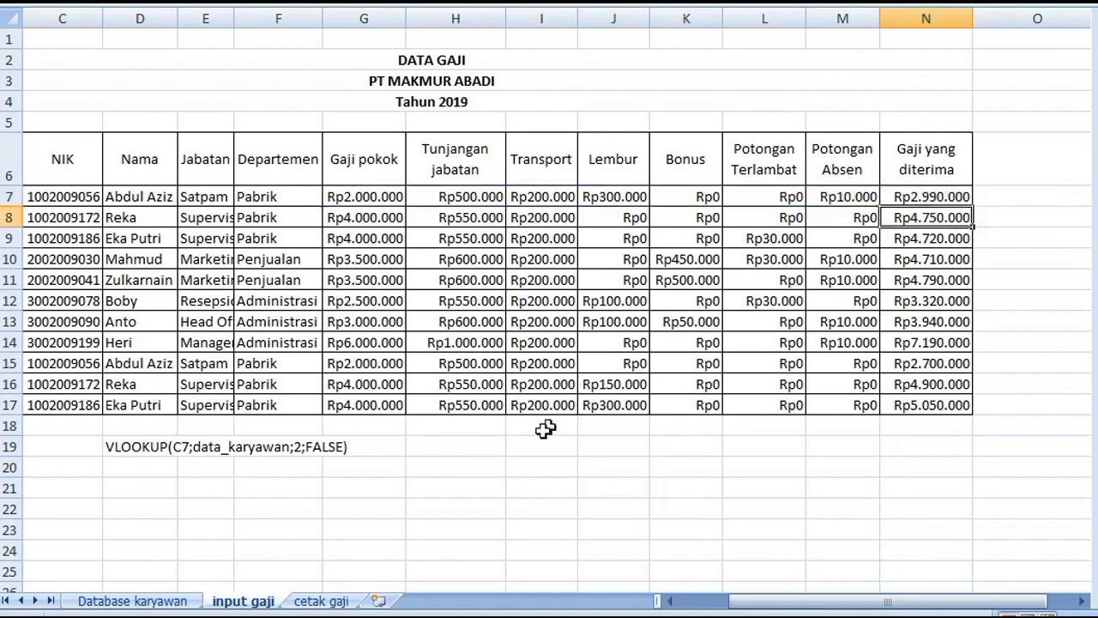
pyautogui.click(672, 605)
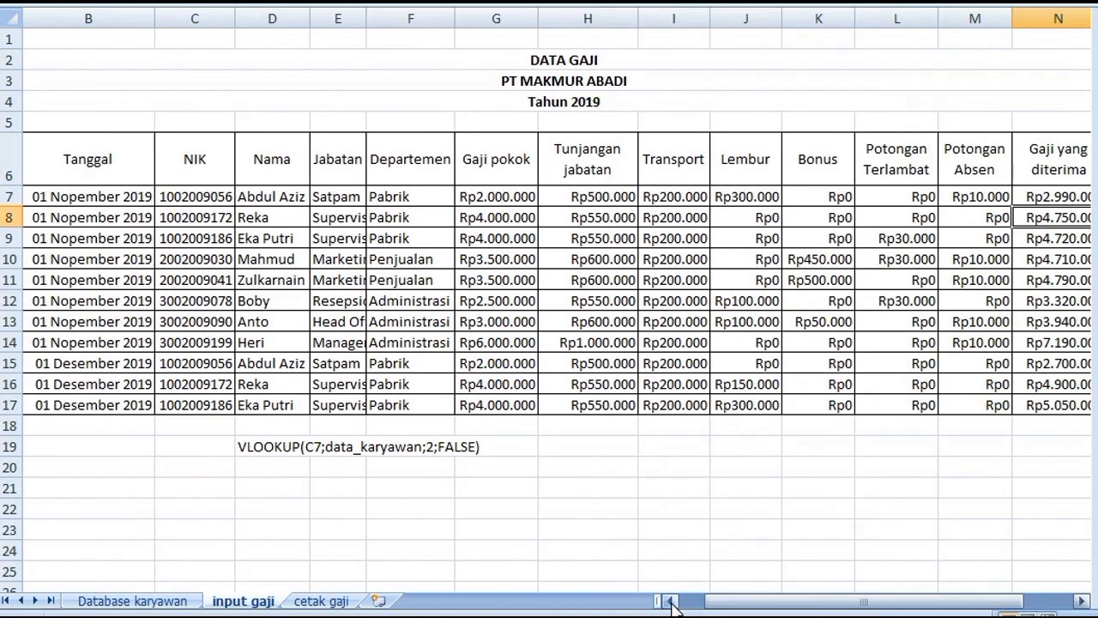
pyautogui.click(672, 606)
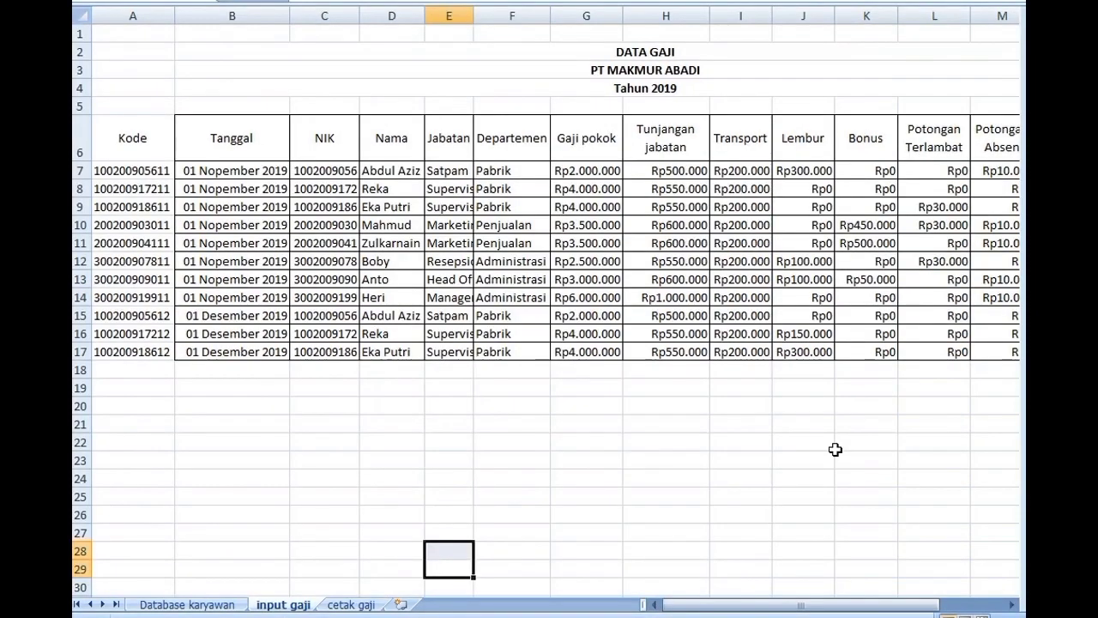
# Examine the salary slip layout in rows 5 to 31 of the cetak gaji sheet, and return to the input gaji sheet.
pyautogui.click(986, 536)
pyautogui.click(353, 604)
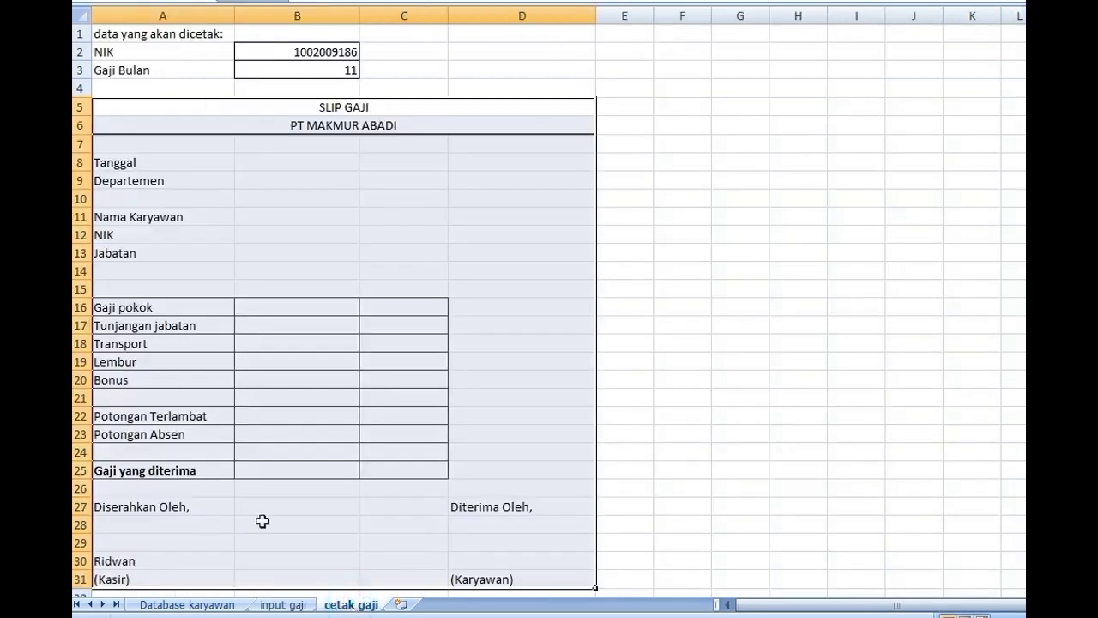
pyautogui.click(576, 77)
pyautogui.moveTo(108, 113); pyautogui.dragTo(110, 579)
pyautogui.click(287, 605)
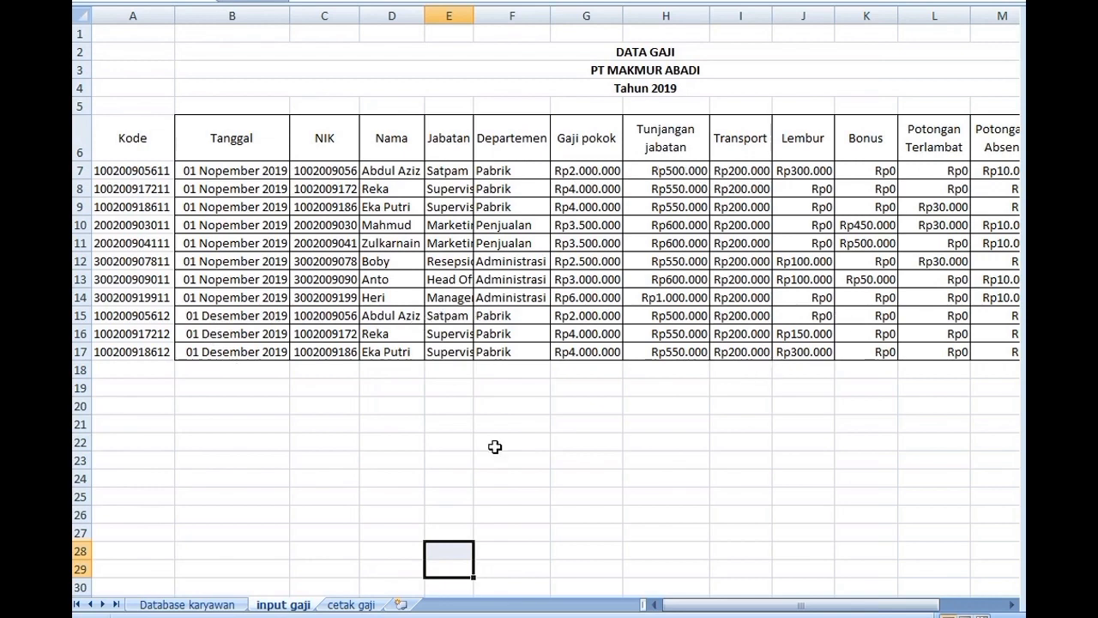
# Check the cetak gaji sheet, return to the input gaji sheet, and dismiss the Windows color scheme prompt.
pyautogui.click(350, 604)
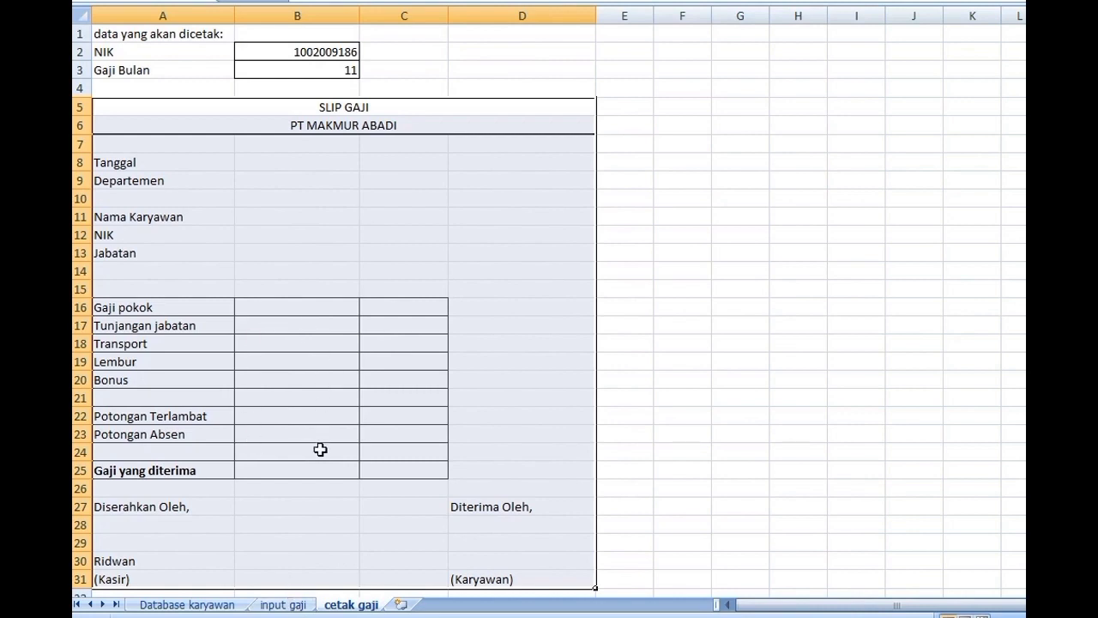
pyautogui.click(286, 605)
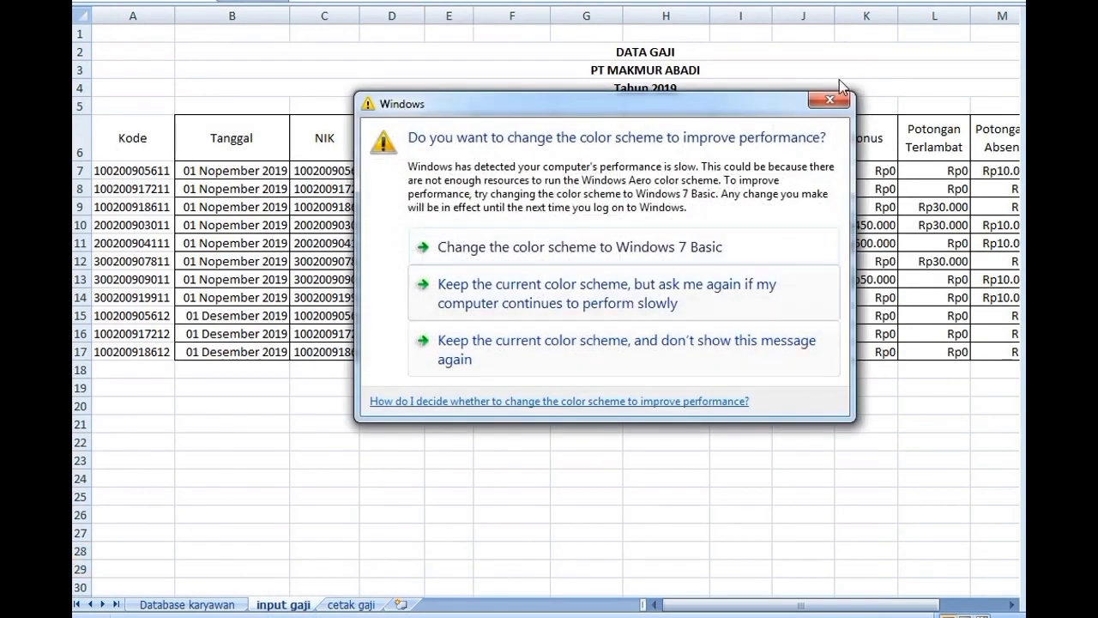
pyautogui.click(828, 99)
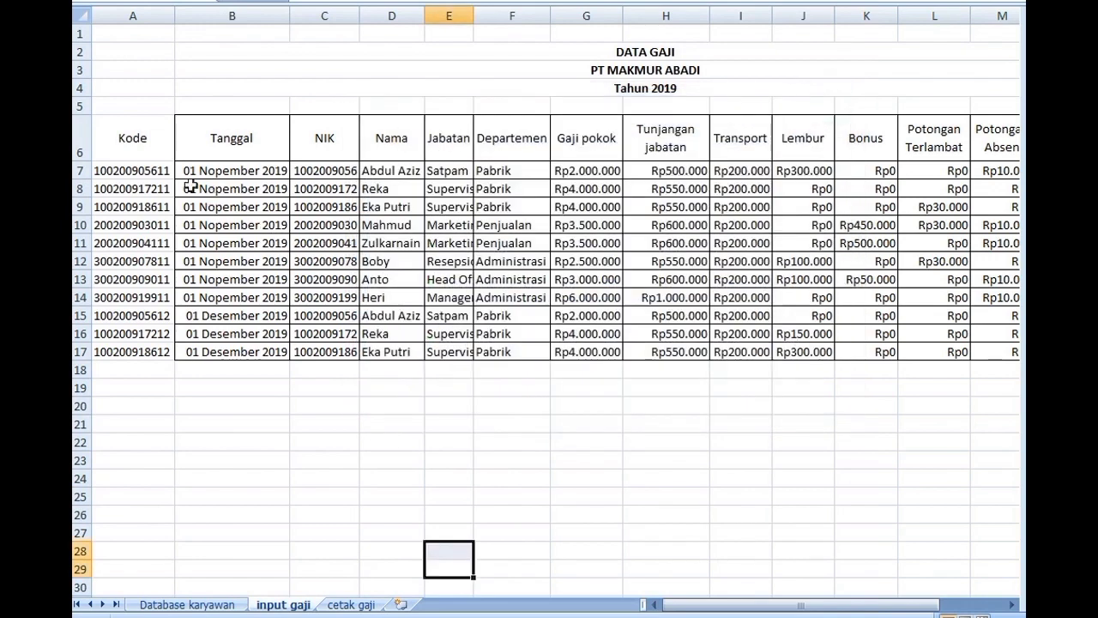
# Try to define the workbook name daftar_gaji for the salary table A6:N17 on the input gaji sheet.
pyautogui.click(127, 142)
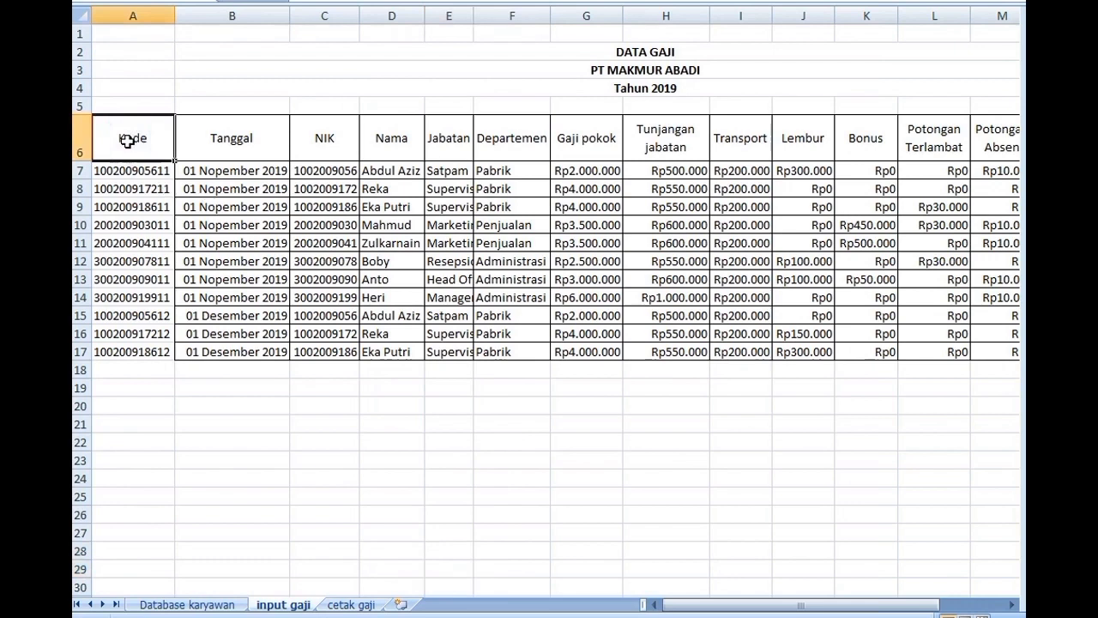
pyautogui.moveTo(124, 142); pyautogui.dragTo(805, 352)
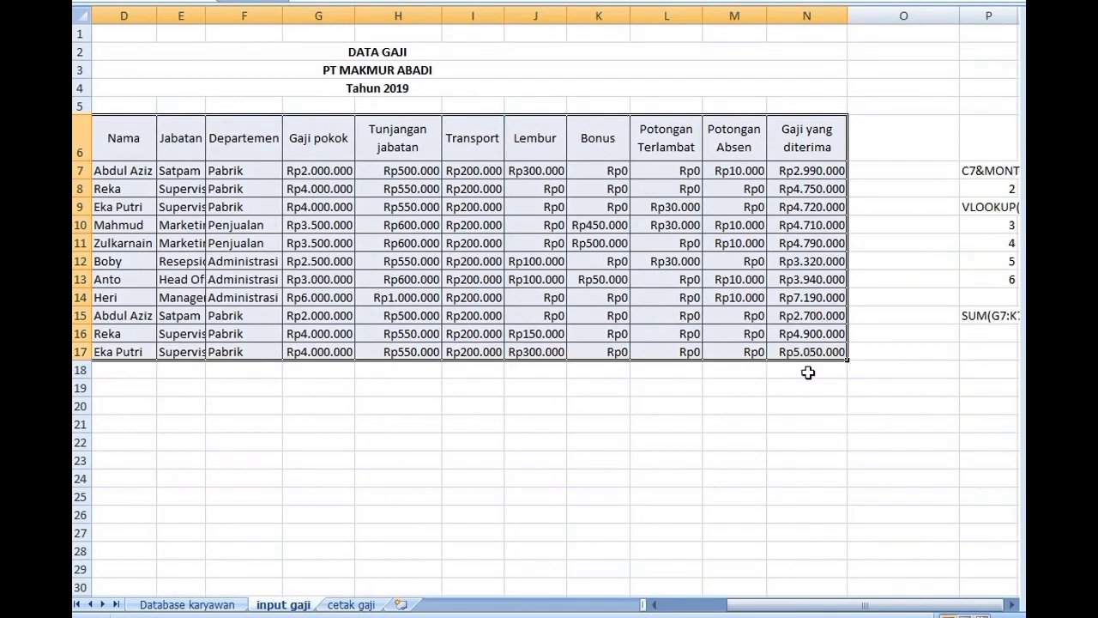
pyautogui.moveTo(746, 605); pyautogui.dragTo(699, 602)
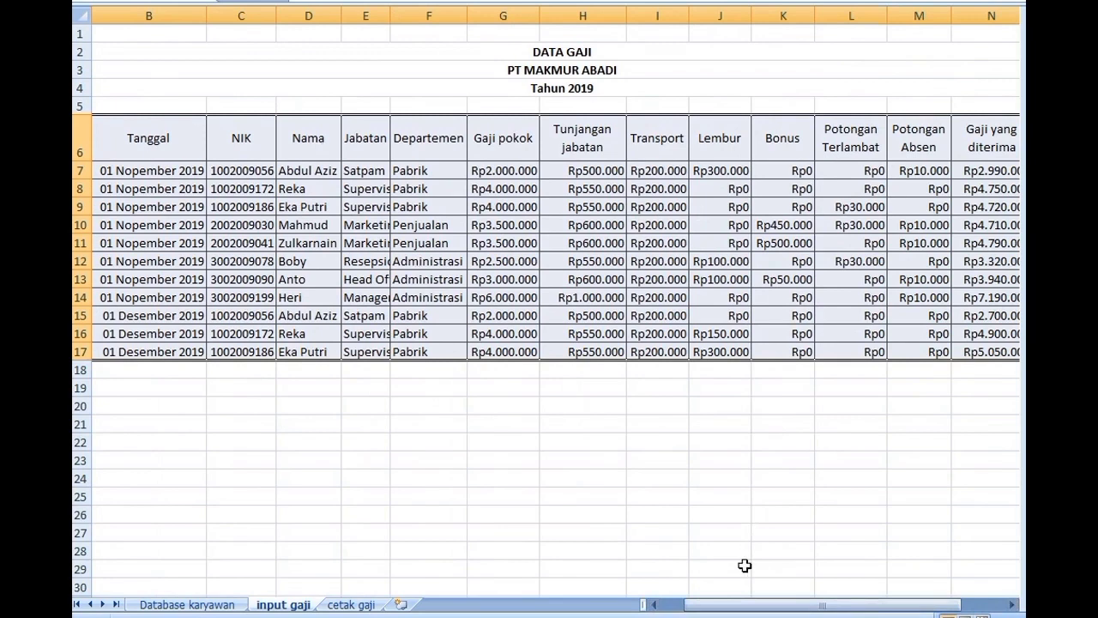
pyautogui.moveTo(755, 608); pyautogui.dragTo(768, 606)
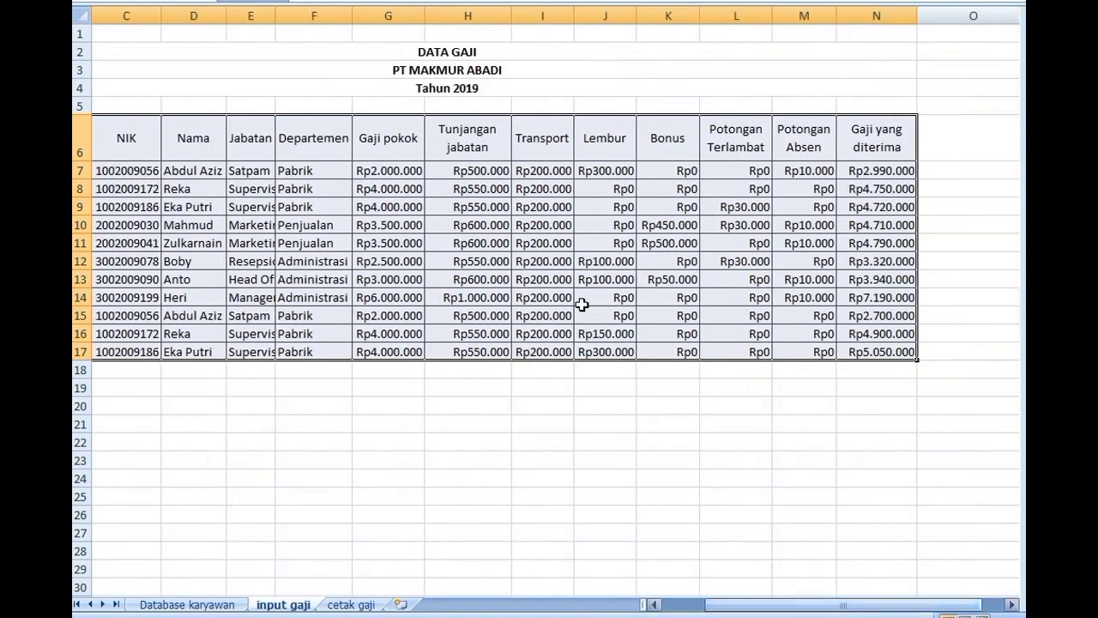
pyautogui.rightClick(693, 180)
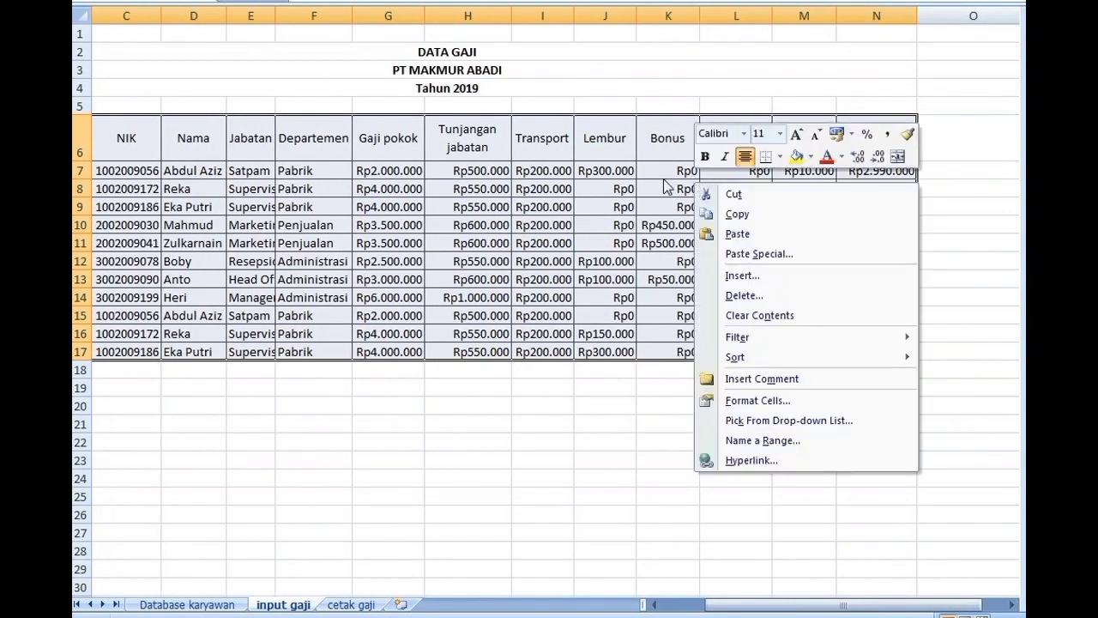
pyautogui.click(753, 441)
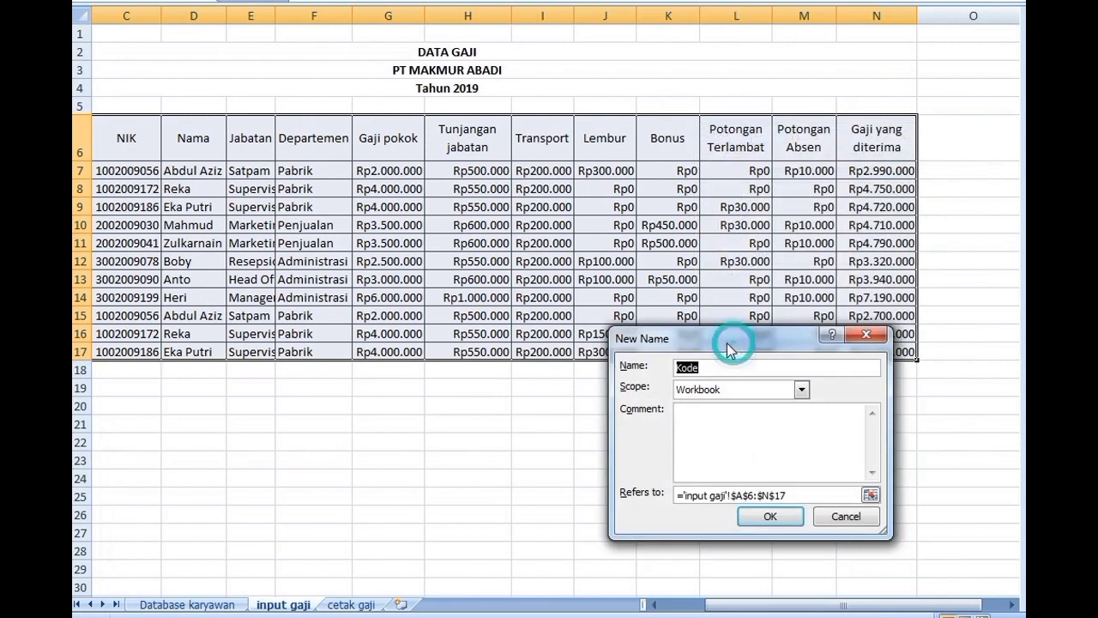
pyautogui.moveTo(727, 342); pyautogui.dragTo(624, 315)
pyautogui.write('daftar_gaji')
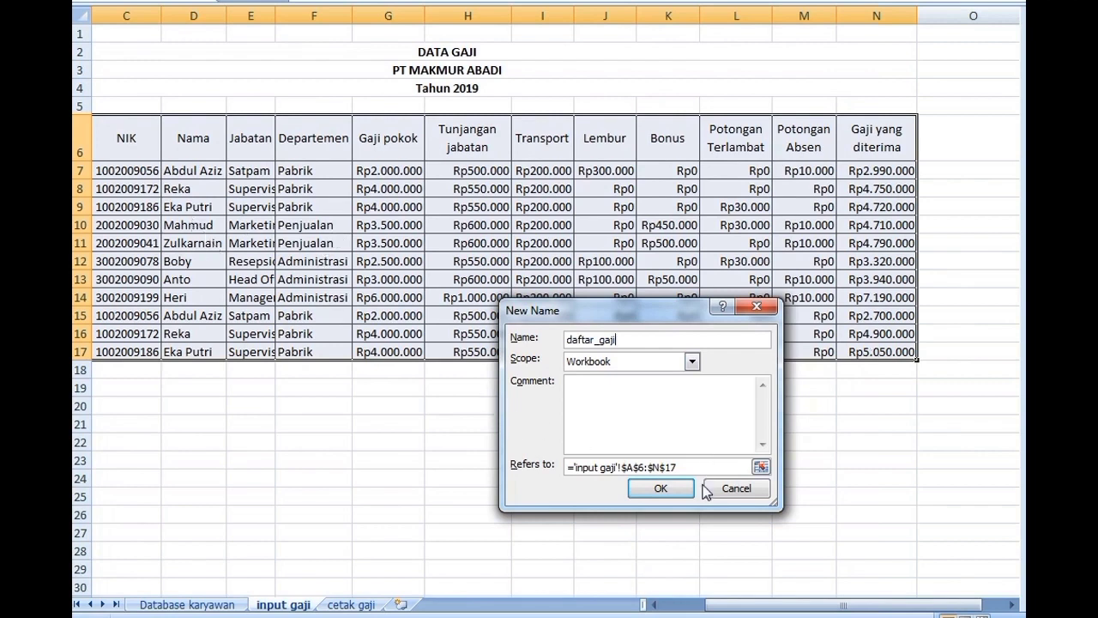
pyautogui.click(670, 490)
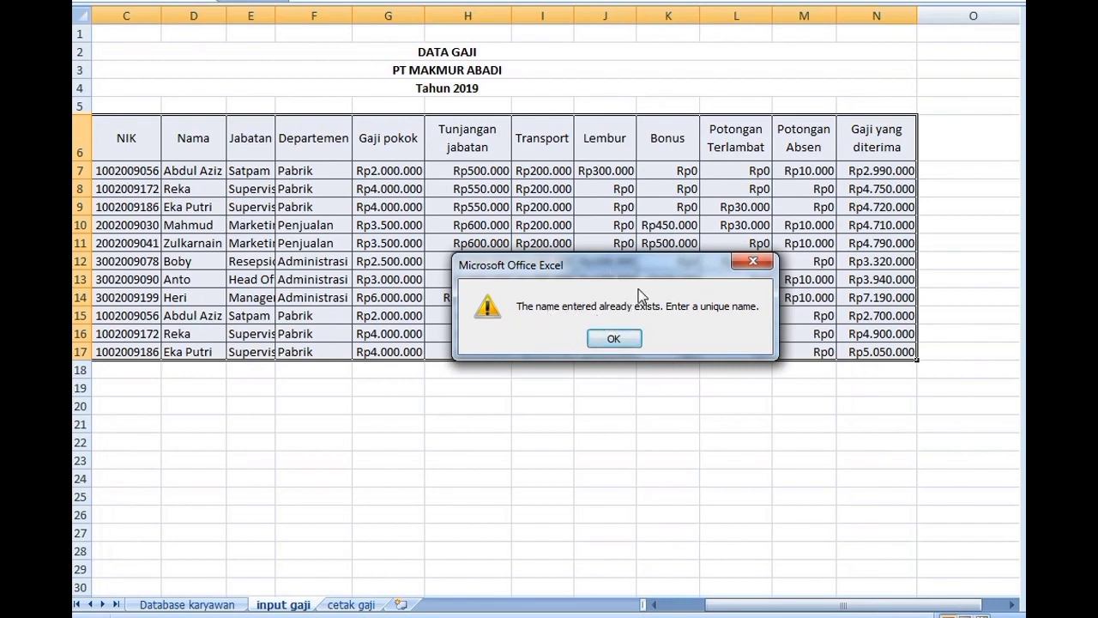
pyautogui.click(615, 340)
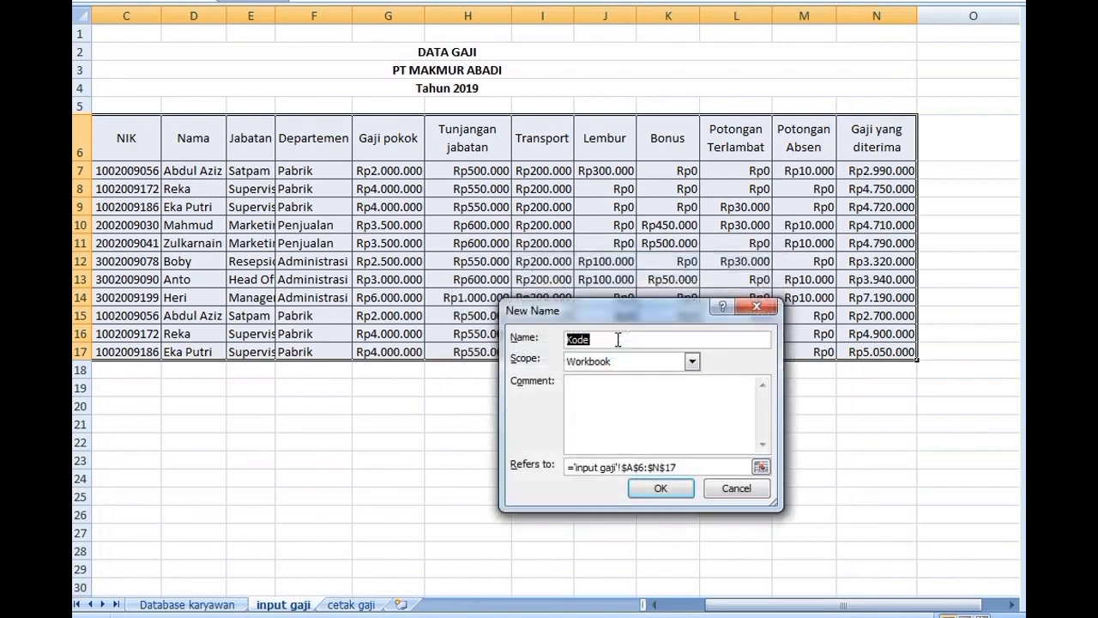
pyautogui.click(737, 488)
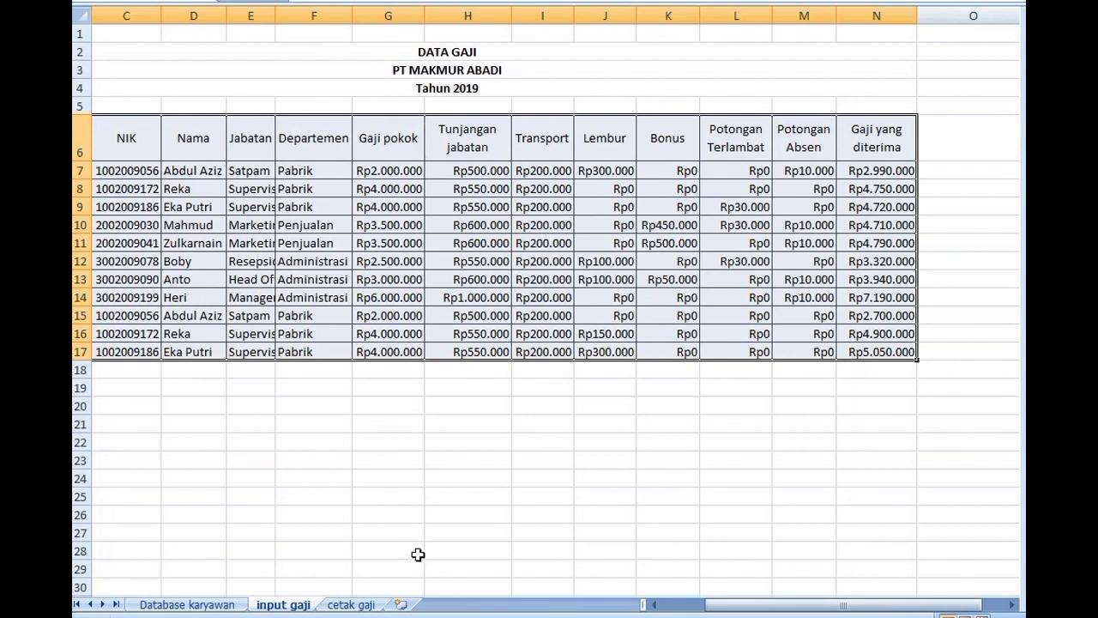
# On the cetak gaji sheet, start a VLOOKUP formula in the Tanggal cell B8 with B2&B3 as the lookup value.
pyautogui.click(351, 604)
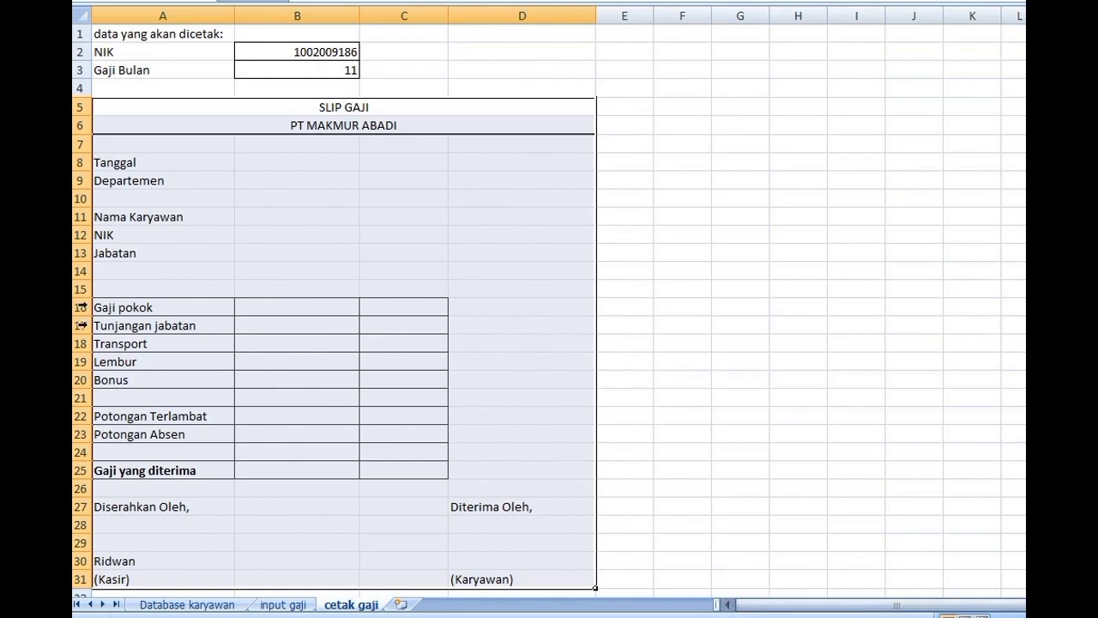
pyautogui.click(247, 161)
pyautogui.write('=vloo')
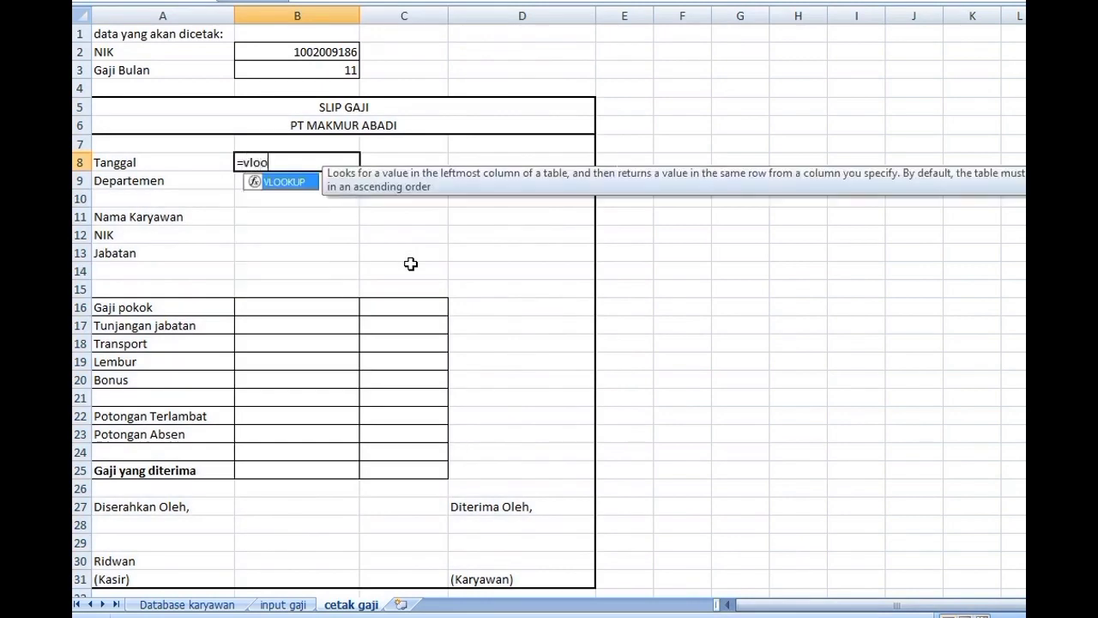
pyautogui.write('kup(')
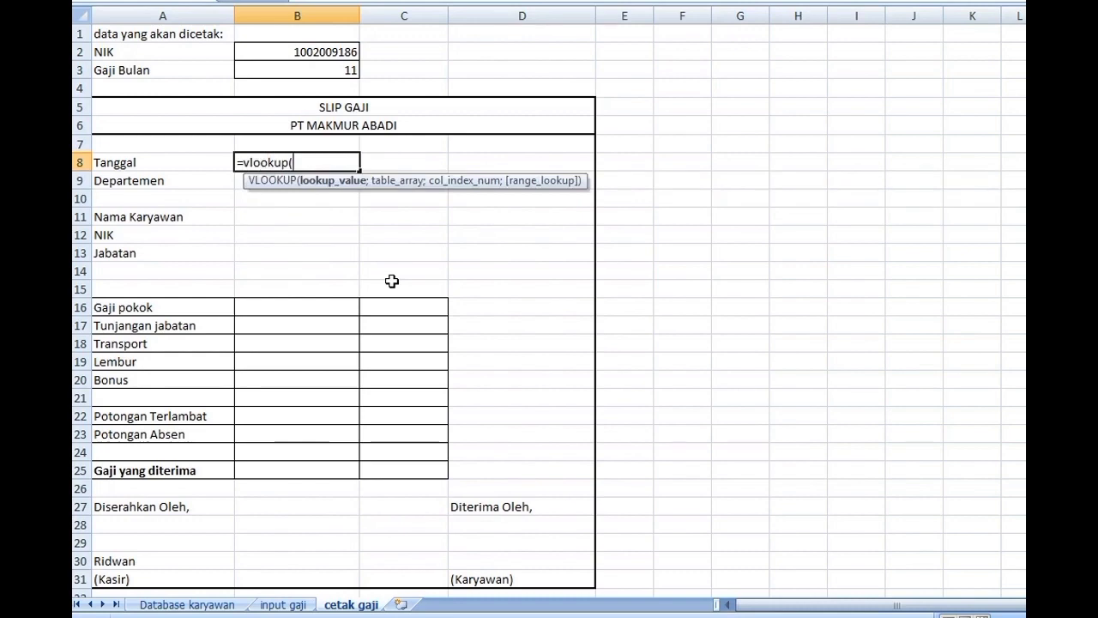
pyautogui.click(283, 50)
pyautogui.write('&')
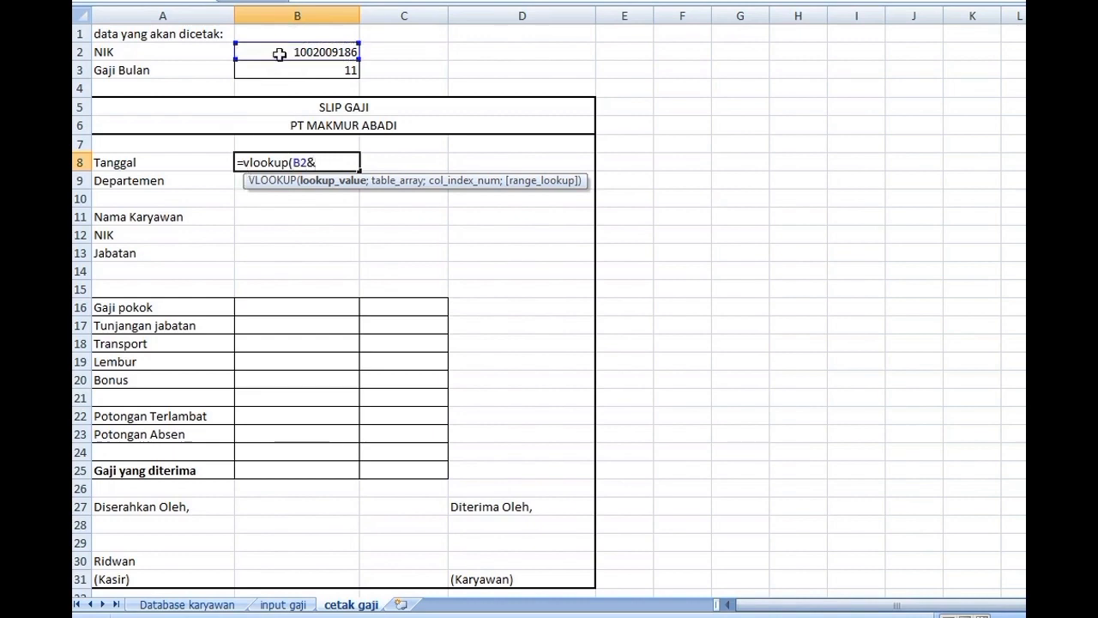
pyautogui.click(281, 72)
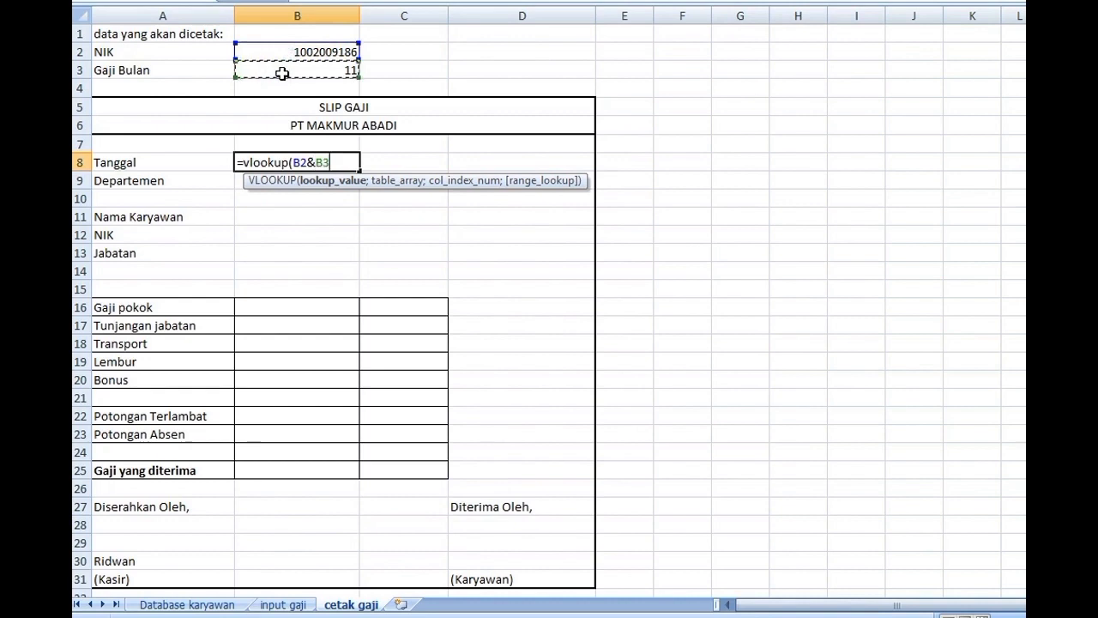
pyautogui.write(';')
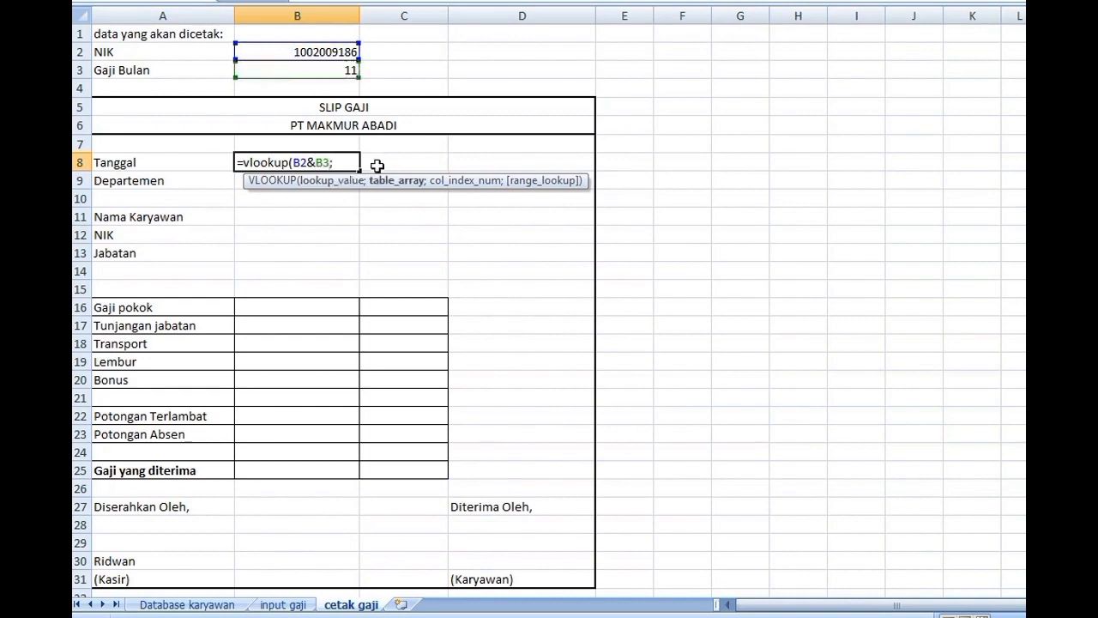
# Add the named range daftar_gaji as the table array of the VLOOKUP formula in B8.
pyautogui.write('daftar')
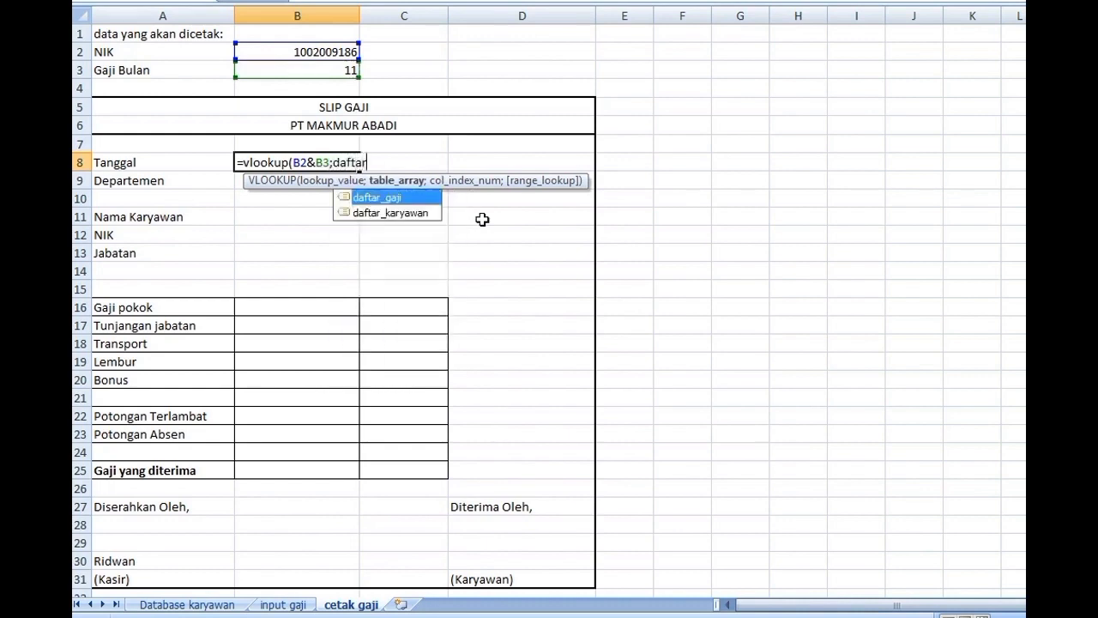
pyautogui.write('_gaji')
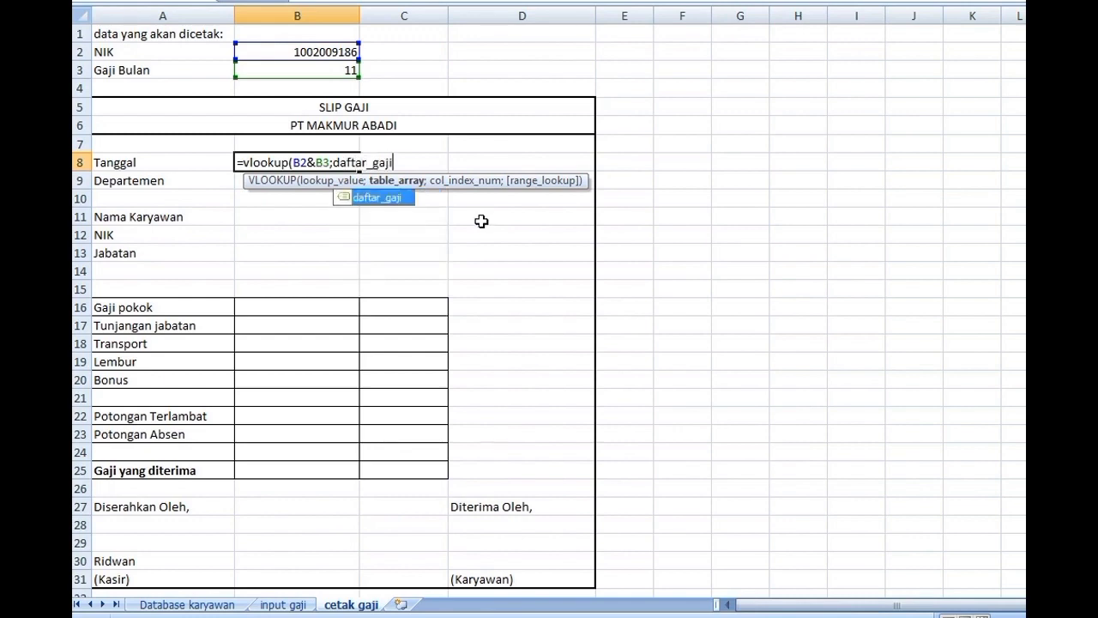
pyautogui.write(')')
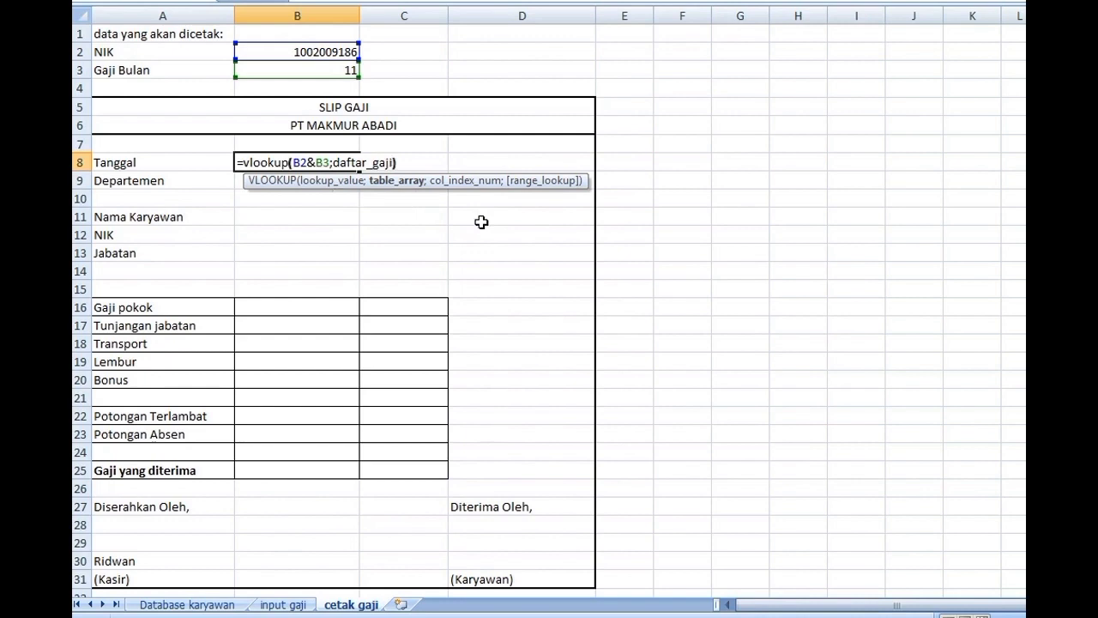
pyautogui.press('BackSpace')
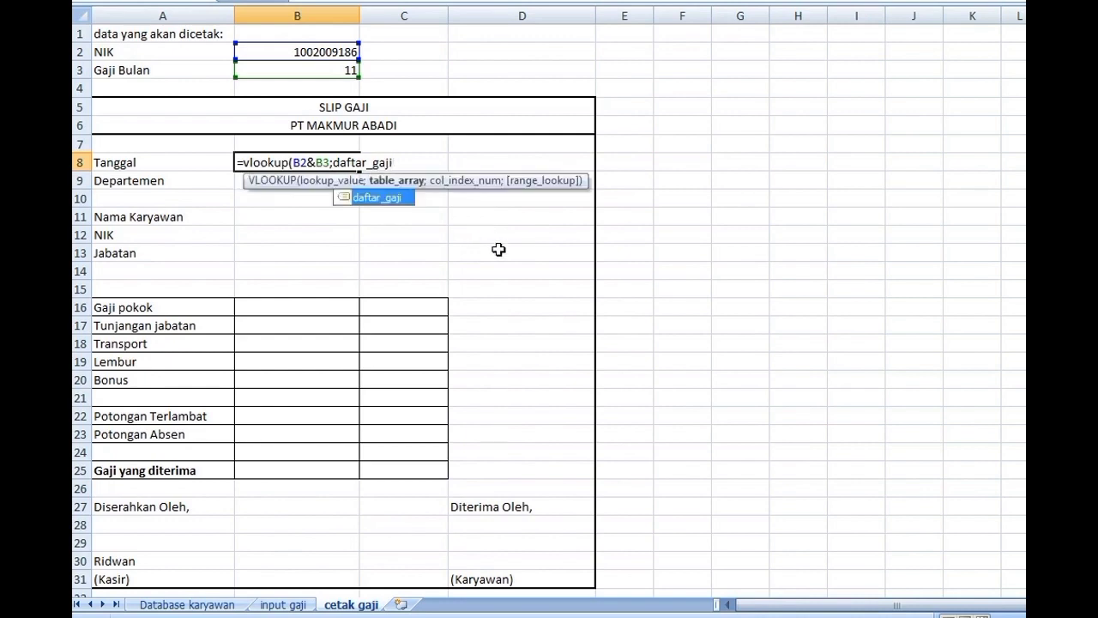
pyautogui.write(';')
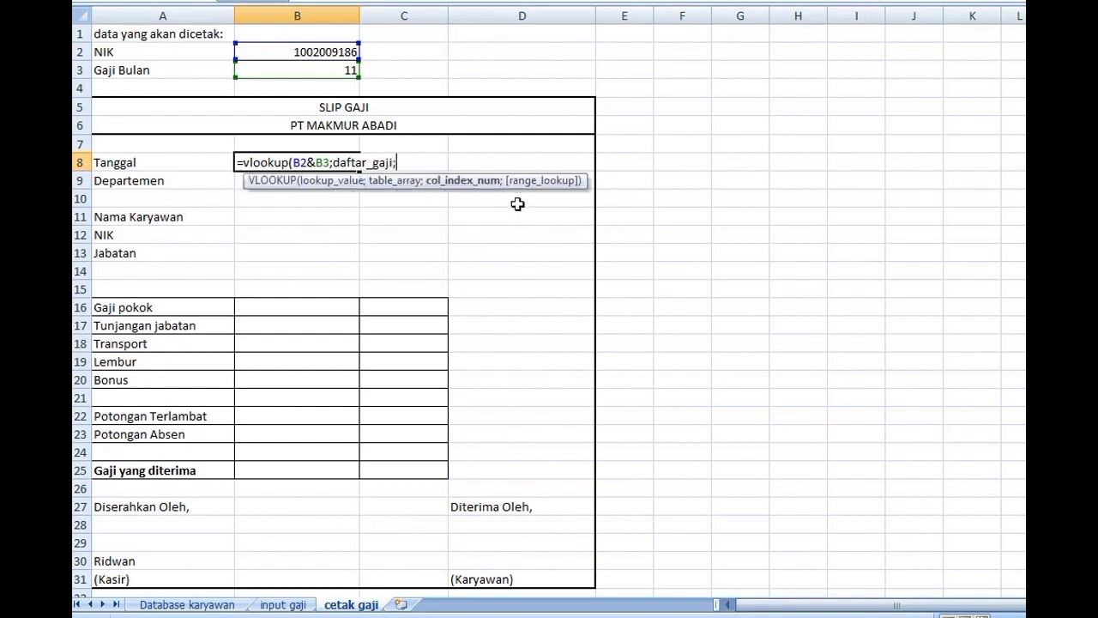
# Check the Tanggal column's position on the input gaji sheet and complete the B8 formula as =vlookup(B2&B3;daftar_gaji;2;false).
pyautogui.click(276, 604)
pyautogui.moveTo(821, 606); pyautogui.dragTo(759, 606)
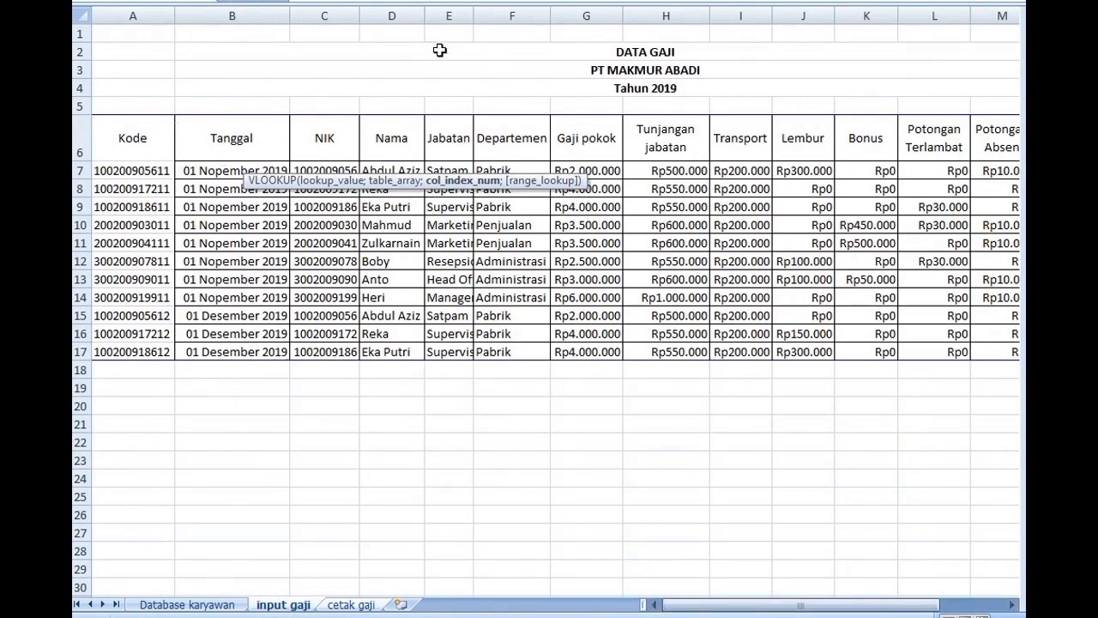
pyautogui.click(369, 606)
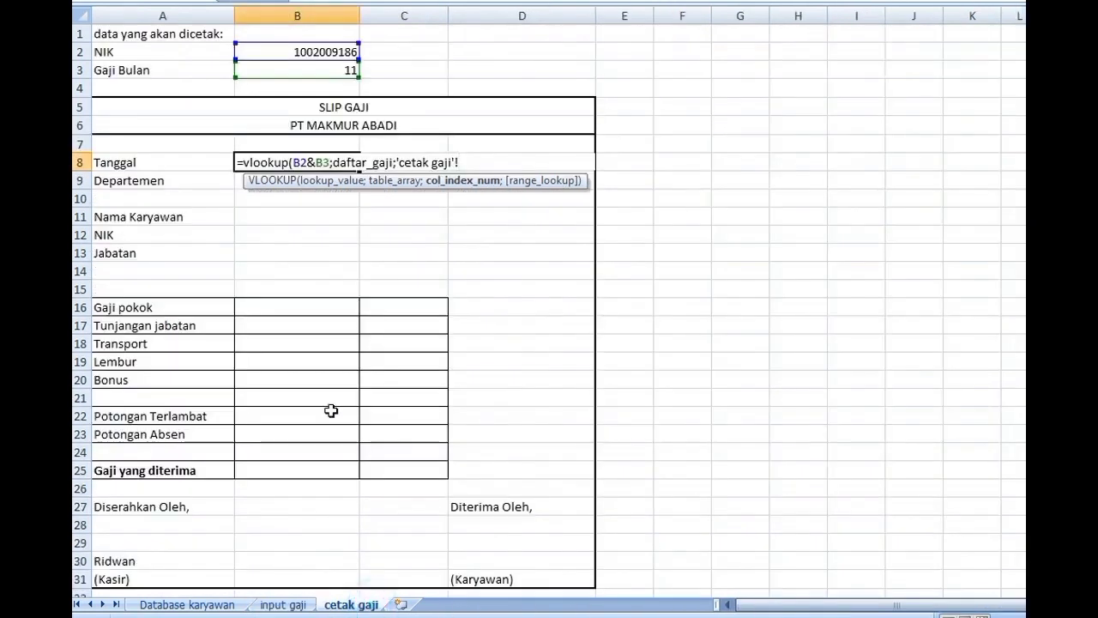
pyautogui.press('BackSpace')
pyautogui.press('BackSpace')
pyautogui.press('BackSpace')
pyautogui.press('BackSpace')
pyautogui.press('BackSpace')
pyautogui.press('BackSpace')
pyautogui.press('BackSpace')
pyautogui.press('BackSpace')
pyautogui.press('BackSpace')
pyautogui.press('BackSpace')
pyautogui.press('BackSpace')
pyautogui.press('BackSpace')
pyautogui.write('2;')
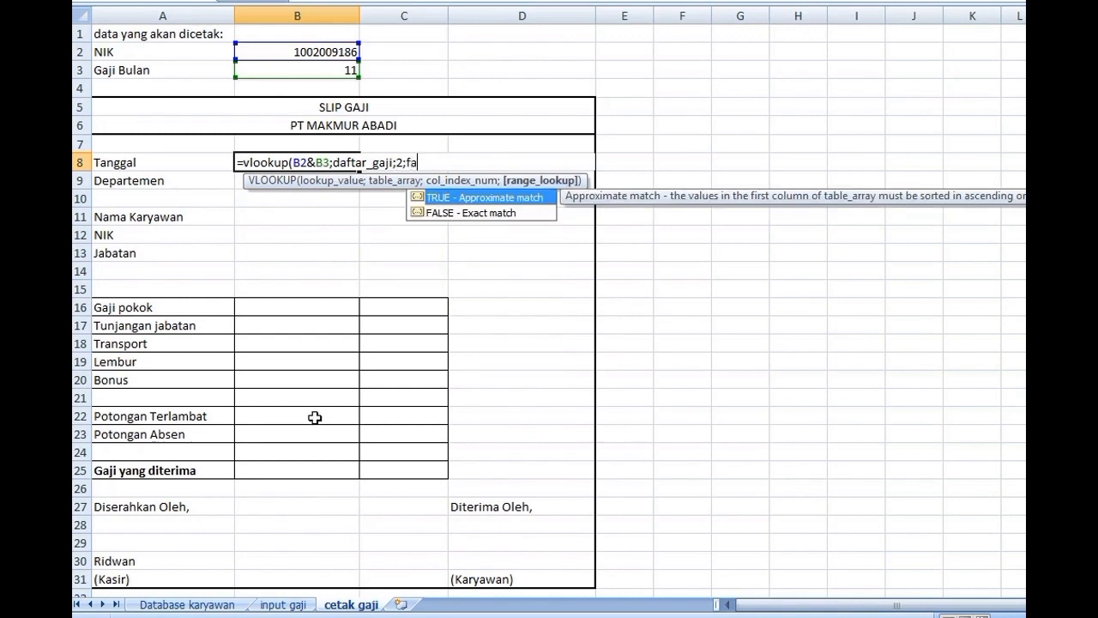
pyautogui.write('false)')
pyautogui.press('Return')
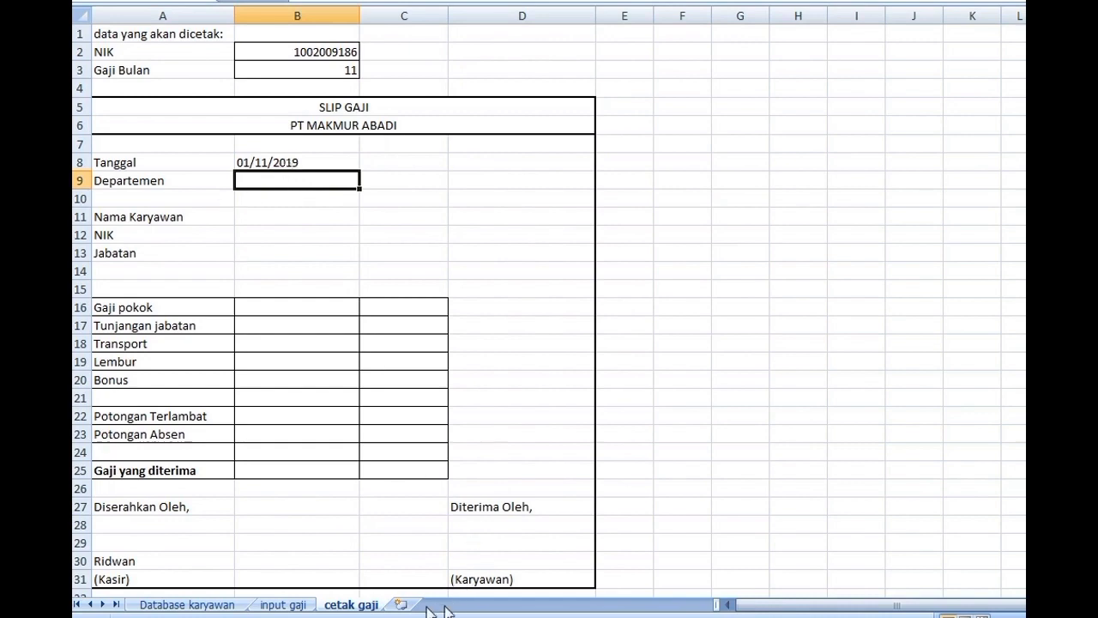
# Count the columns from Kode to Departemen on the input gaji sheet and review the salary table's range starting at A6.
pyautogui.click(283, 604)
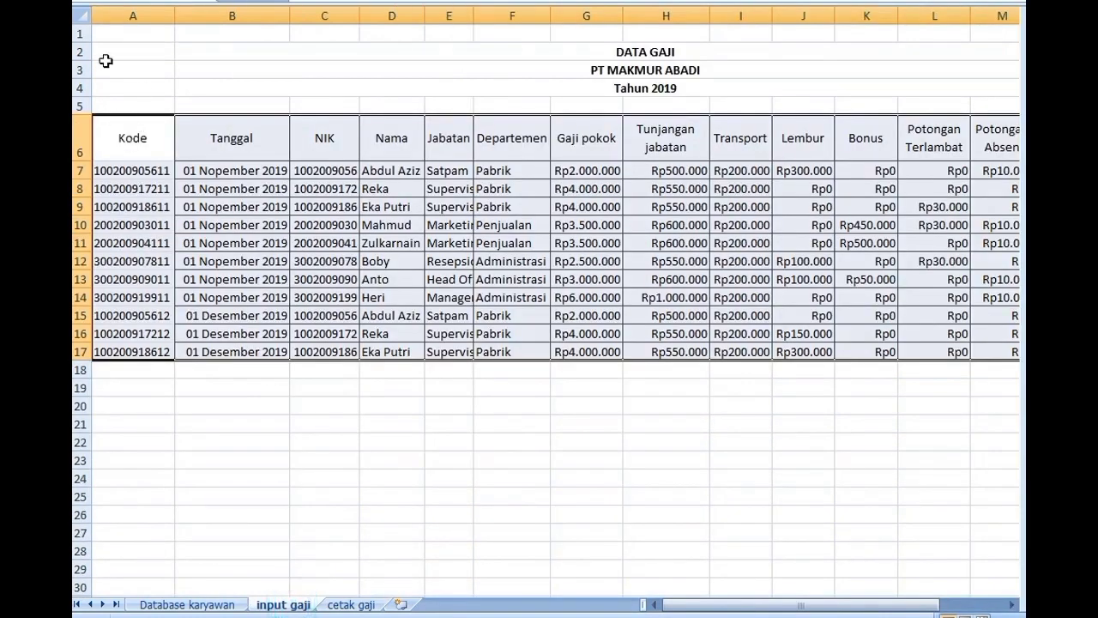
pyautogui.click(129, 16)
pyautogui.click(197, 13)
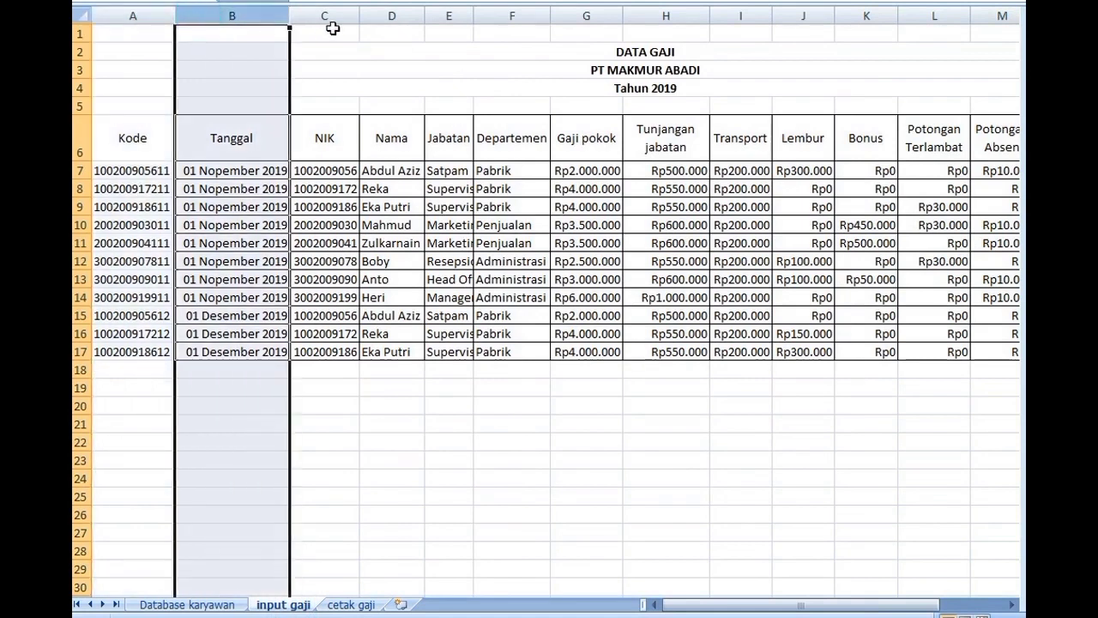
pyautogui.click(332, 31)
pyautogui.click(352, 15)
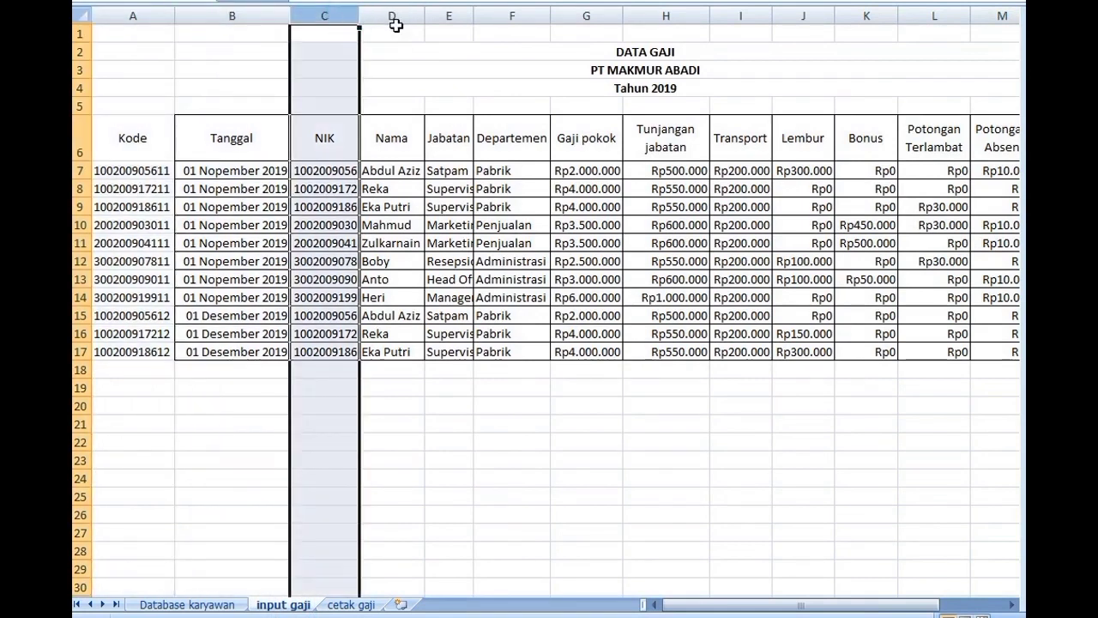
pyautogui.click(388, 31)
pyautogui.click(391, 15)
pyautogui.click(448, 16)
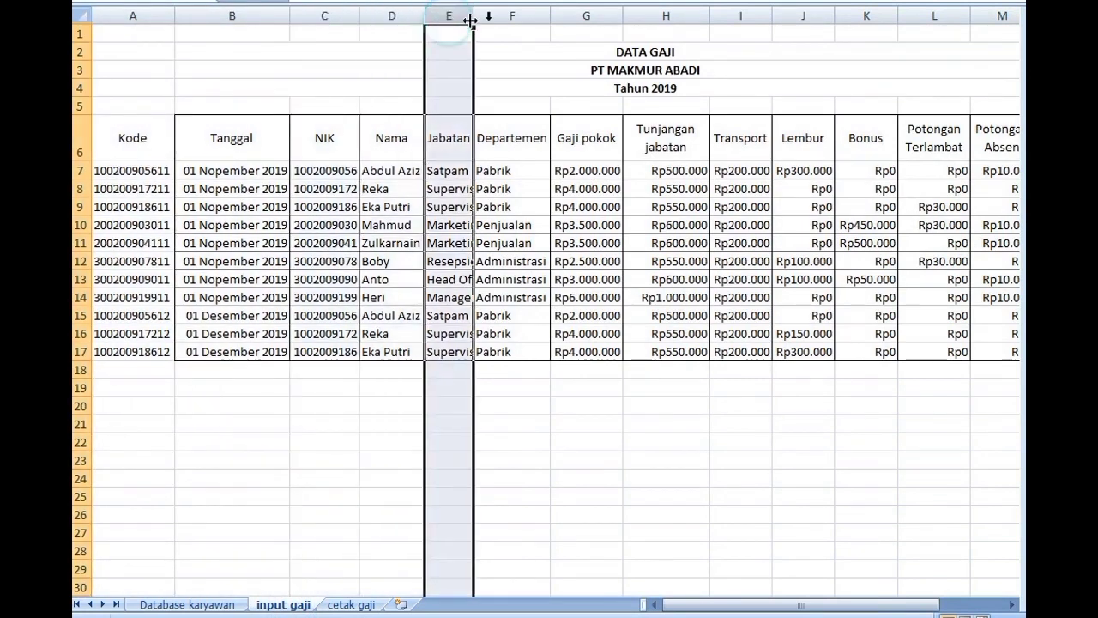
pyautogui.click(512, 16)
pyautogui.click(347, 605)
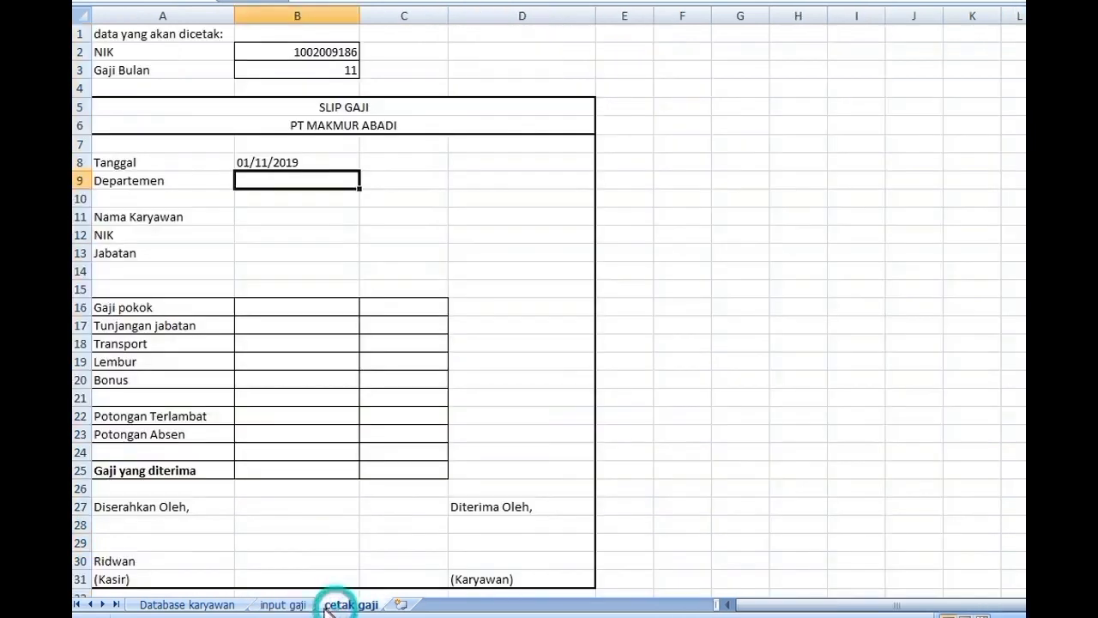
pyautogui.click(296, 606)
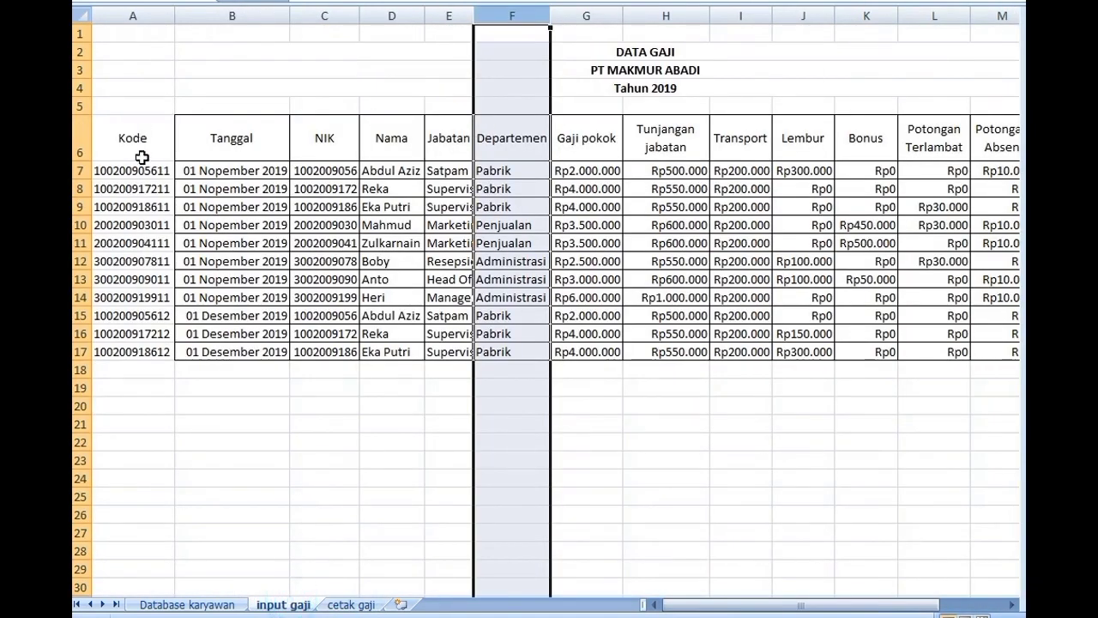
pyautogui.moveTo(137, 148); pyautogui.dragTo(987, 350)
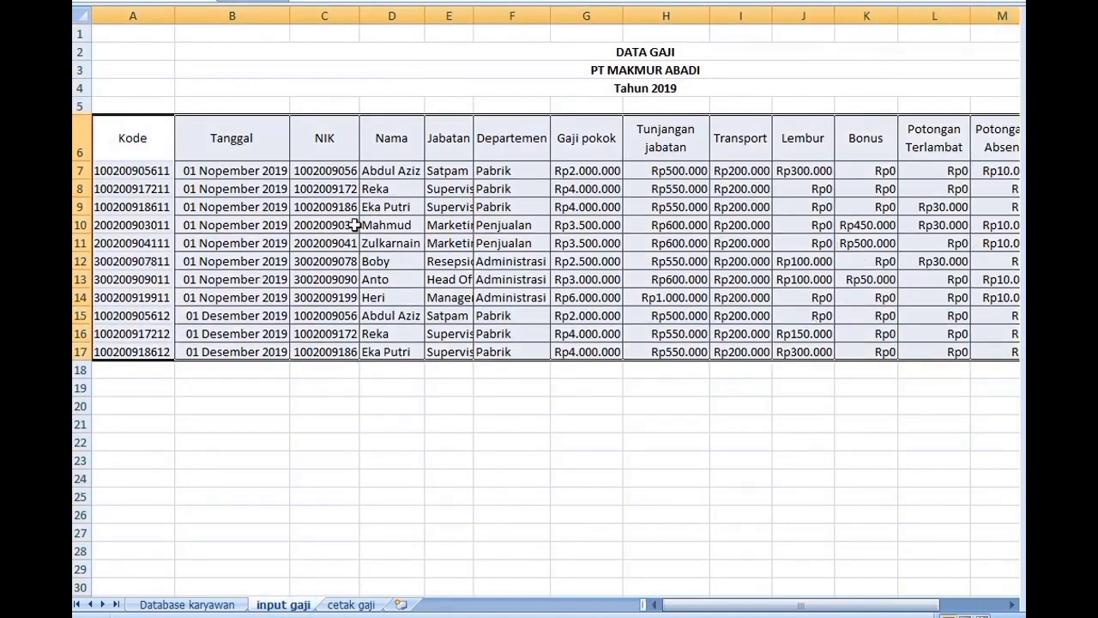
# On the cetak gaji sheet, copy the VLOOKUP formula text from the Tanggal cell B8, excluding the equals sign.
pyautogui.click(367, 607)
pyautogui.click(254, 166)
pyautogui.doubleClick(243, 162)
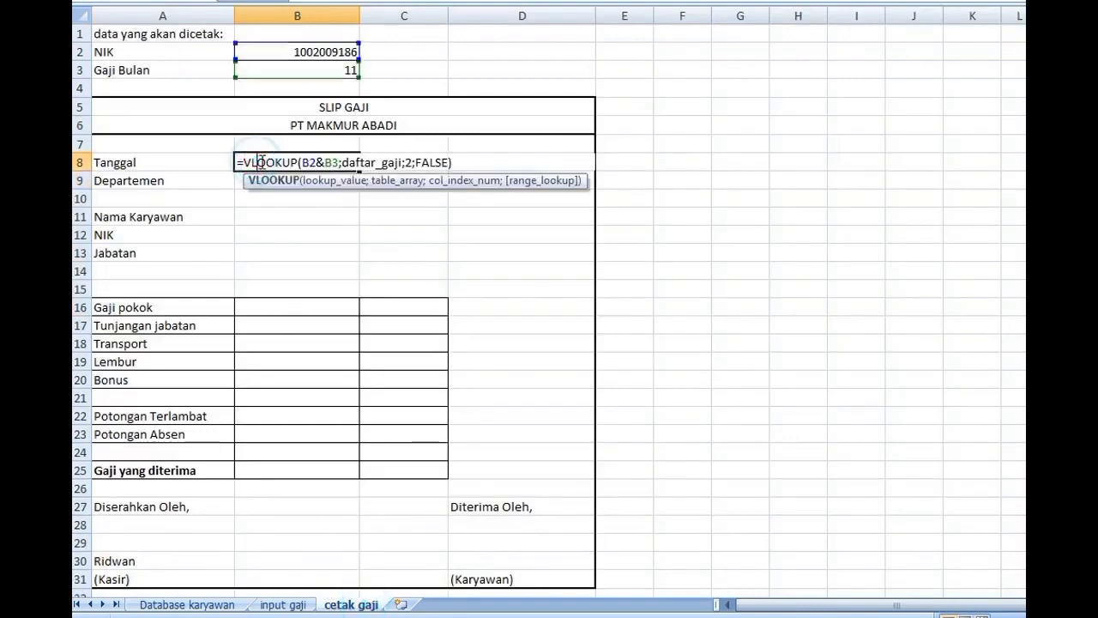
pyautogui.click(244, 161)
pyautogui.moveTo(238, 162); pyautogui.dragTo(475, 170)
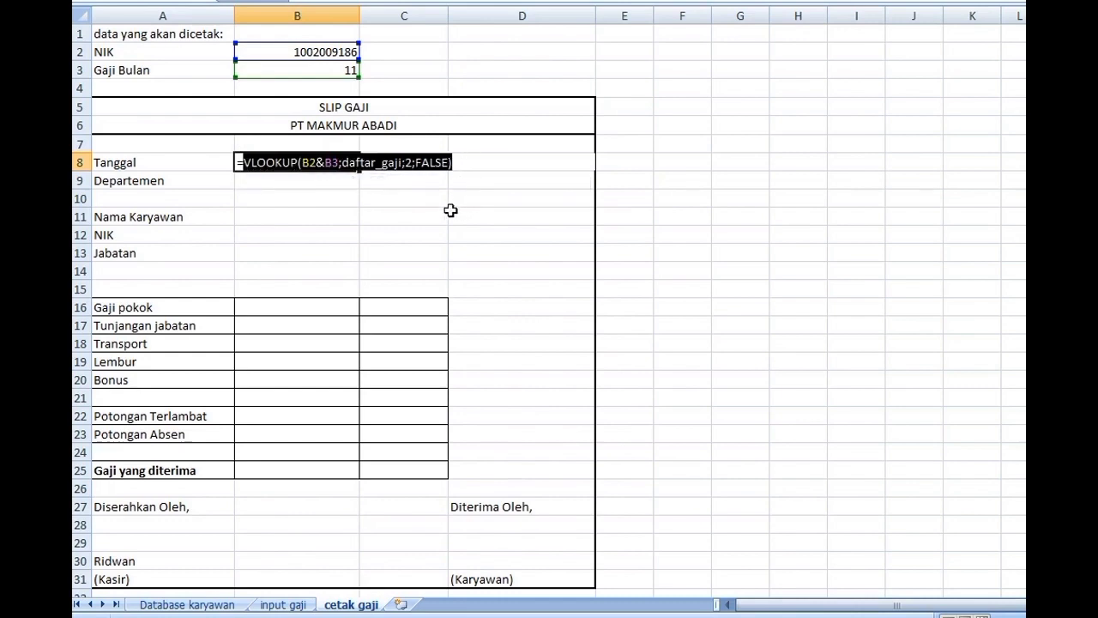
pyautogui.rightClick(309, 164)
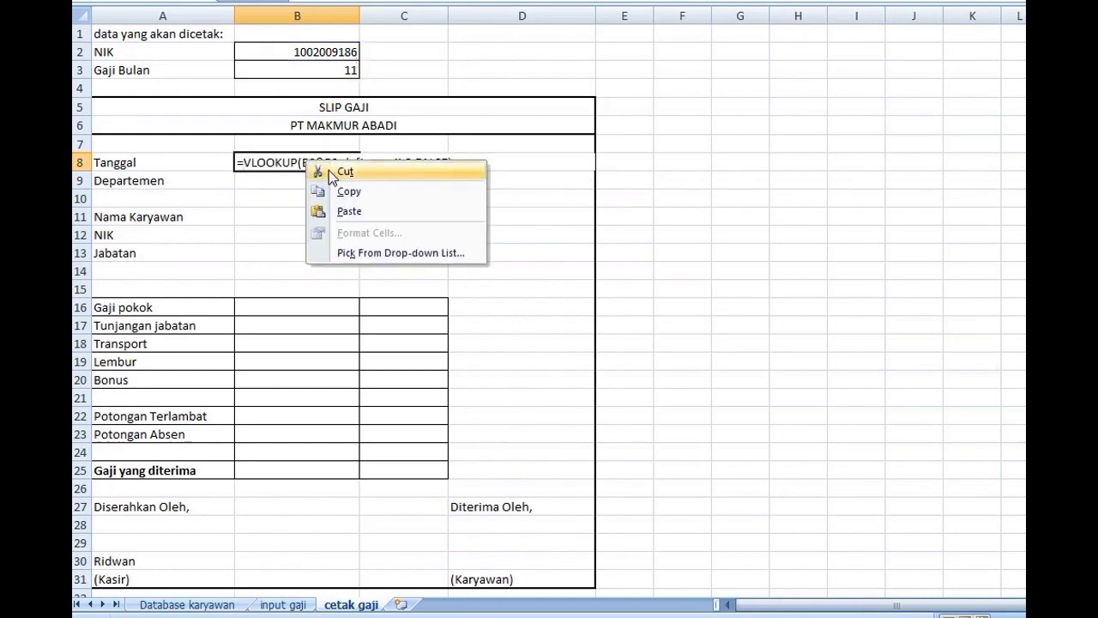
pyautogui.click(335, 189)
pyautogui.press('Return')
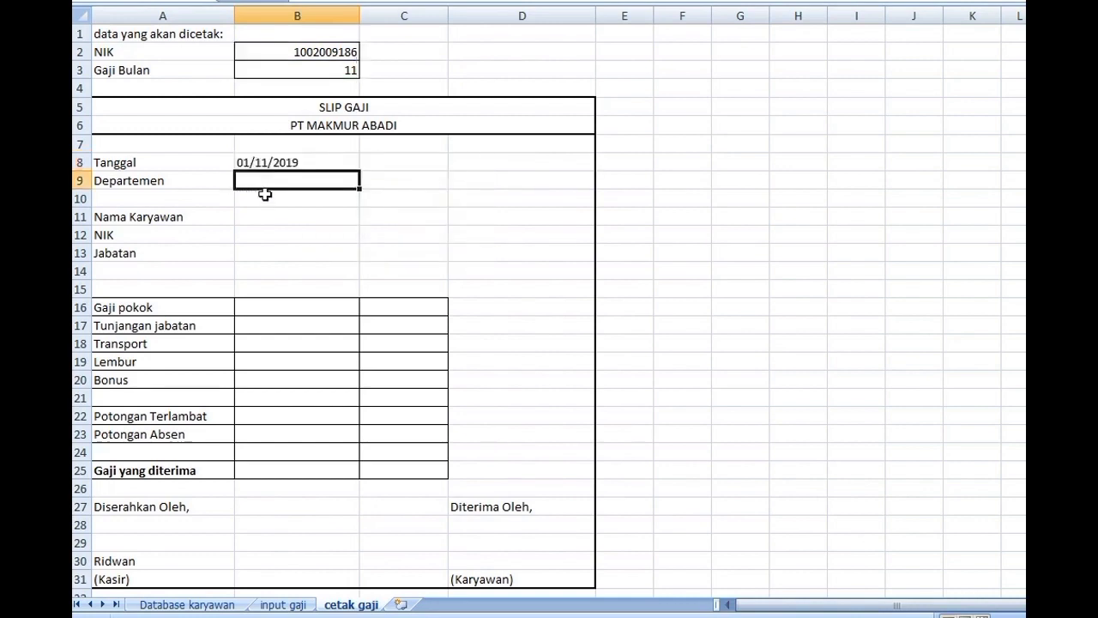
# Paste the formula text into the Departemen cell B9 and complete it as =VLOOKUP(B2&B3;daftar_gaji;6;FALSE).
pyautogui.rightClick(277, 178)
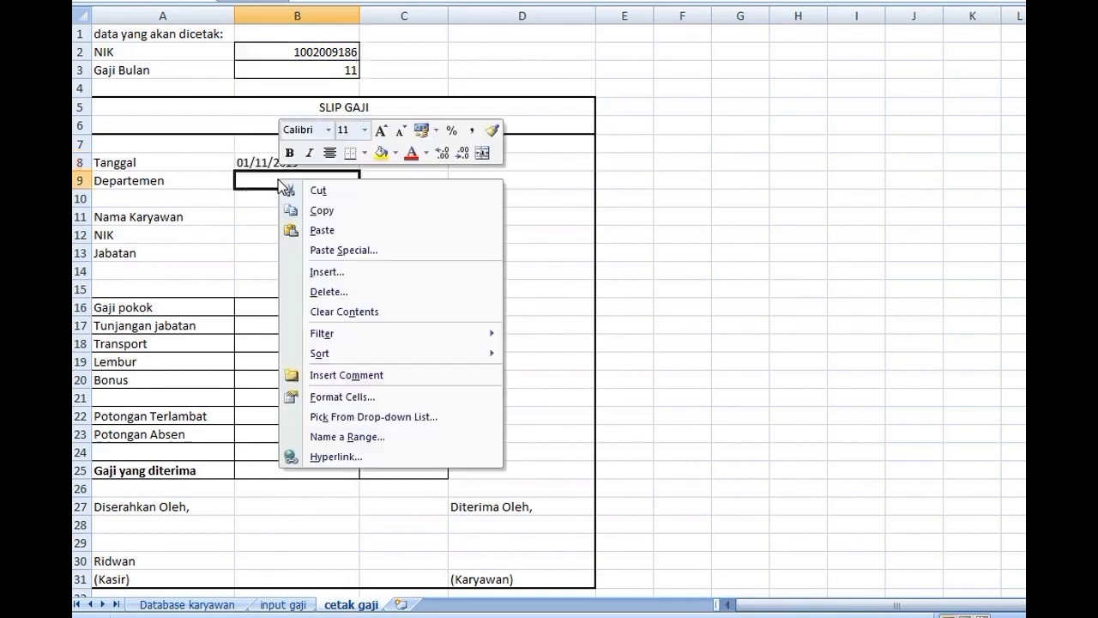
pyautogui.click(296, 231)
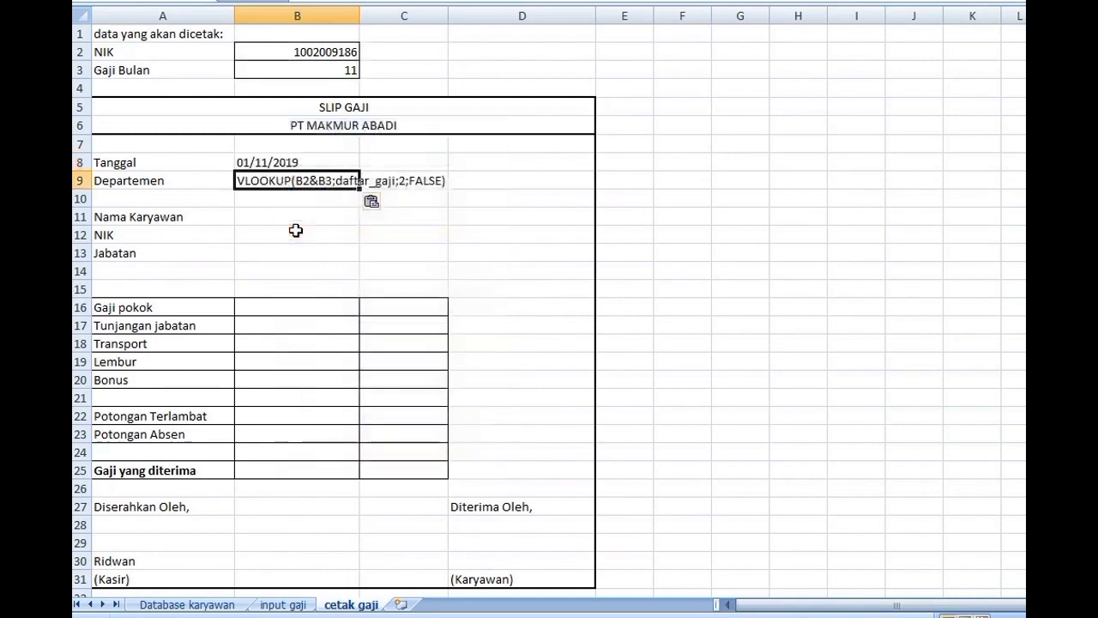
pyautogui.doubleClick(250, 180)
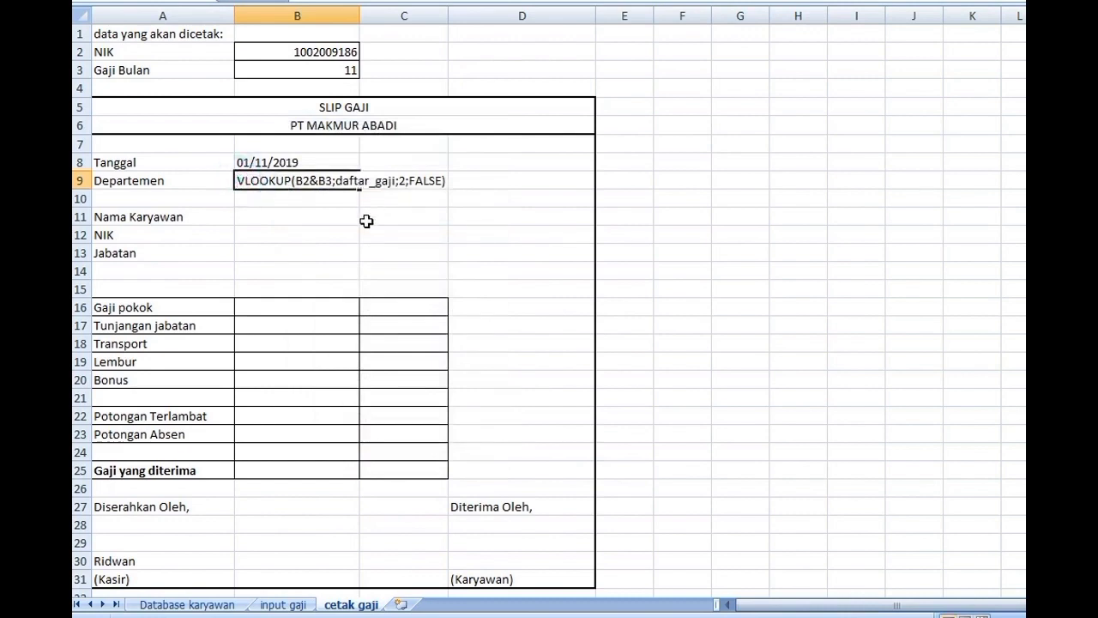
pyautogui.write('=')
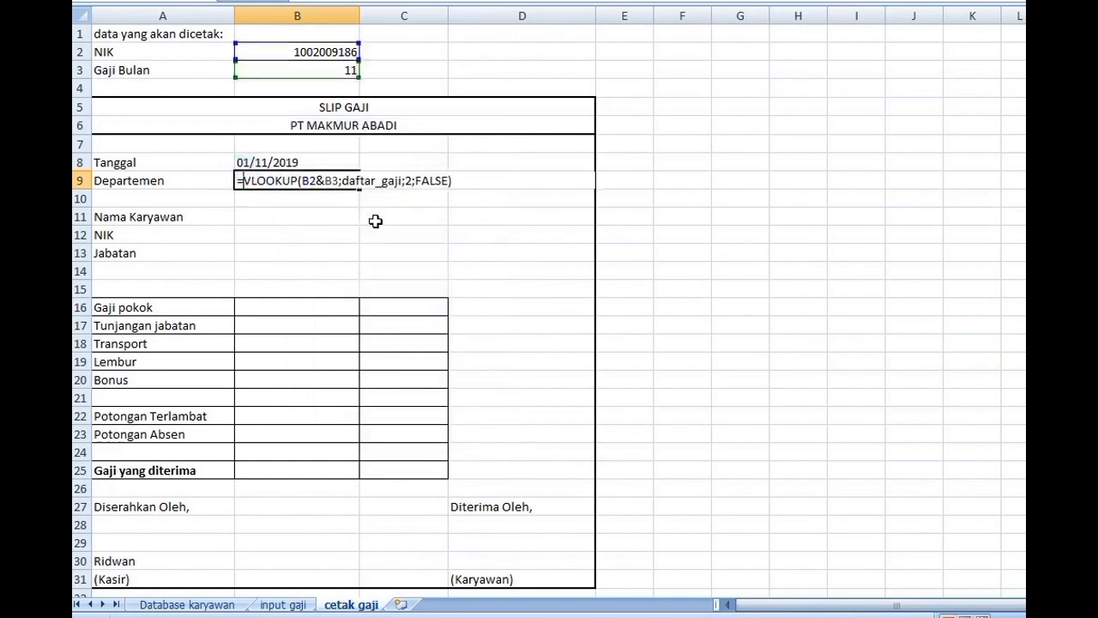
pyautogui.click(409, 180)
pyautogui.press('BackSpace')
pyautogui.write('6')
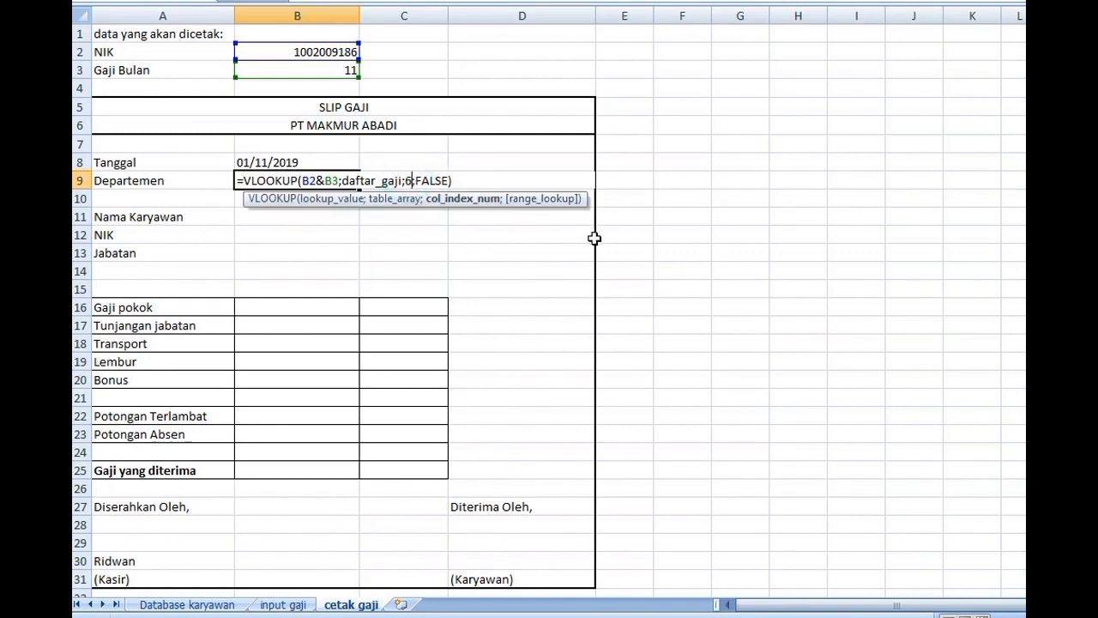
pyautogui.press('Return')
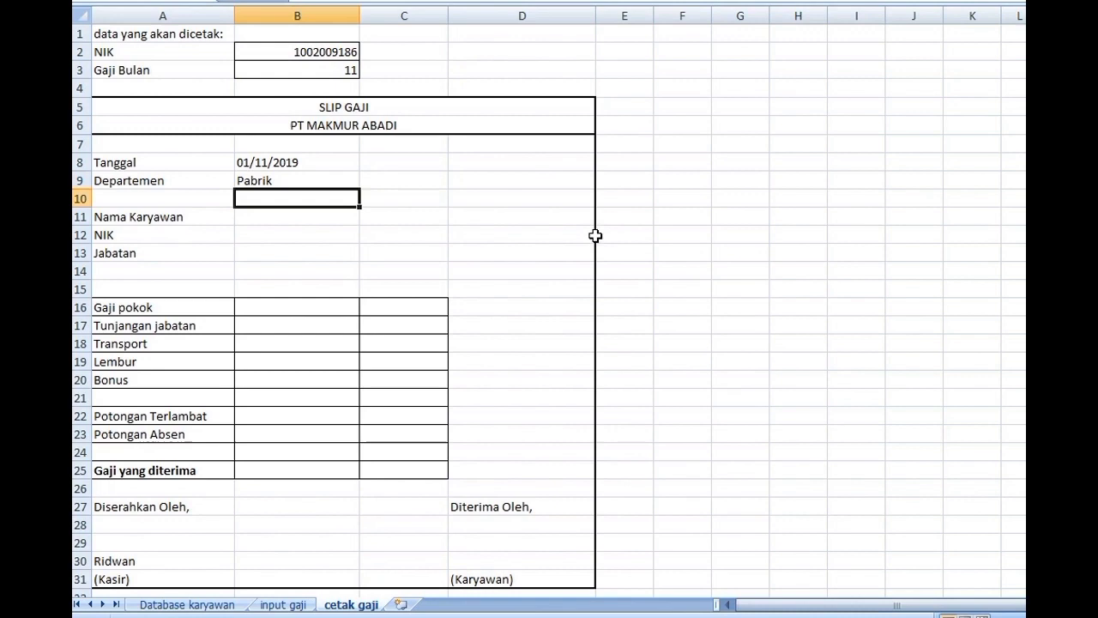
# Copy the Departemen formula text from B9 into the Nama Karyawan cell B11 and complete it as =VLOOKUP(B2&B3;daftar_gaji;4;FALSE).
pyautogui.click(295, 181)
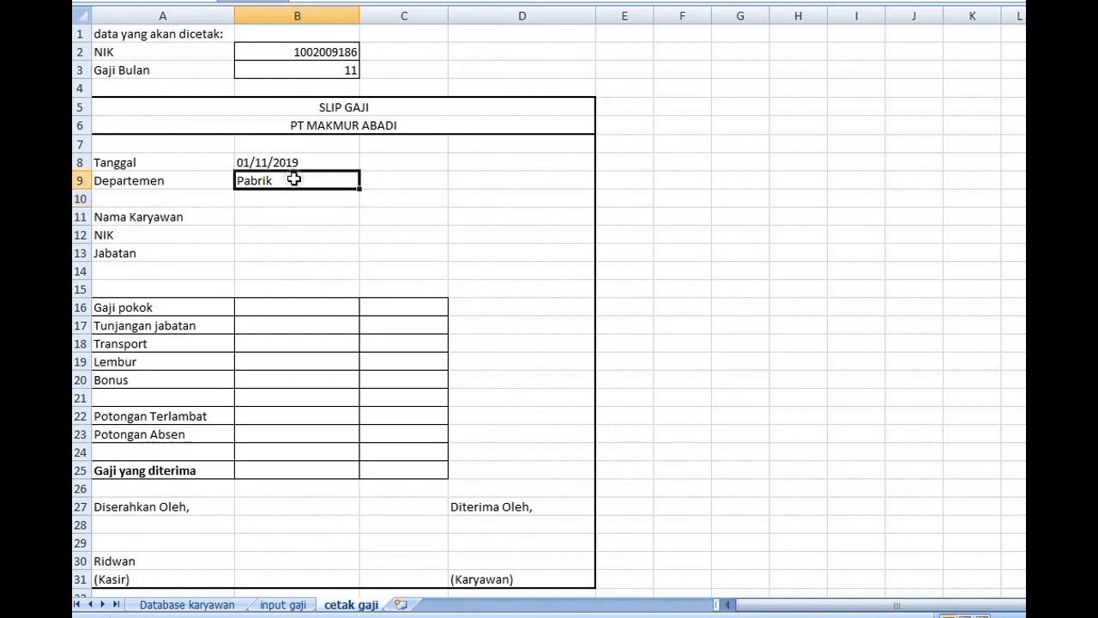
pyautogui.doubleClick(292, 181)
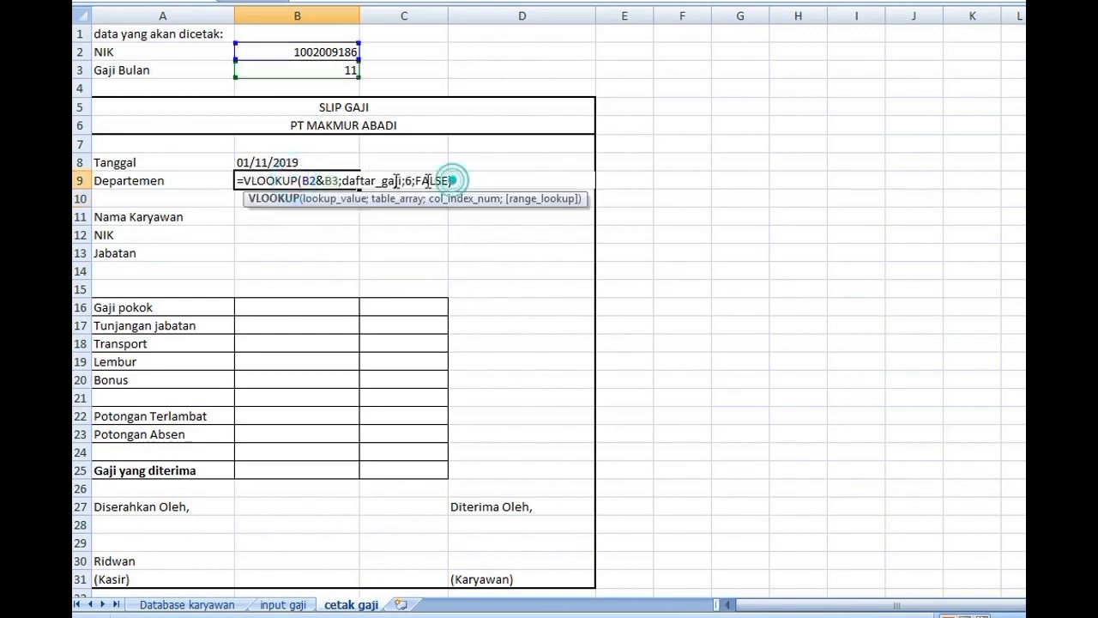
pyautogui.moveTo(450, 180); pyautogui.dragTo(247, 182)
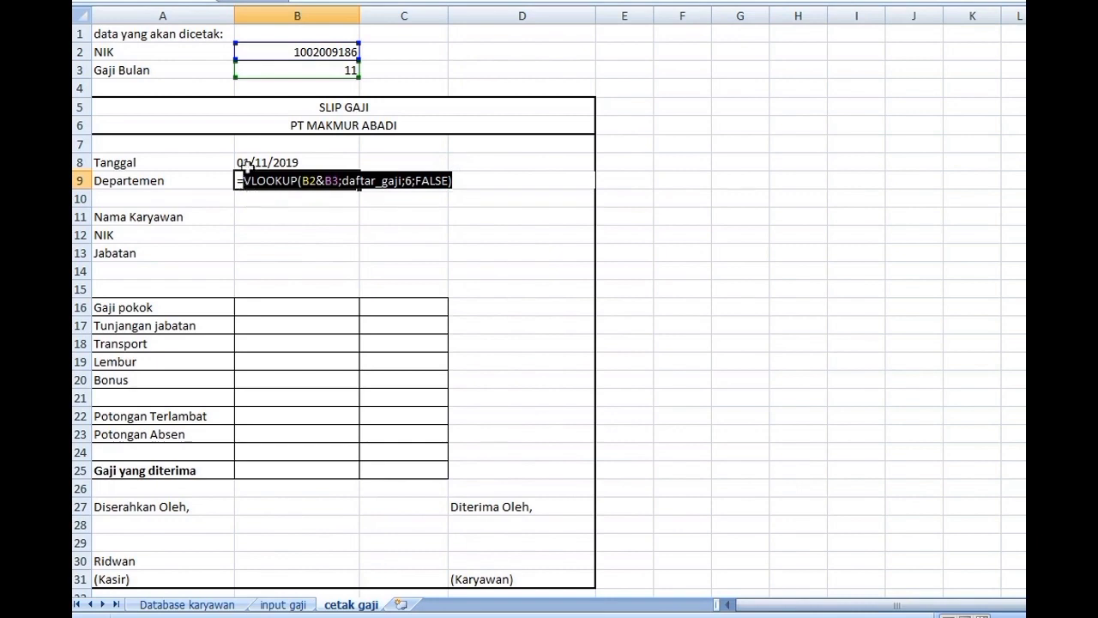
pyautogui.press('Return')
pyautogui.click(265, 218)
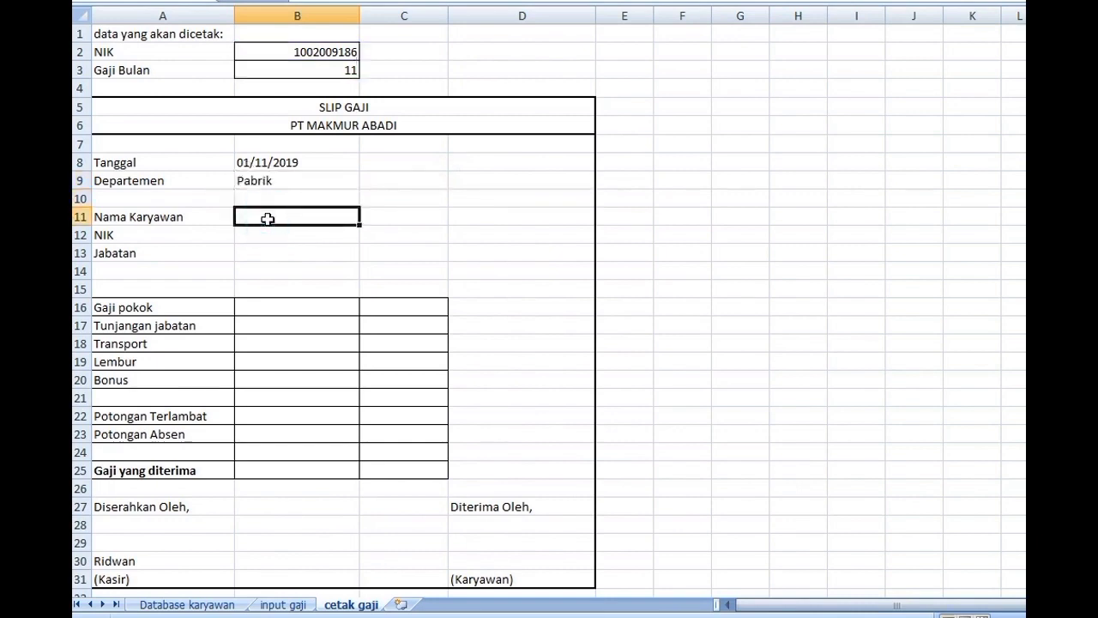
pyautogui.hotkey('ctrl', 'v')
pyautogui.doubleClick(241, 216)
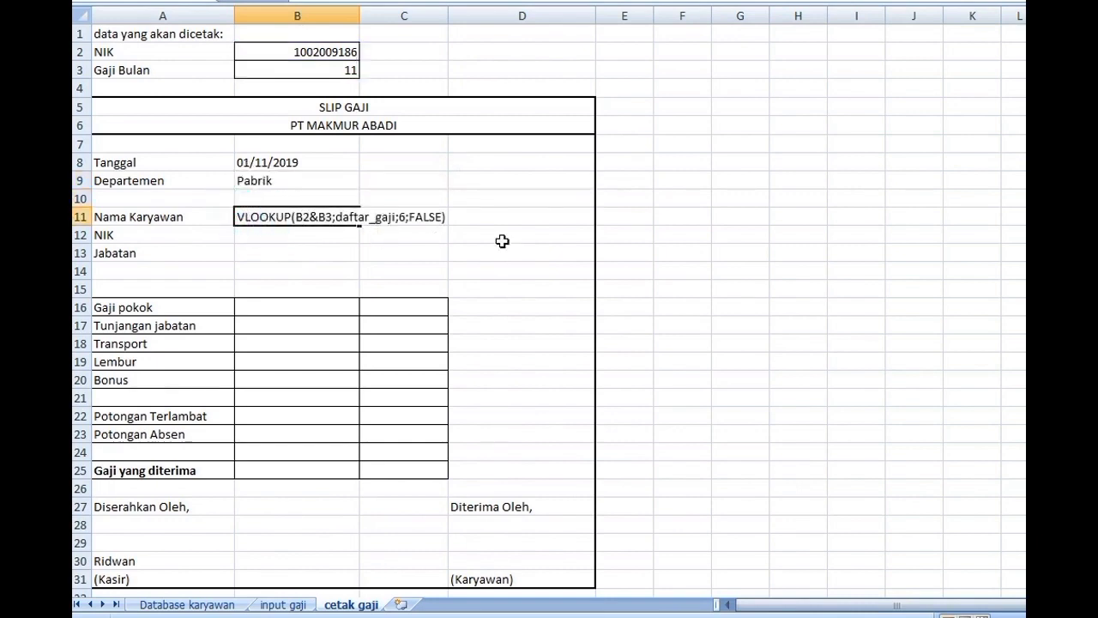
pyautogui.click(408, 216)
pyautogui.press('BackSpace')
pyautogui.write('4')
pyautogui.press('Return')
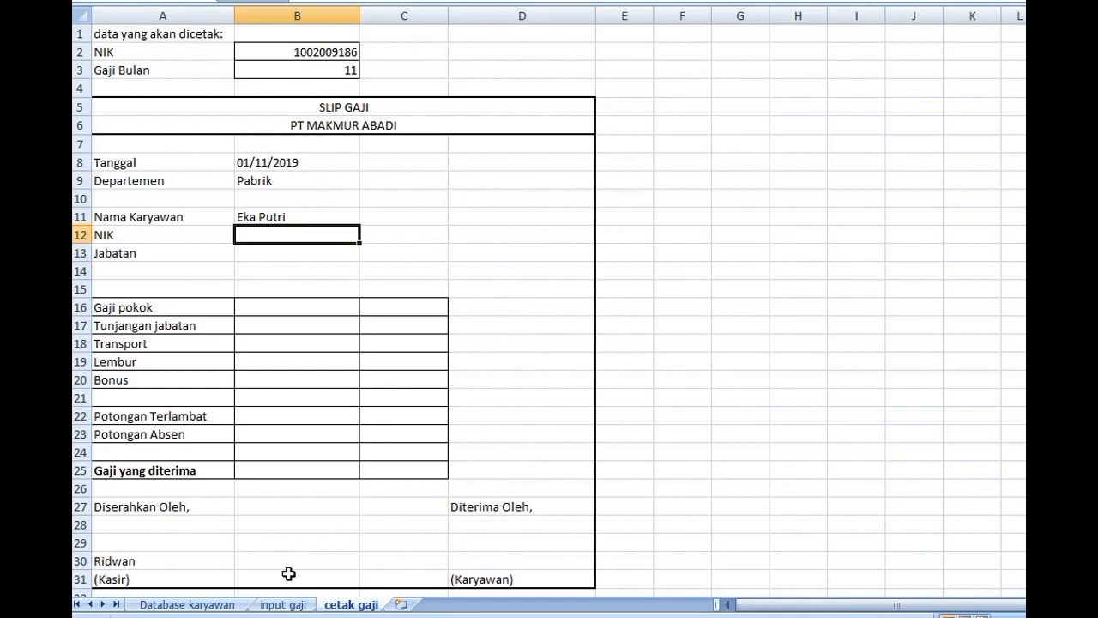
# Count the columns on the input gaji sheet from Kode to Departemen, and recount from Kode to the NIK column.
pyautogui.click(283, 605)
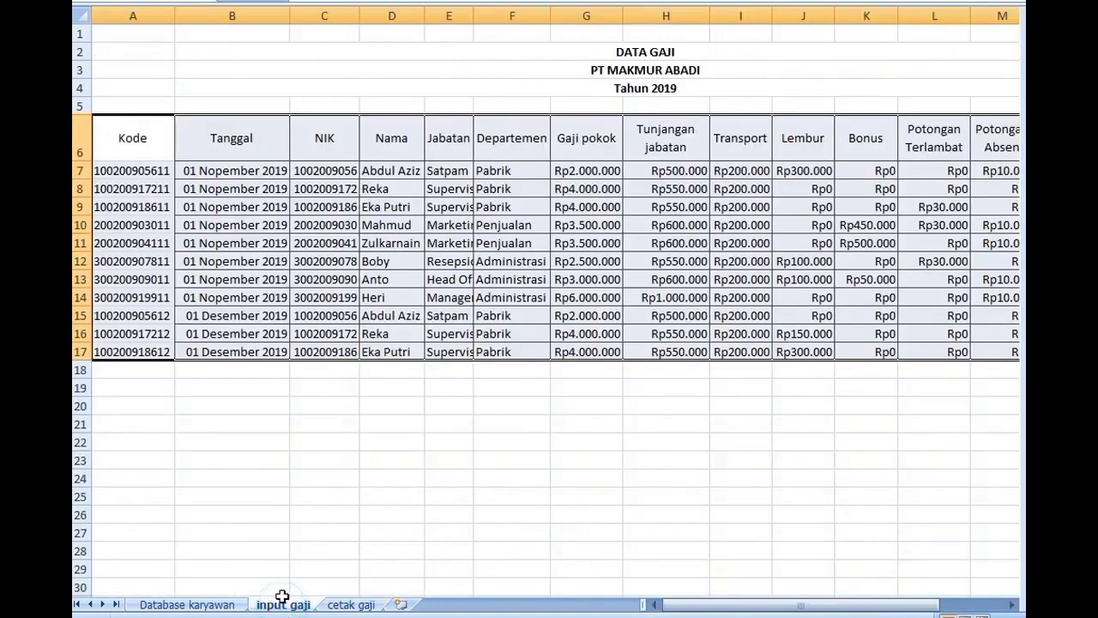
pyautogui.moveTo(133, 126); pyautogui.dragTo(133, 352)
pyautogui.moveTo(245, 129); pyautogui.dragTo(245, 351)
pyautogui.moveTo(342, 131); pyautogui.dragTo(346, 346)
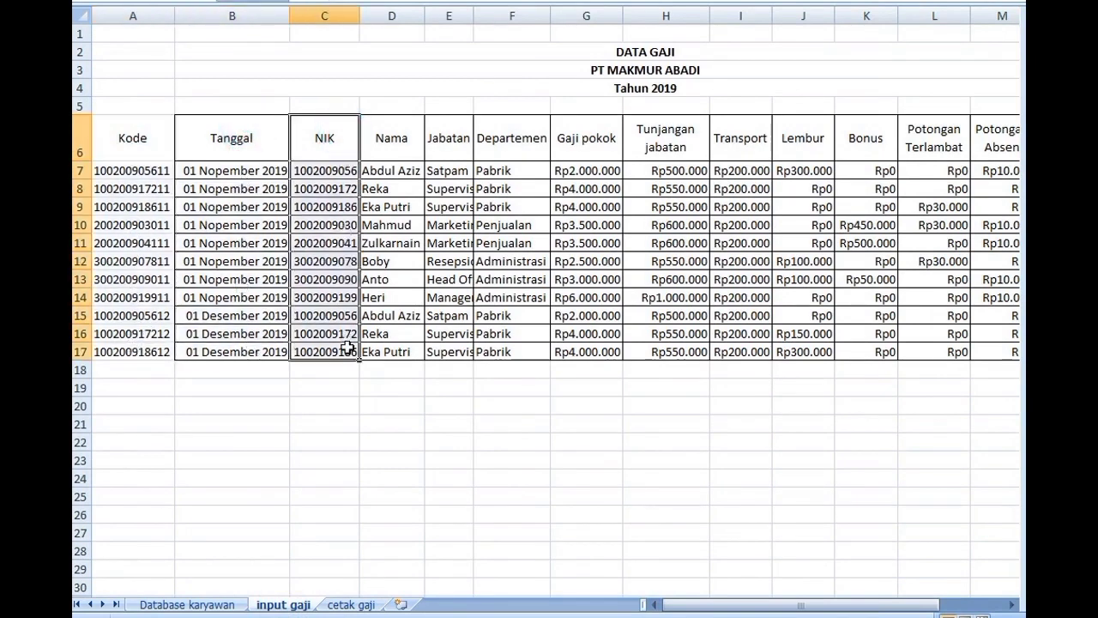
pyautogui.moveTo(400, 139); pyautogui.dragTo(399, 346)
pyautogui.moveTo(454, 140); pyautogui.dragTo(448, 348)
pyautogui.moveTo(511, 139); pyautogui.dragTo(500, 355)
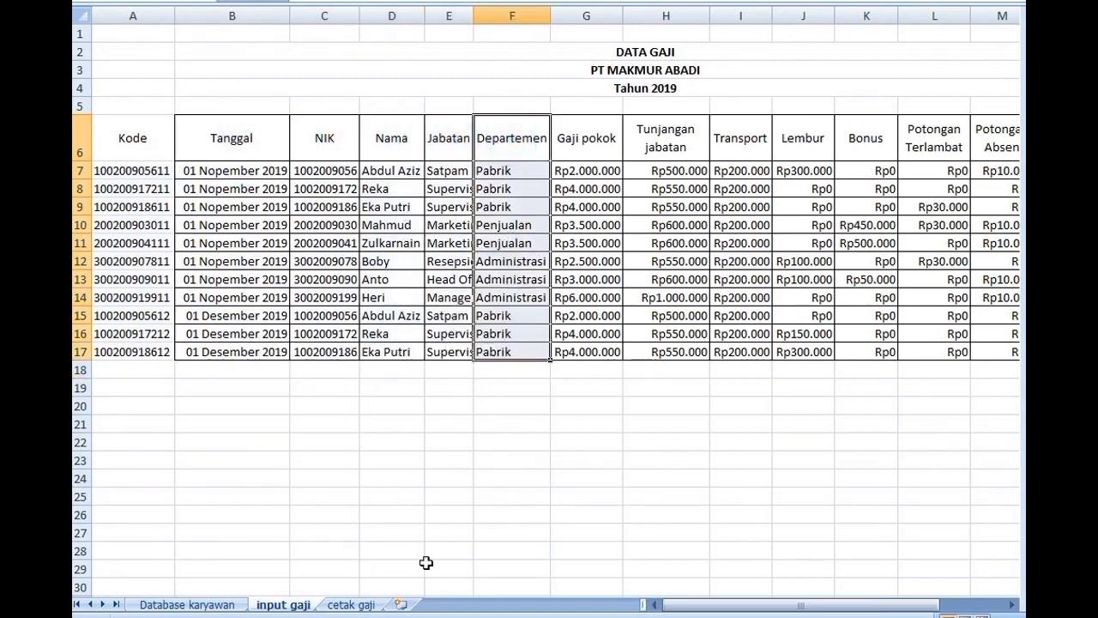
pyautogui.click(362, 606)
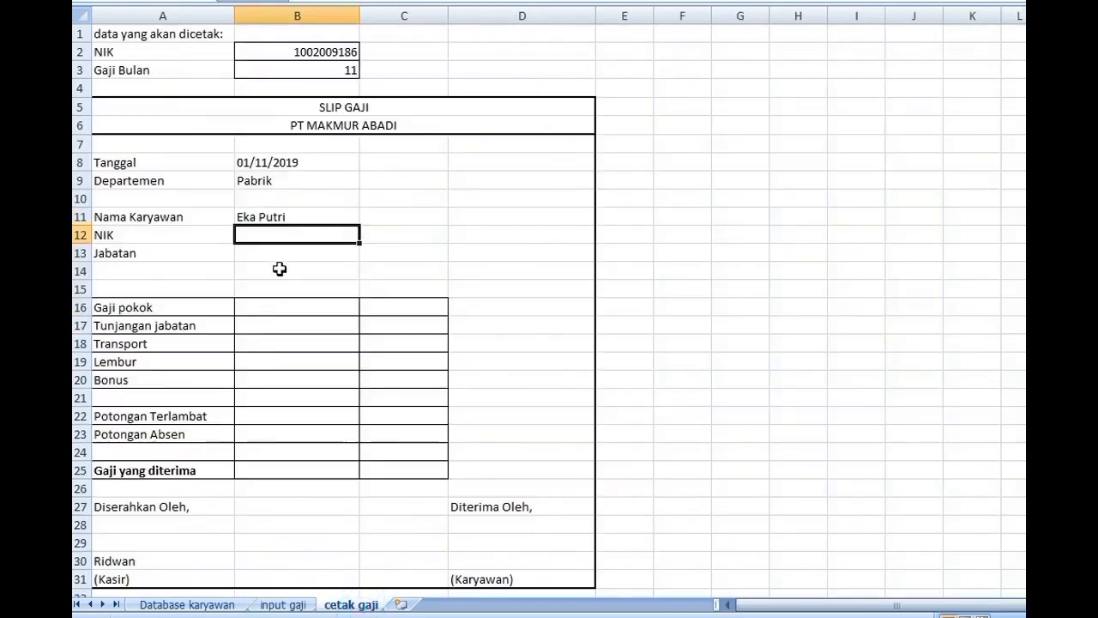
pyautogui.click(283, 605)
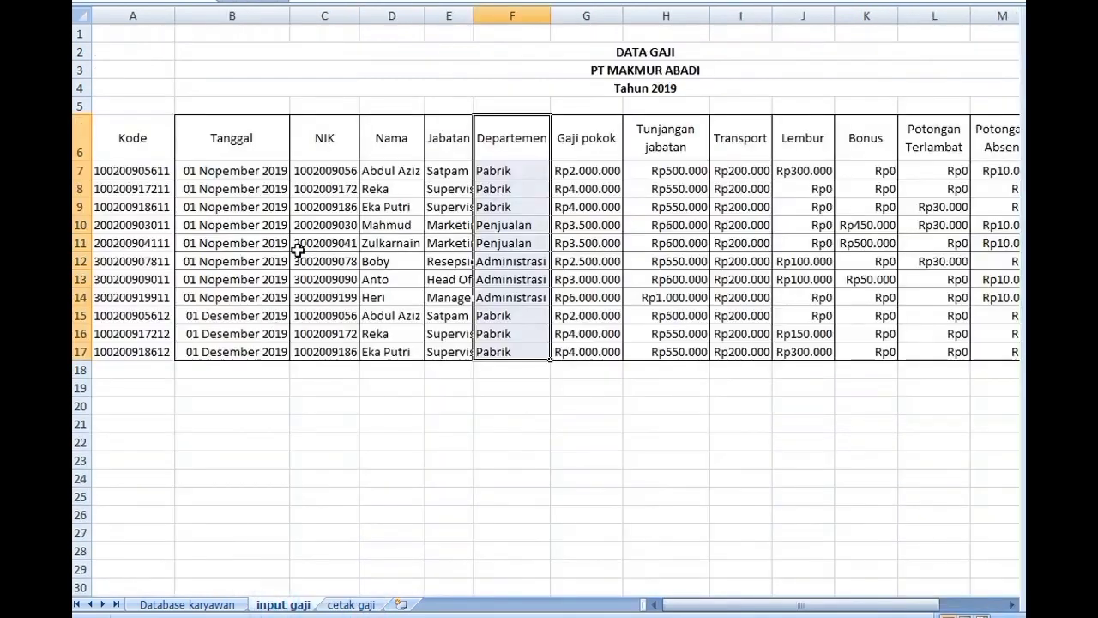
pyautogui.moveTo(131, 137); pyautogui.dragTo(134, 296)
pyautogui.moveTo(228, 137); pyautogui.dragTo(227, 260)
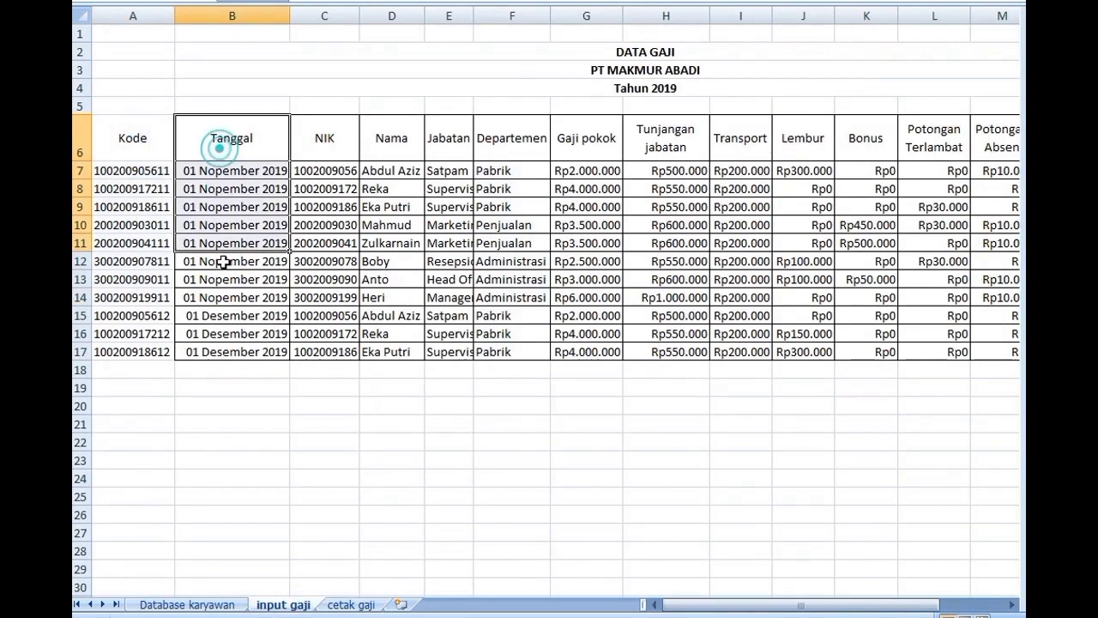
pyautogui.moveTo(343, 141); pyautogui.dragTo(345, 266)
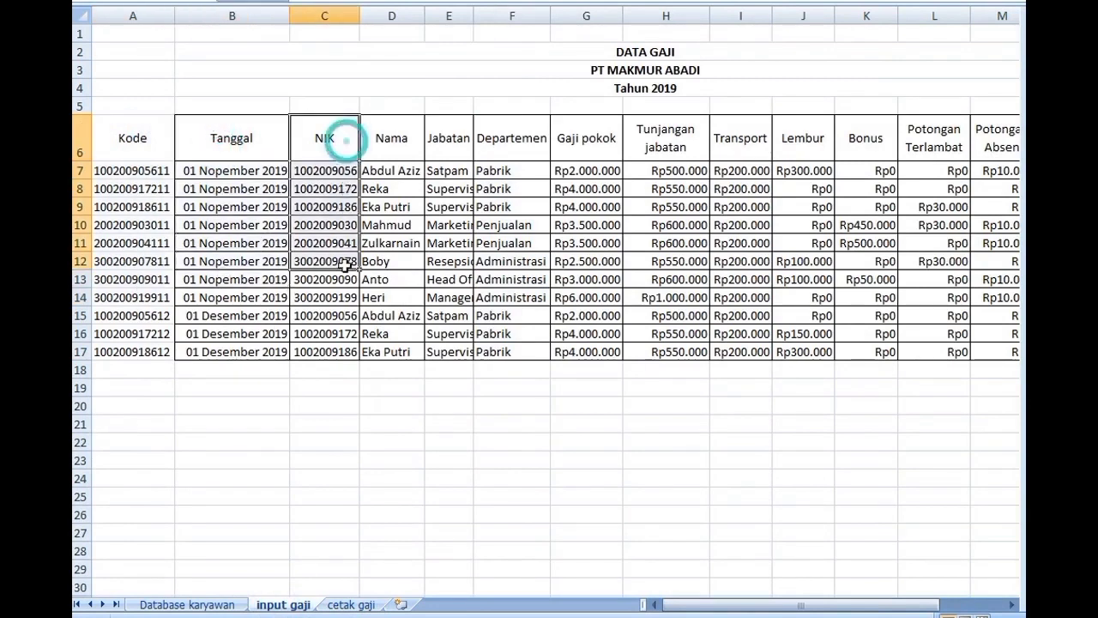
# Back on the cetak gaji sheet, copy the VLOOKUP formula text from the Nama Karyawan cell B11 without its equals sign.
pyautogui.click(351, 605)
pyautogui.click(283, 215)
pyautogui.doubleClick(282, 216)
pyautogui.click(461, 216)
pyautogui.moveTo(249, 232); pyautogui.dragTo(246, 216)
pyautogui.hotkey('ctrl', 'c')
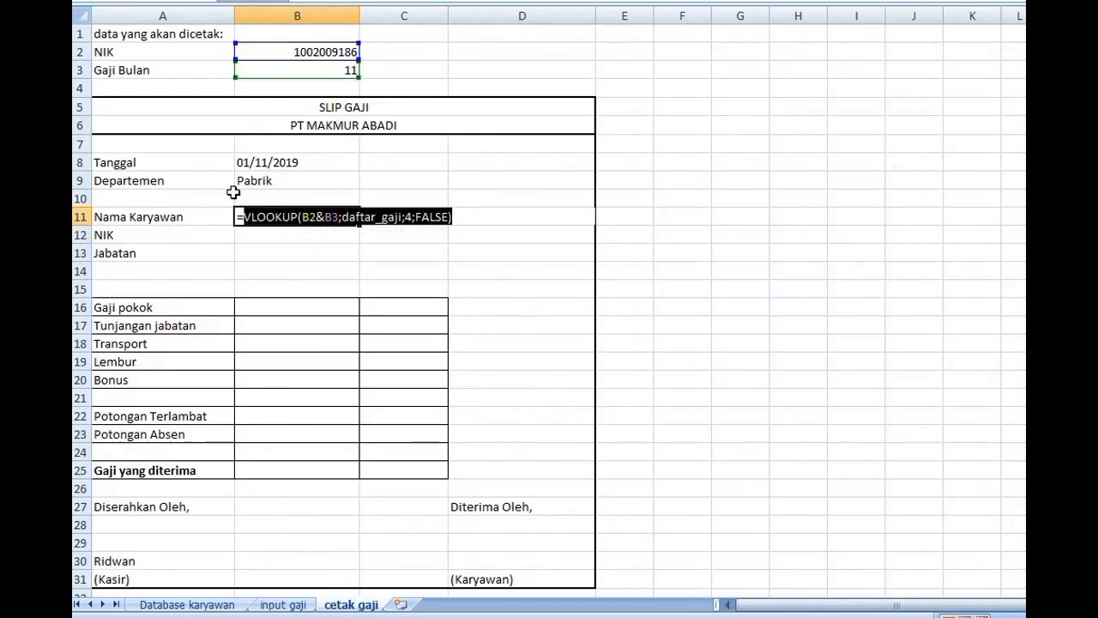
pyautogui.press('Return')
# Paste the formula text into the NIK cell B12 and complete it as =VLOOKUP(B2&B3;daftar_gaji;3;FALSE).
pyautogui.doubleClick(248, 233)
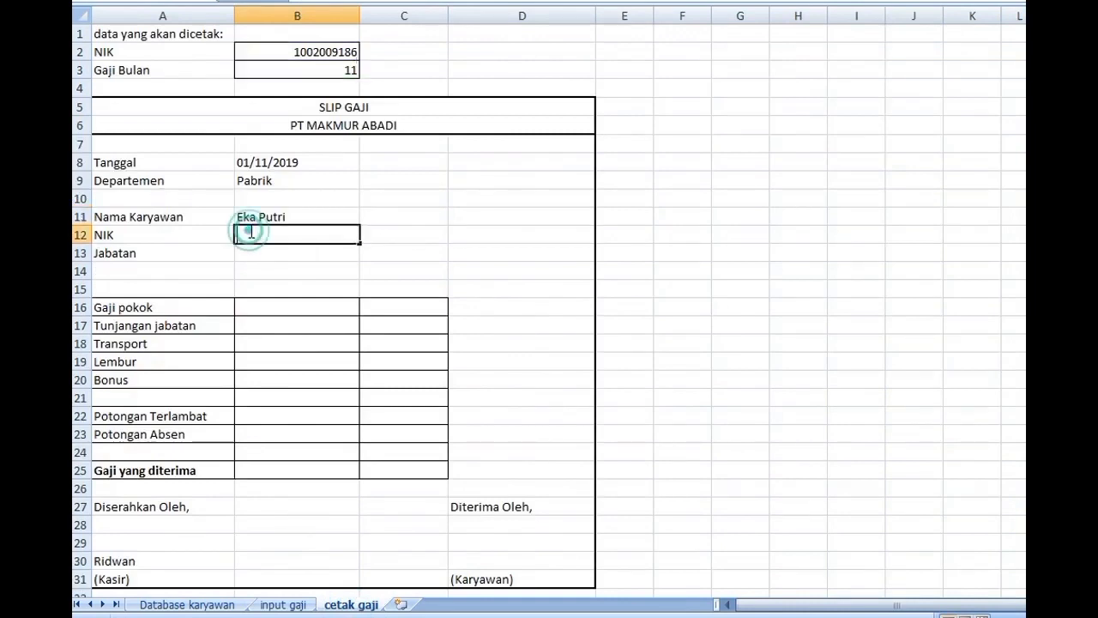
pyautogui.hotkey('ctrl', 'v')
pyautogui.click(239, 235)
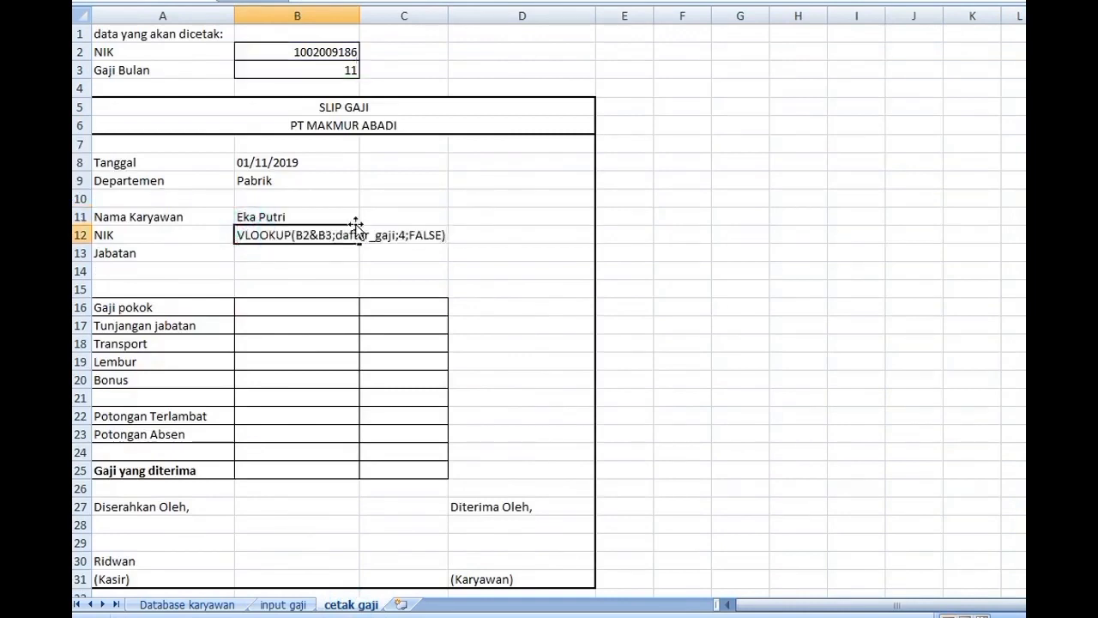
pyautogui.write('=')
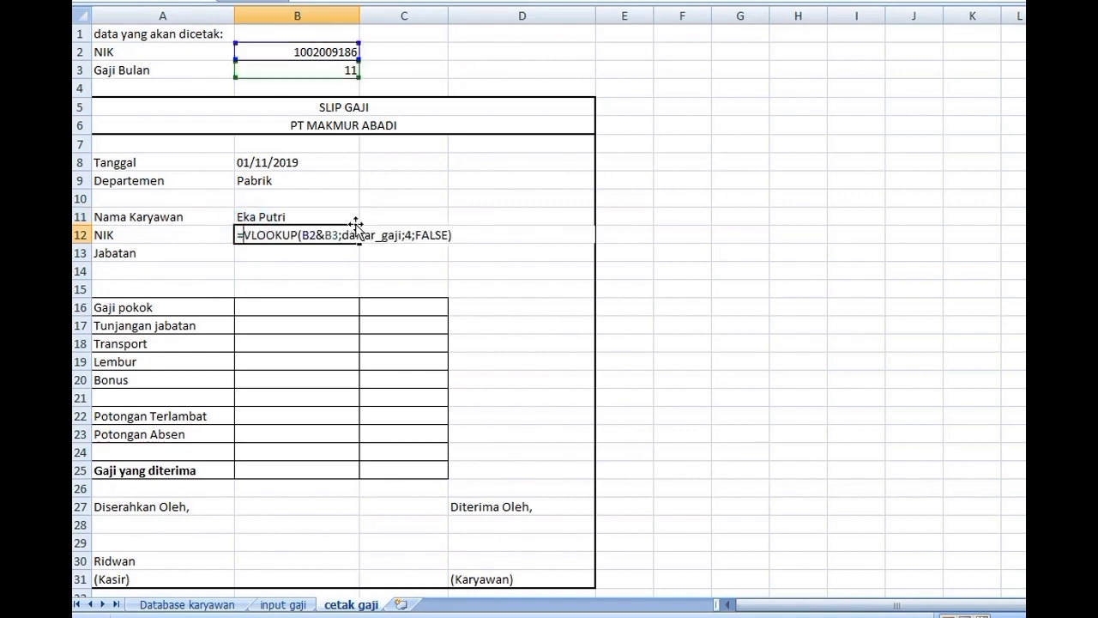
pyautogui.click(411, 235)
pyautogui.press('BackSpace')
pyautogui.write('3')
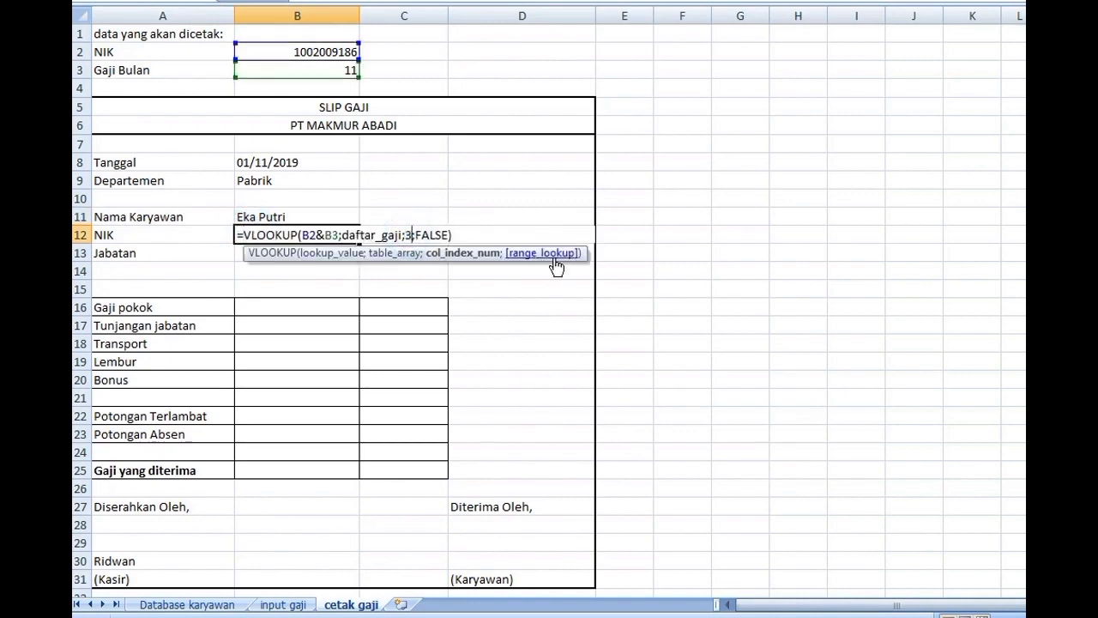
pyautogui.press('Return')
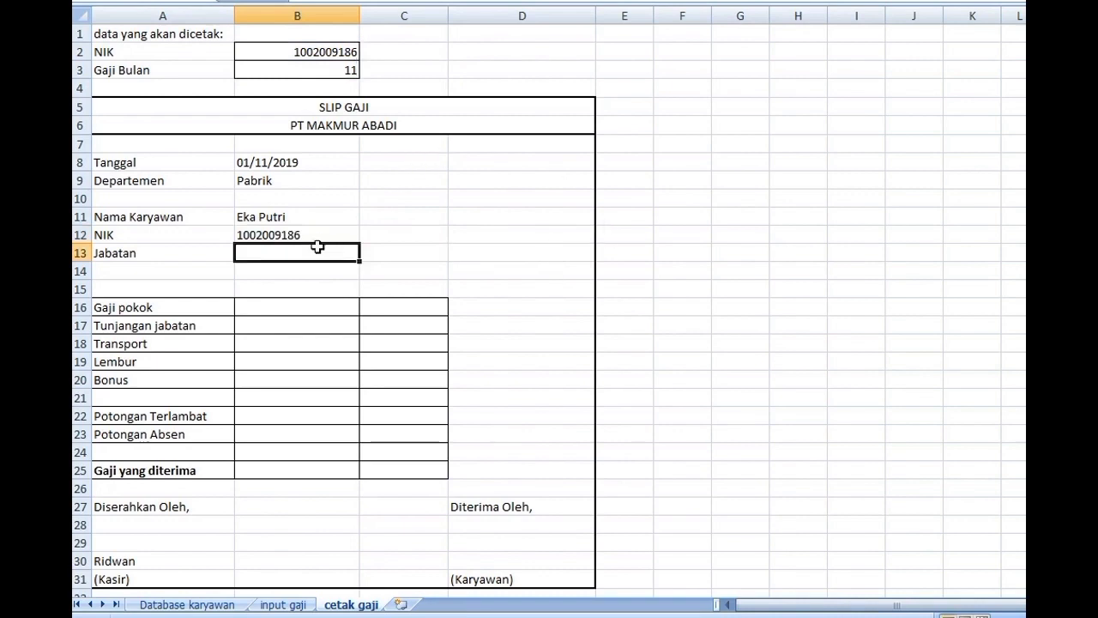
# Paste the formula text into the Jabatan cell B13 and complete it as =VLOOKUP(B2&B3;daftar_gaji;5;FALSE).
pyautogui.hotkey('ctrl', 'v')
pyautogui.doubleClick(243, 255)
pyautogui.write('=')
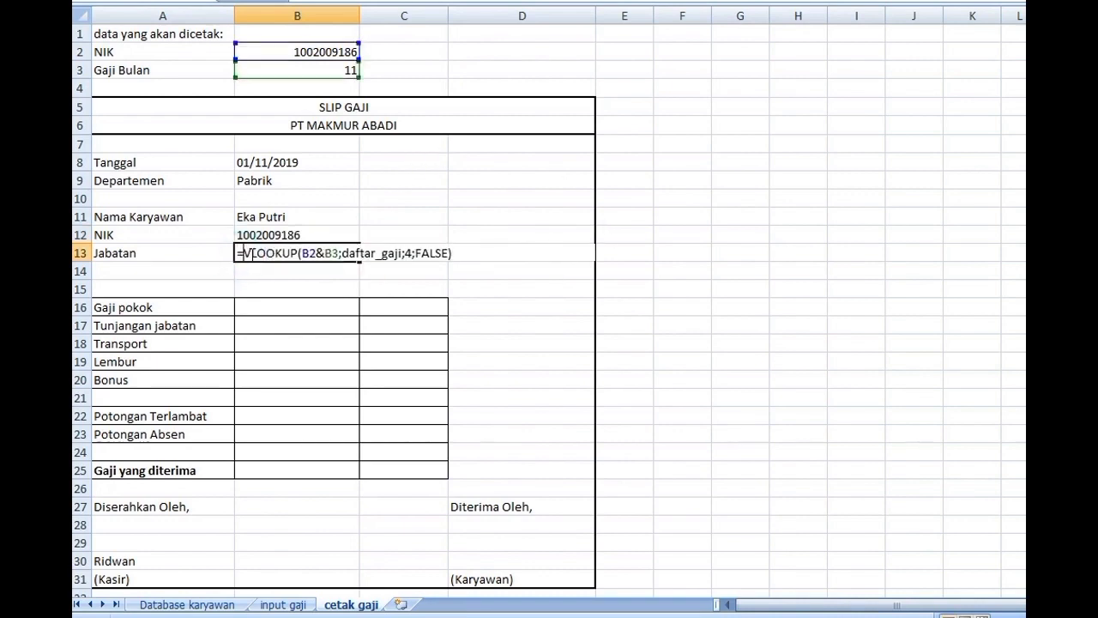
pyautogui.click(412, 252)
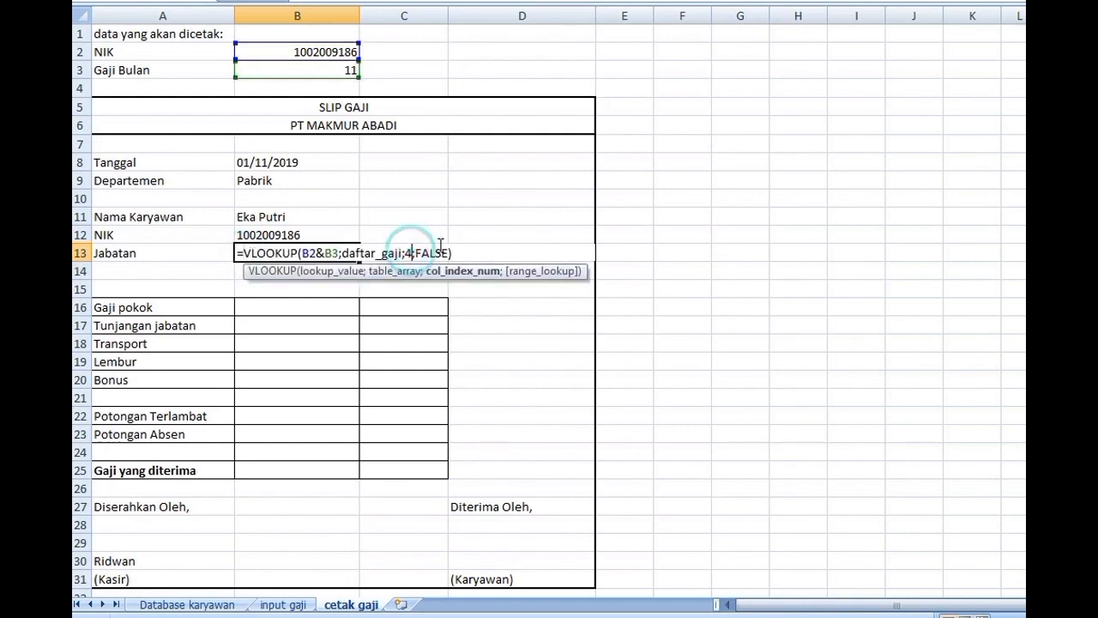
pyautogui.press('BackSpace')
pyautogui.write('5')
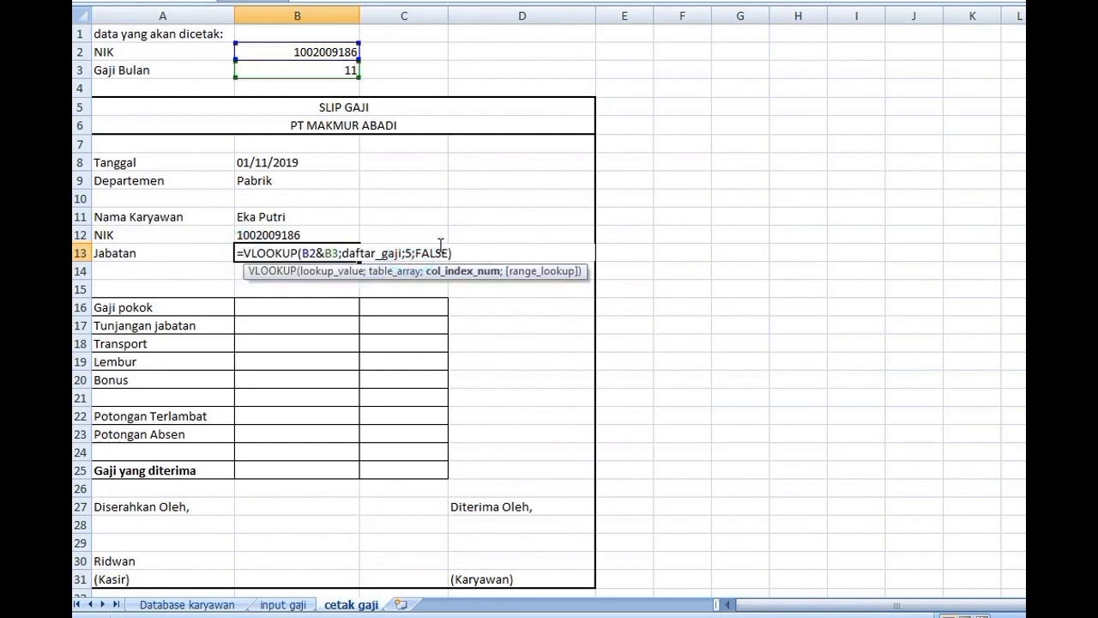
pyautogui.press('Return')
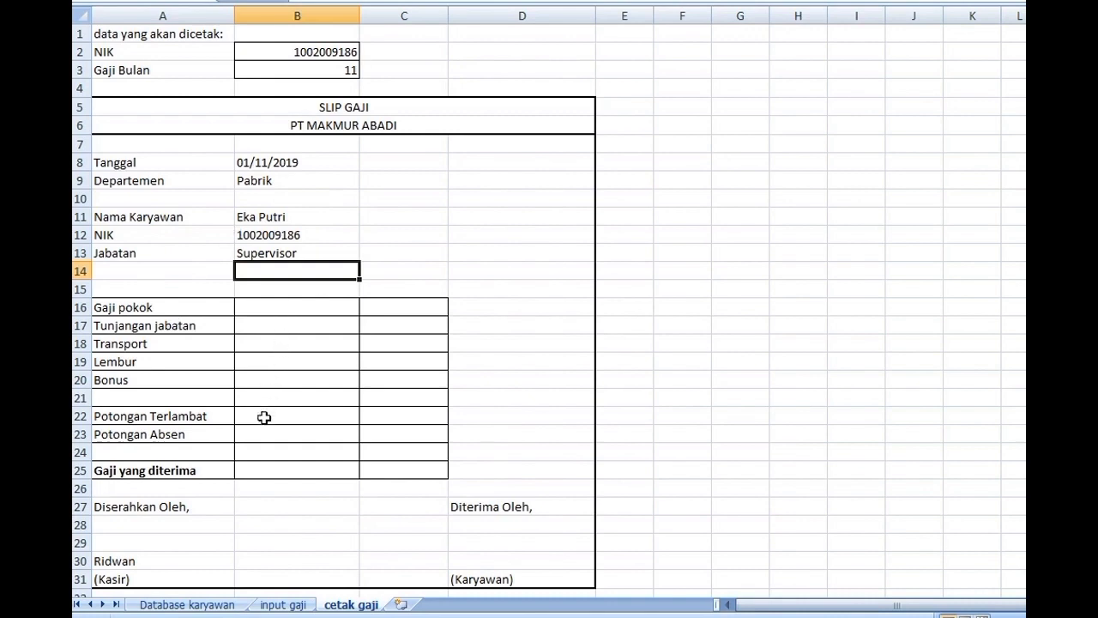
# Paste the formula text into the Gaji pokok cell B16 and complete it as =VLOOKUP(B2&B3;daftar_gaji;7;FALSE).
pyautogui.click(279, 308)
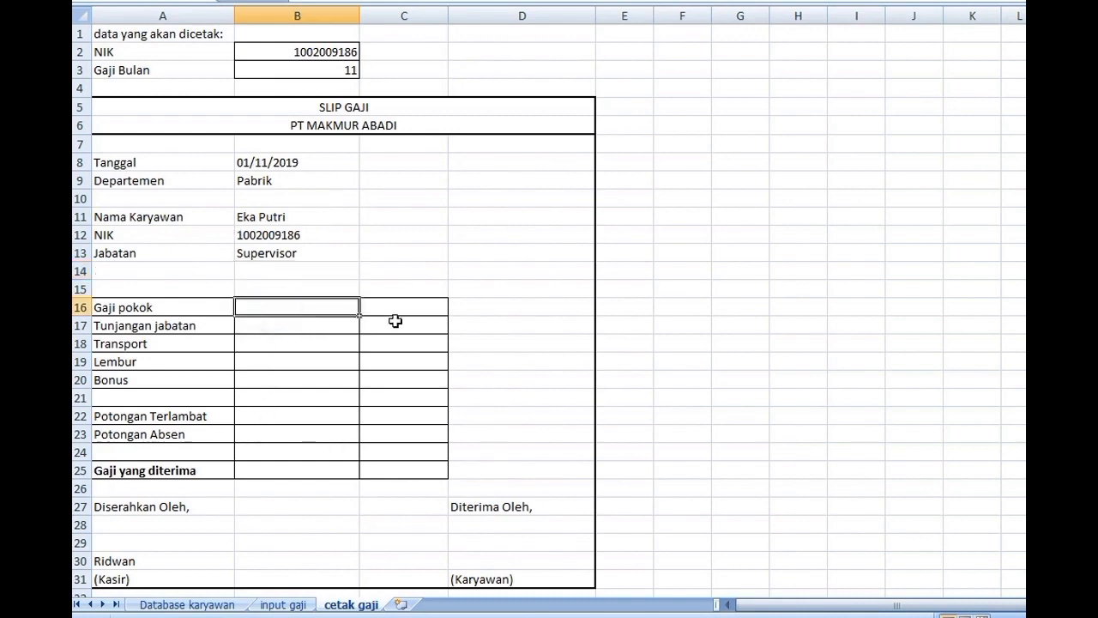
pyautogui.write('=')
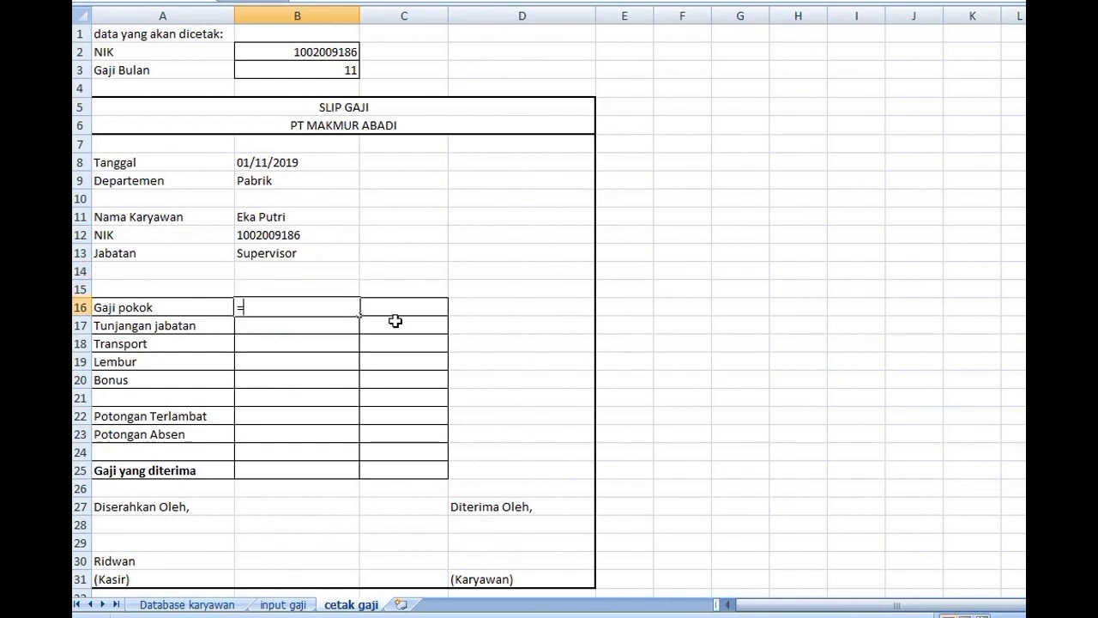
pyautogui.hotkey('ctrl', 'v')
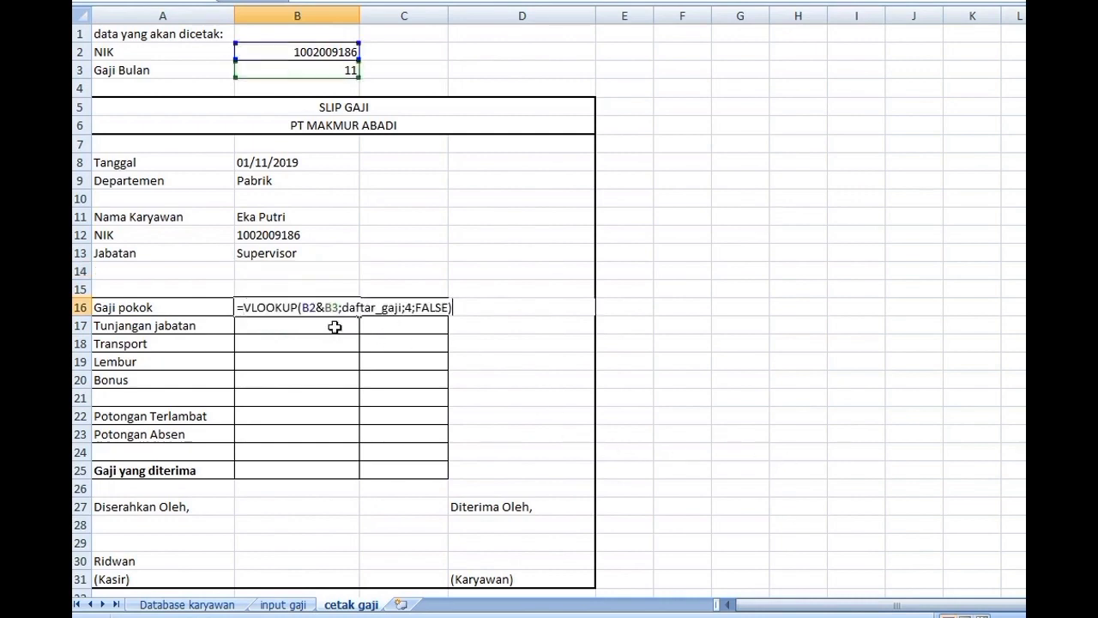
pyautogui.click(412, 307)
pyautogui.press('BackSpace')
pyautogui.write('7')
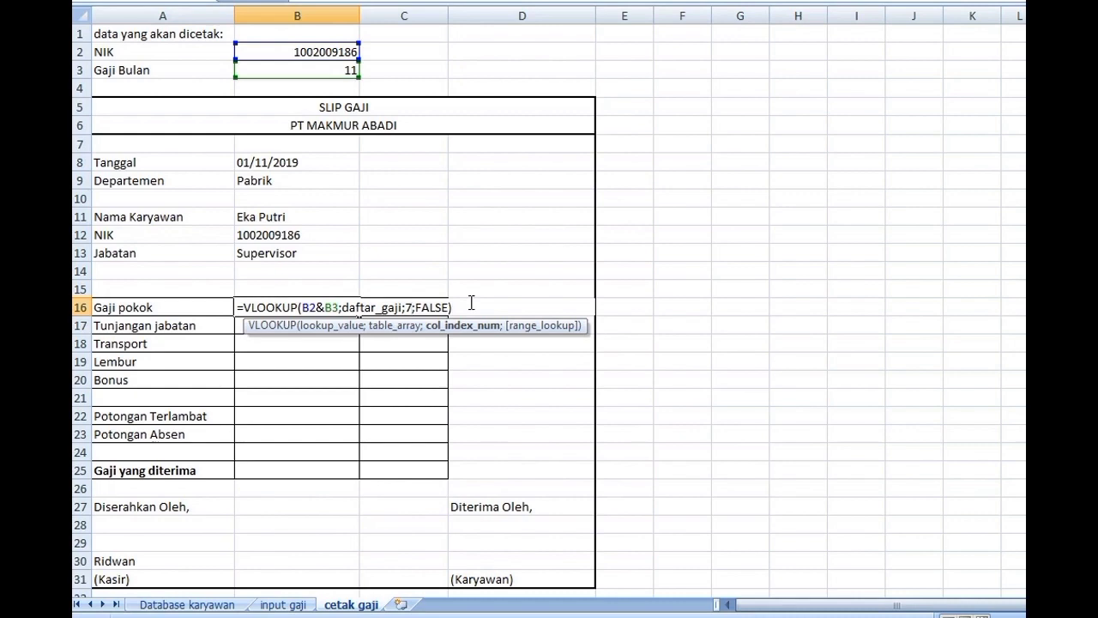
pyautogui.press('Return')
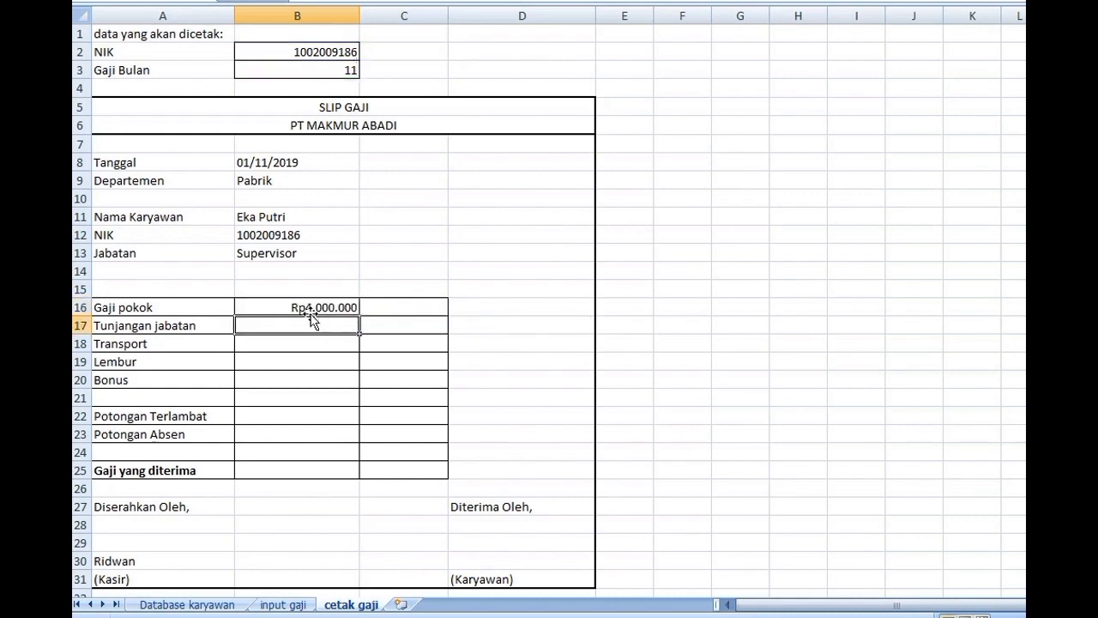
# Paste the VLOOKUP formula into the Tunjangan jabatan cell B17, add the equals sign, and point its column index at daftar_gaji's Tunjangan jabatan column.
pyautogui.hotkey('ctrl', 'v')
pyautogui.click(237, 326)
pyautogui.write('=')
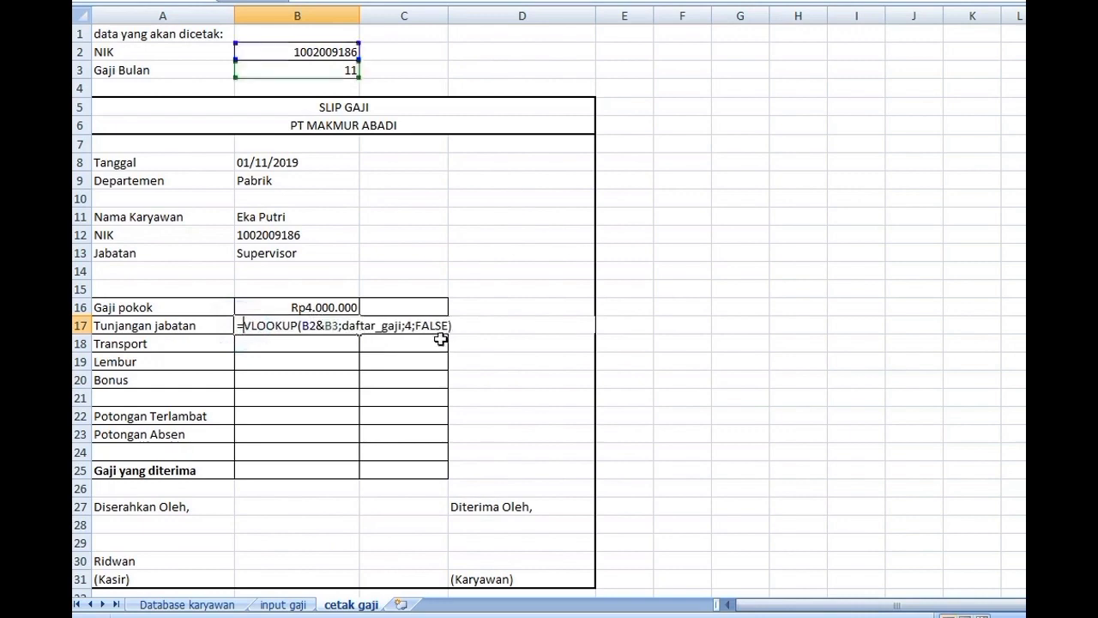
pyautogui.click(412, 326)
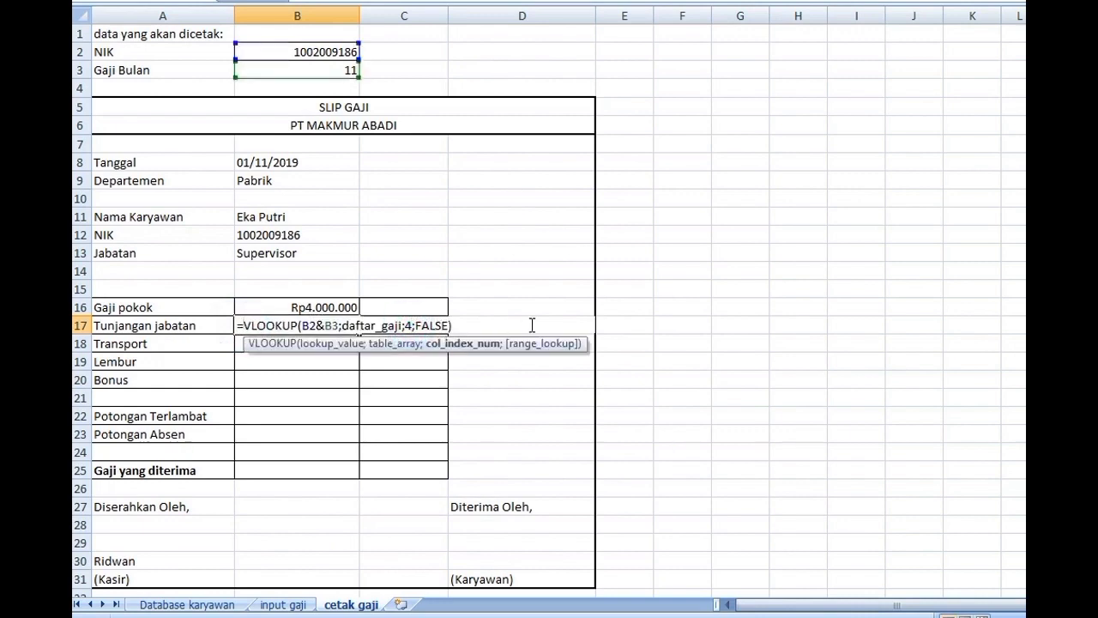
pyautogui.press('Return')
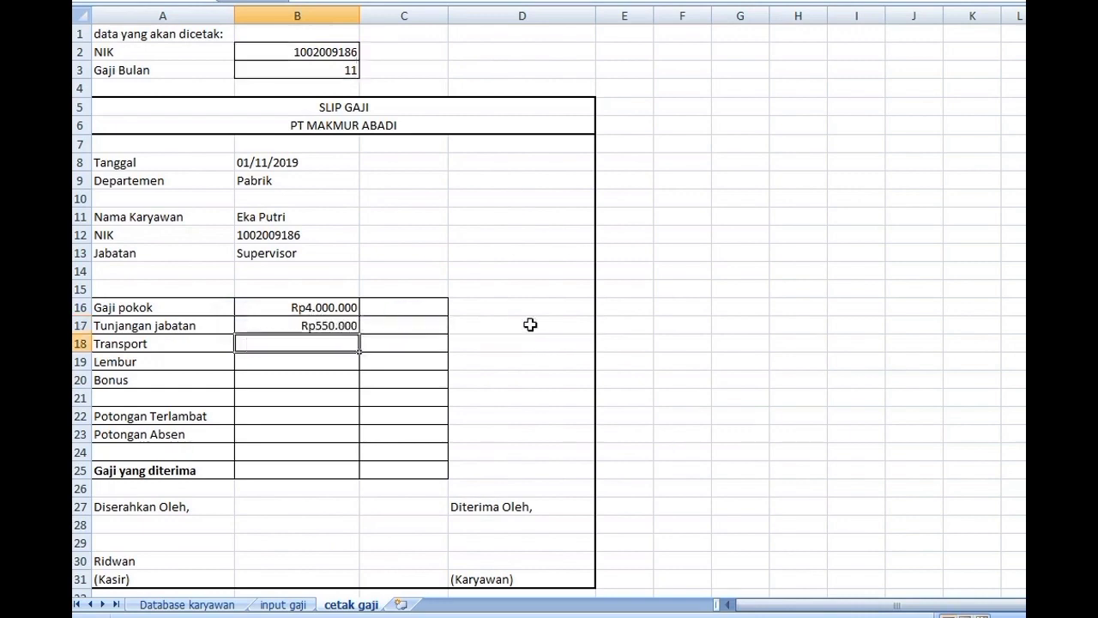
# Paste the formula text into the Transport cell B18 and complete it as =VLOOKUP(B2&B3;daftar_gaji;9;FALSE).
pyautogui.doubleClick(344, 343)
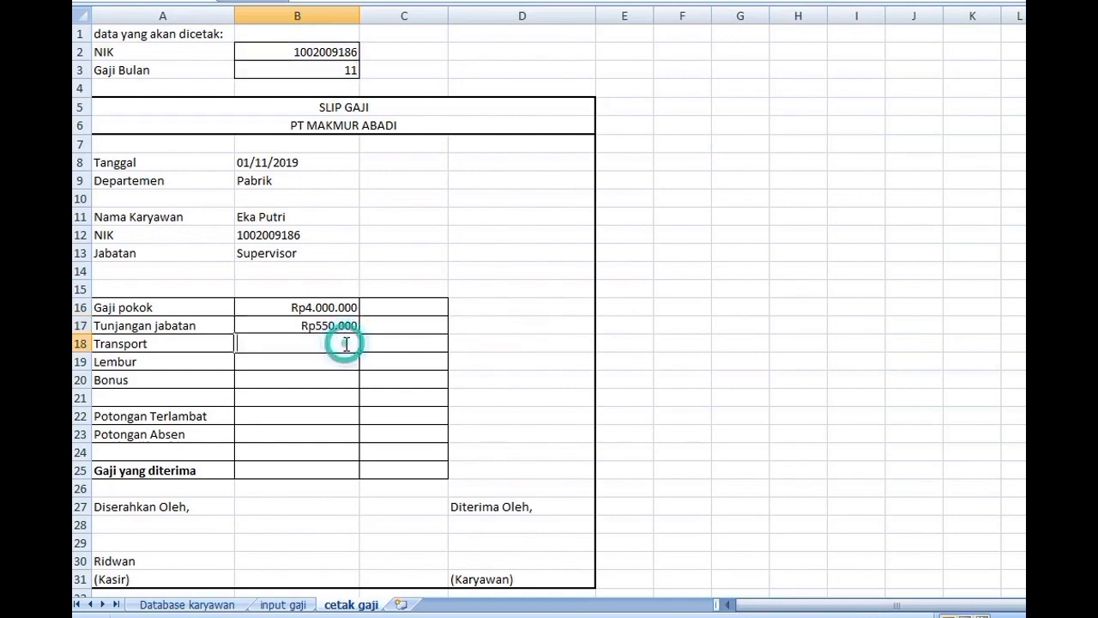
pyautogui.write('VLOOKUP(B2&B3;daftar_gaji;4;FALSE)')
pyautogui.click(404, 343)
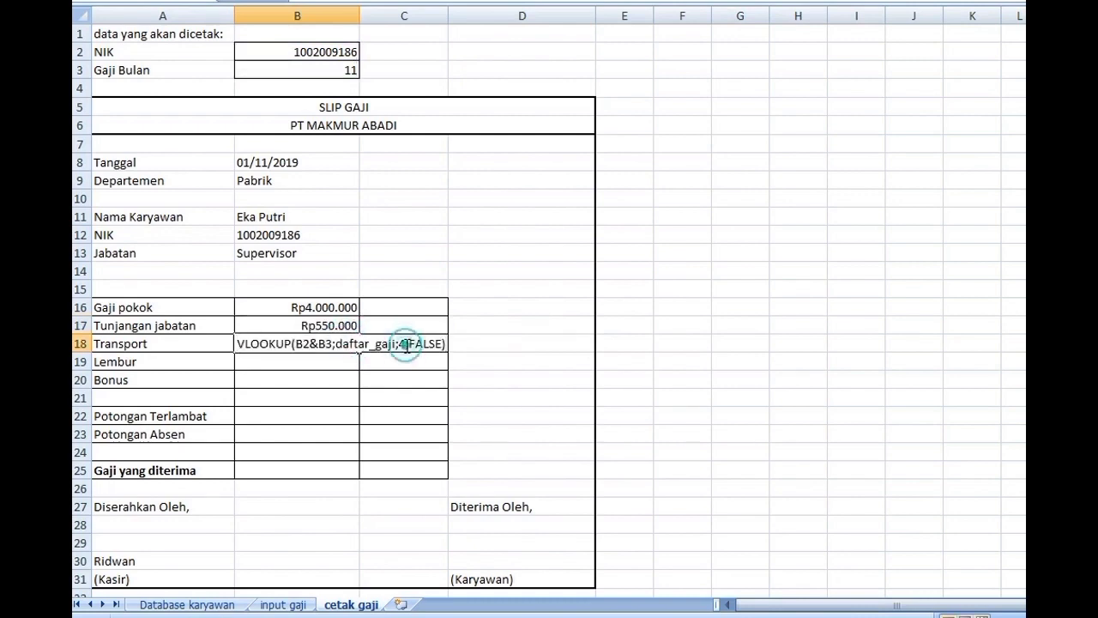
pyautogui.press('BackSpace')
pyautogui.write('8')
pyautogui.press('BackSpace')
pyautogui.write('9')
pyautogui.click(241, 343)
pyautogui.write('=')
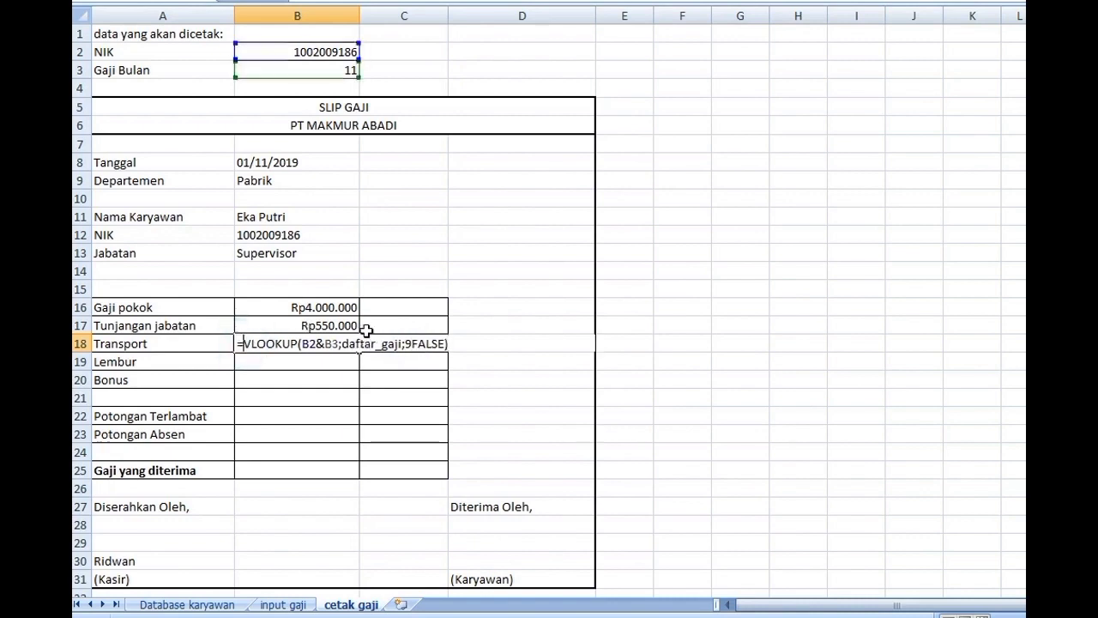
pyautogui.click(409, 343)
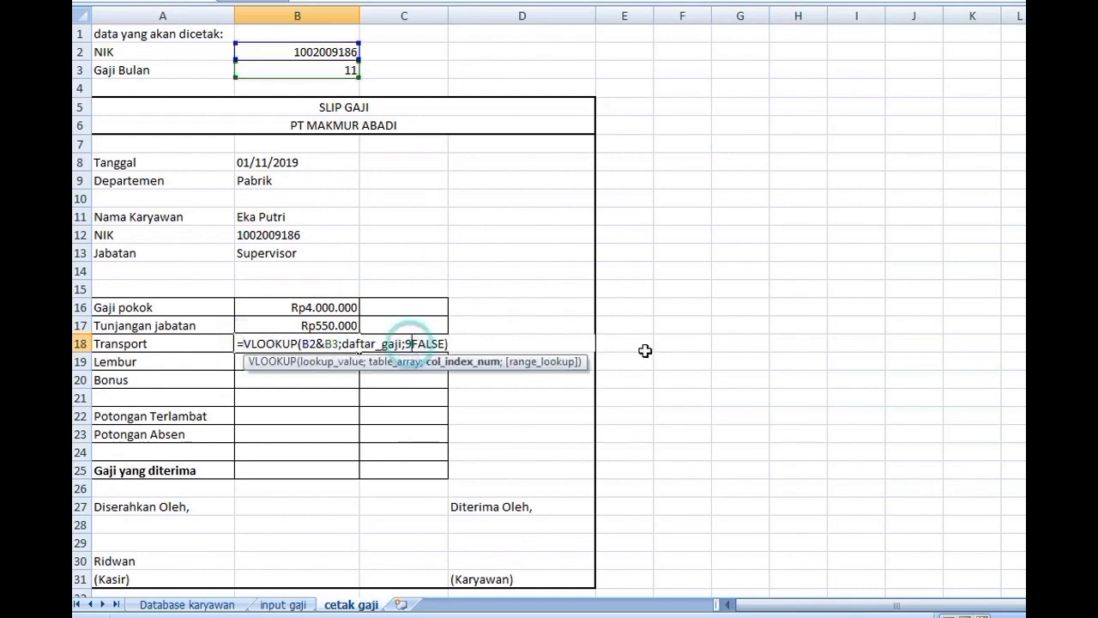
pyautogui.write(';')
pyautogui.press('Return')
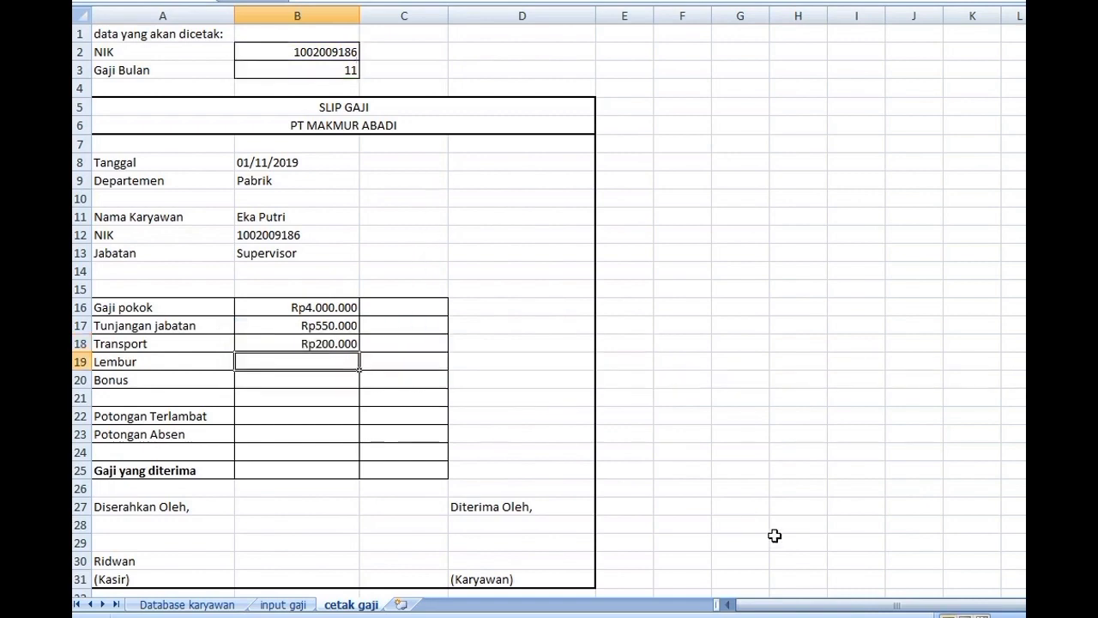
# On the input gaji sheet, number the columns 1 to 14 in row 5 above the headers from Kode to Gaji yang diterima.
pyautogui.click(283, 605)
pyautogui.click(134, 118)
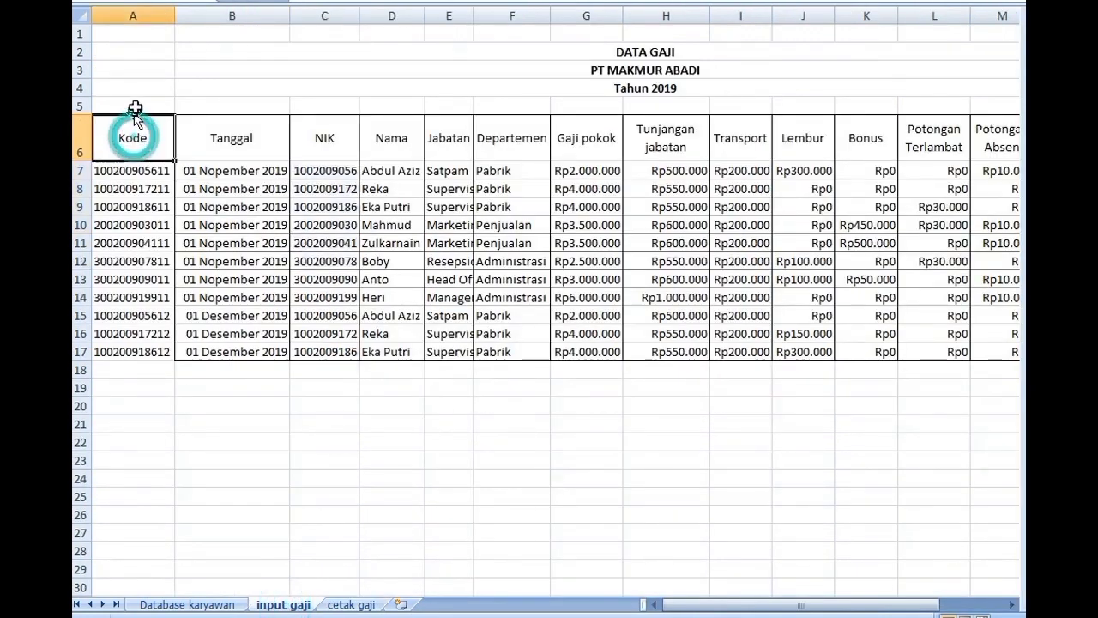
pyautogui.click(135, 105)
pyautogui.write('1')
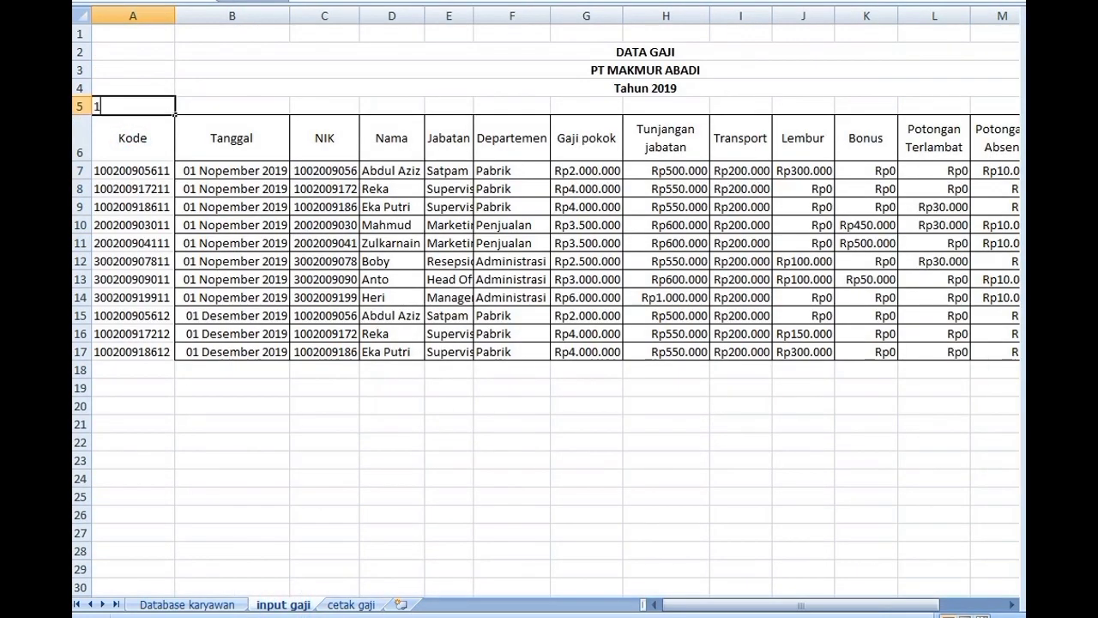
pyautogui.press('Tab')
pyautogui.write('2')
pyautogui.press('Tab')
pyautogui.write('3')
pyautogui.press('Tab')
pyautogui.write('4')
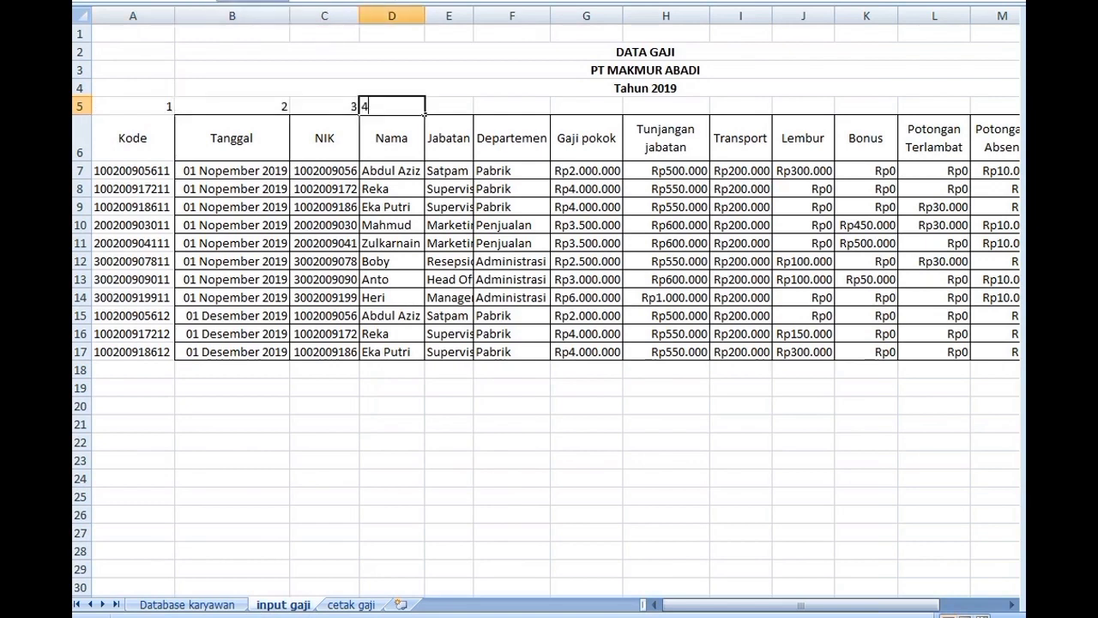
pyautogui.press('Tab')
pyautogui.write('5')
pyautogui.press('Tab')
pyautogui.write('6')
pyautogui.press('Tab')
pyautogui.write('7')
pyautogui.press('Tab')
pyautogui.write('8')
pyautogui.press('Tab')
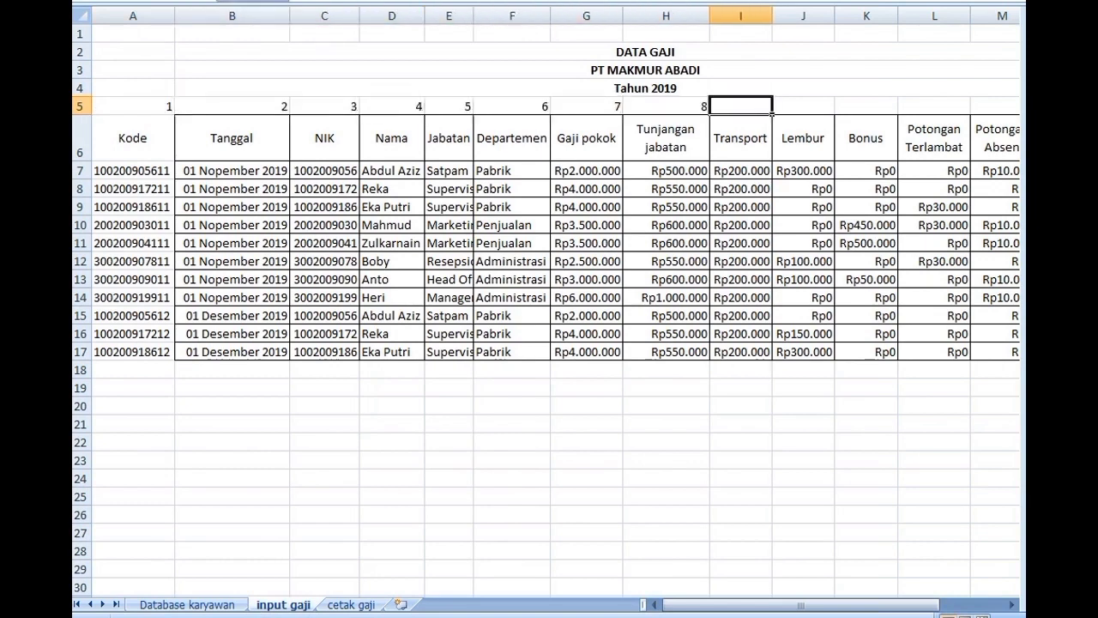
pyautogui.write('9')
pyautogui.press('Tab')
pyautogui.write('10')
pyautogui.press('Tab')
pyautogui.write('11')
pyautogui.press('Tab')
pyautogui.write('1')
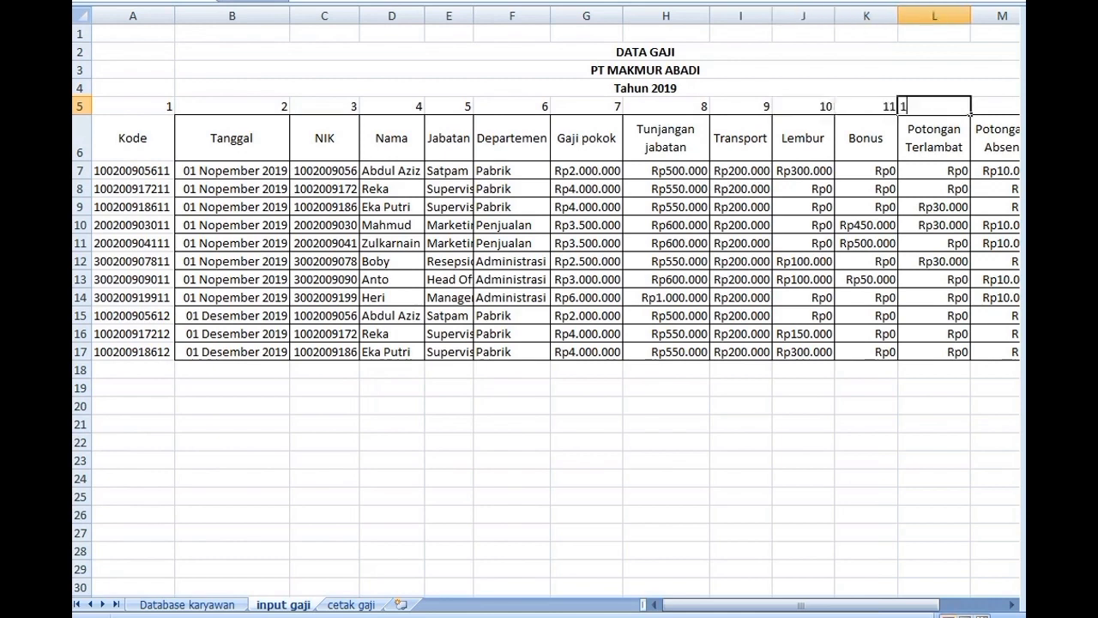
pyautogui.write('2')
pyautogui.press('Tab')
pyautogui.write('13')
pyautogui.press('Tab')
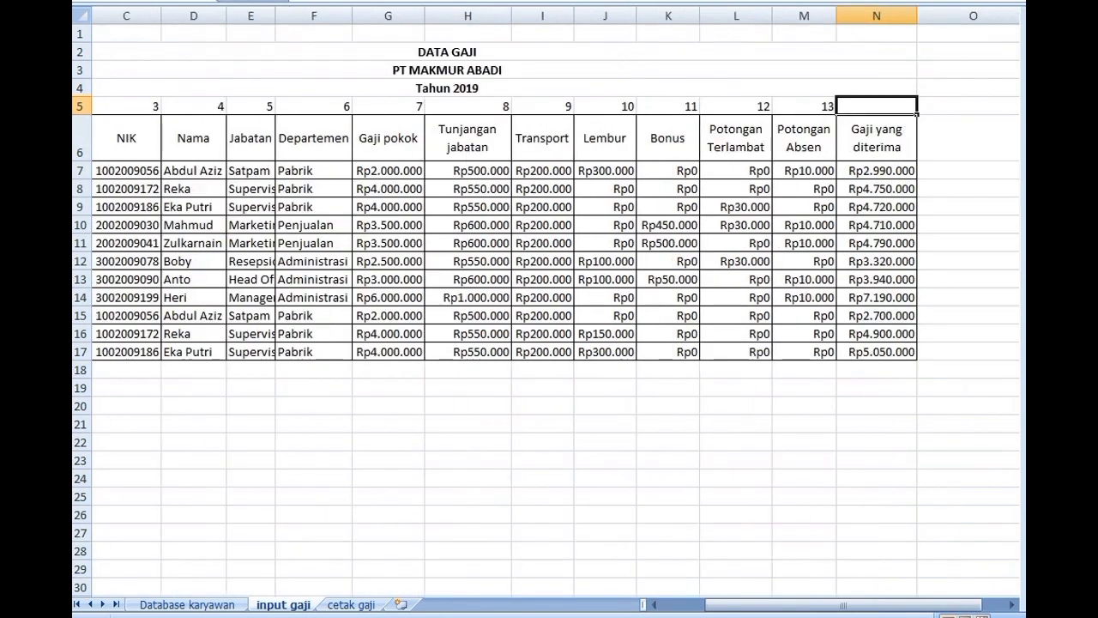
pyautogui.write('1')
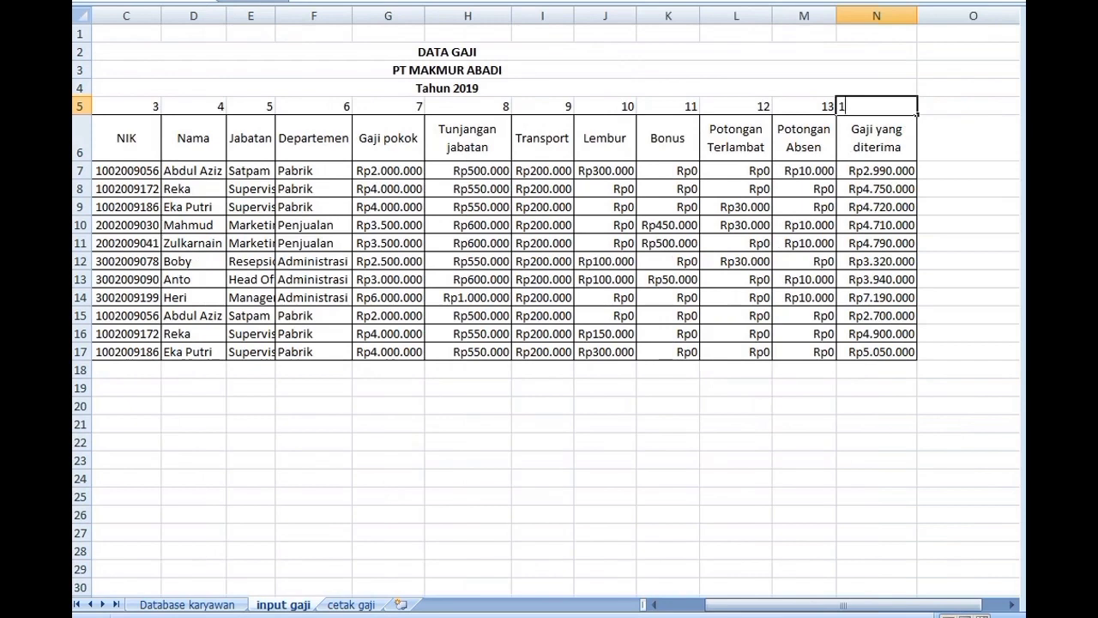
pyautogui.write('4')
pyautogui.press('Return')
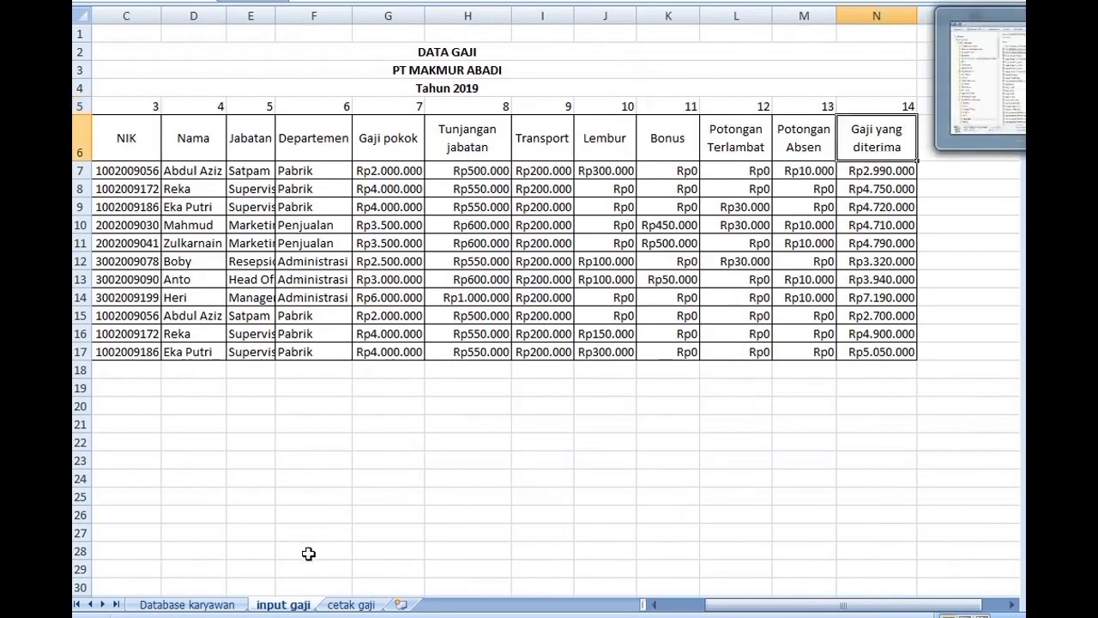
# Check the Lembur column's number on input gaji, and copy the Transport formula text from cetak gaji cell B18 without its equals sign.
pyautogui.click(351, 605)
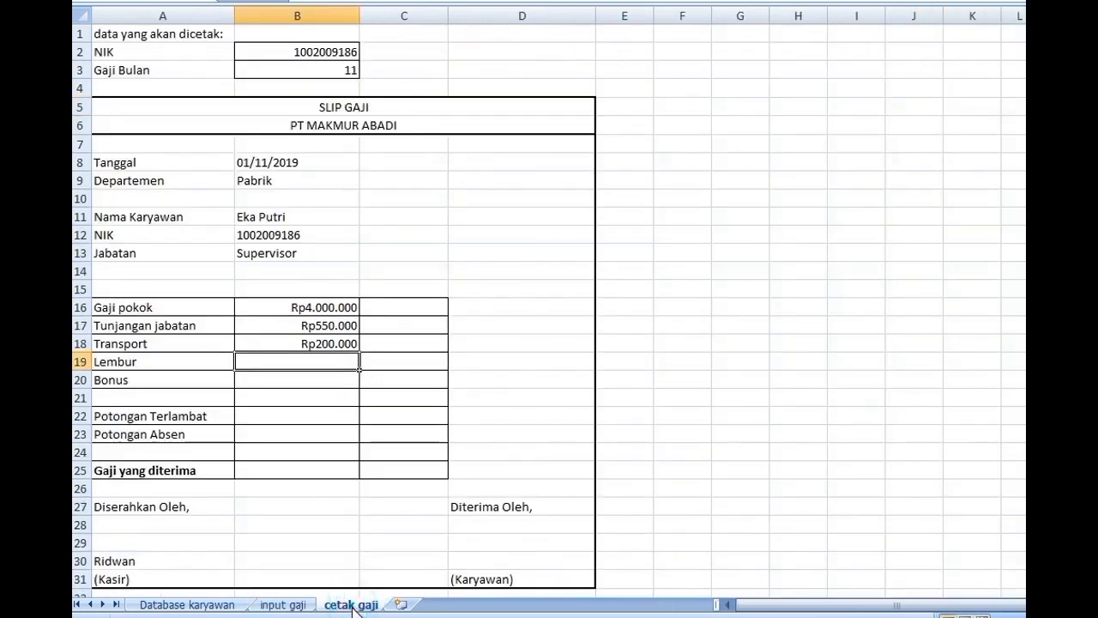
pyautogui.click(283, 606)
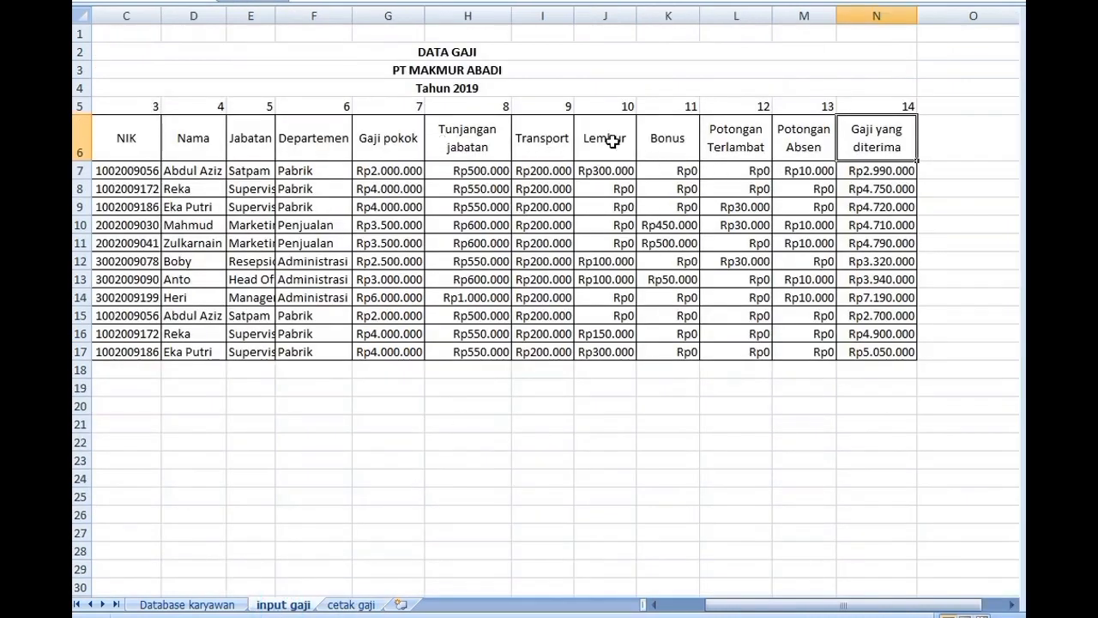
pyautogui.click(352, 604)
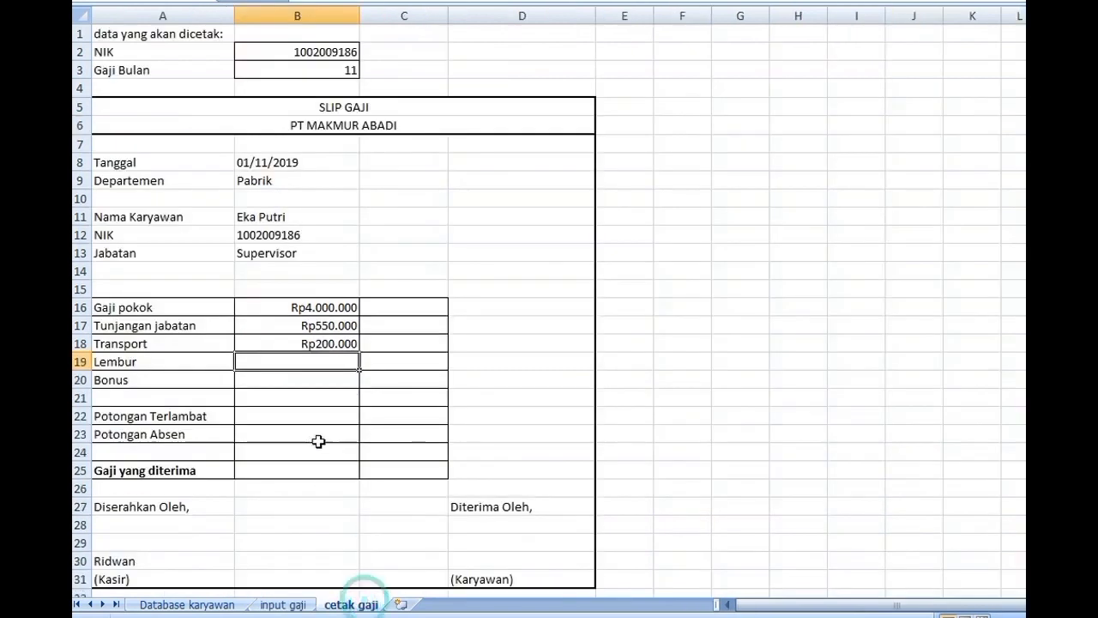
pyautogui.doubleClick(317, 343)
pyautogui.moveTo(243, 343); pyautogui.dragTo(518, 347)
pyautogui.hotkey('ctrl', 'c')
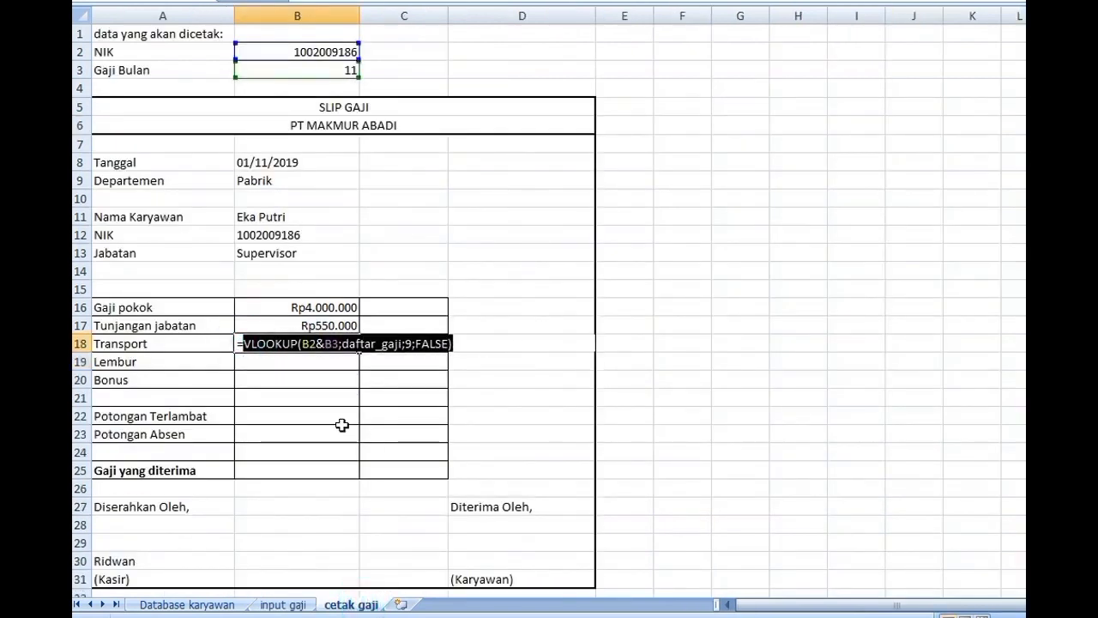
# Paste the formula text into the Lembur cell B19 and complete it as =VLOOKUP(B2&B3;daftar_gaji;10;FALSE).
pyautogui.click(326, 365)
pyautogui.hotkey('ctrl', 'v')
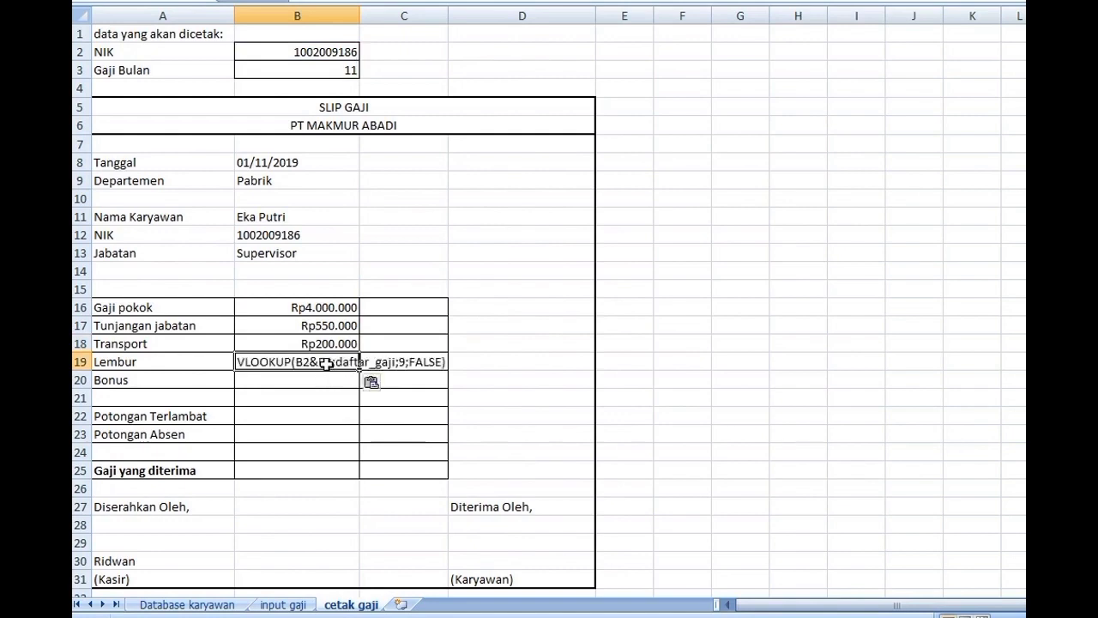
pyautogui.click(405, 359)
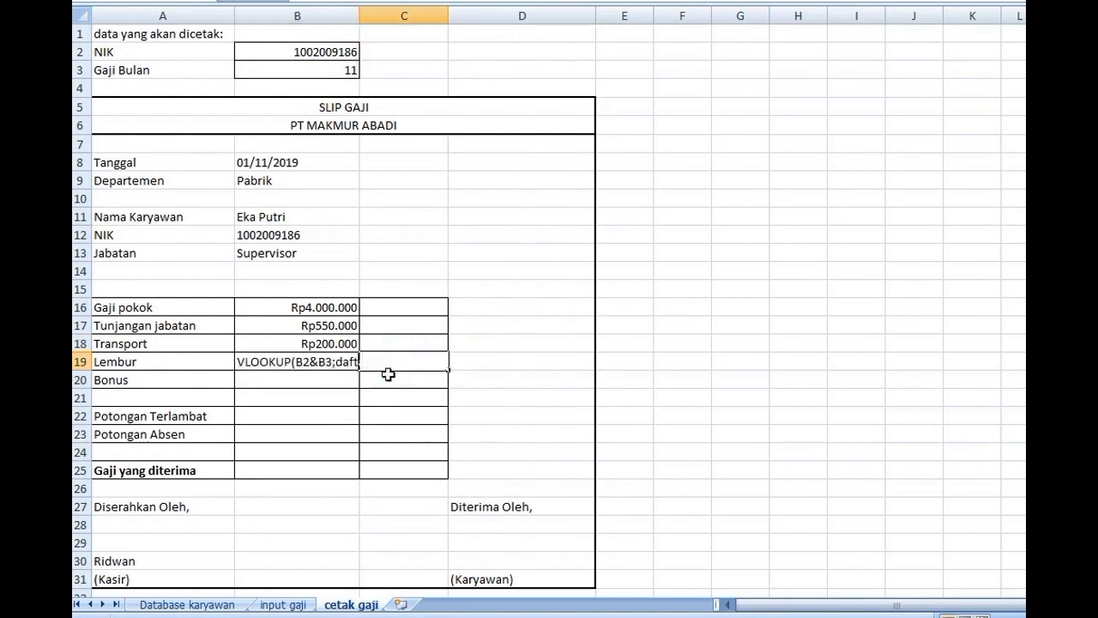
pyautogui.click(302, 362)
pyautogui.doubleClick(404, 364)
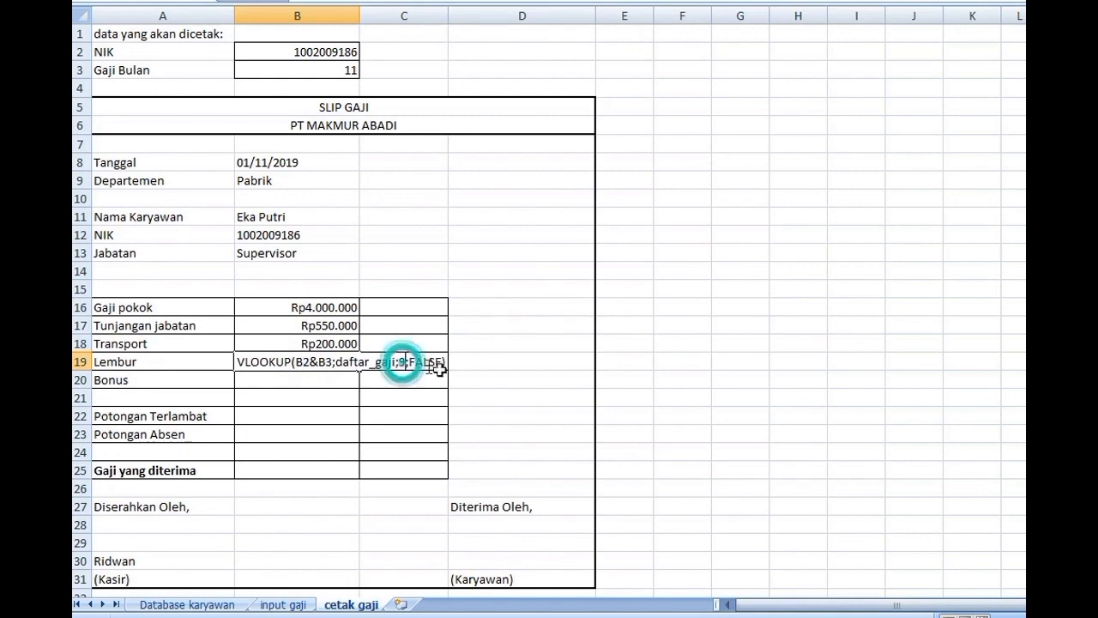
pyautogui.press('BackSpace')
pyautogui.write('10')
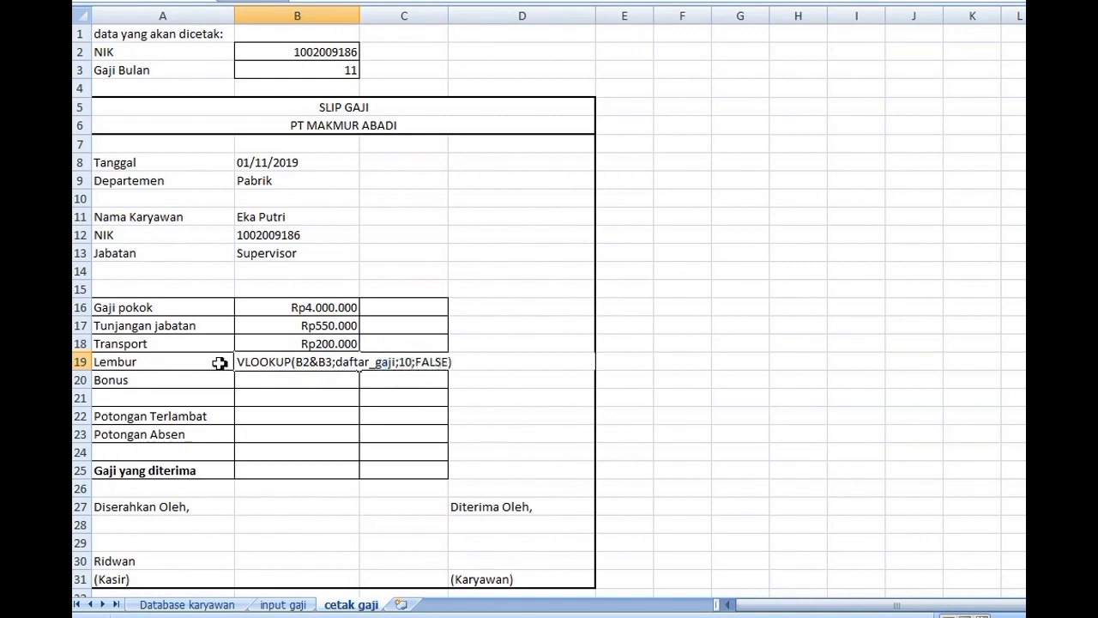
pyautogui.click(234, 363)
pyautogui.write('=')
pyautogui.press('Return')
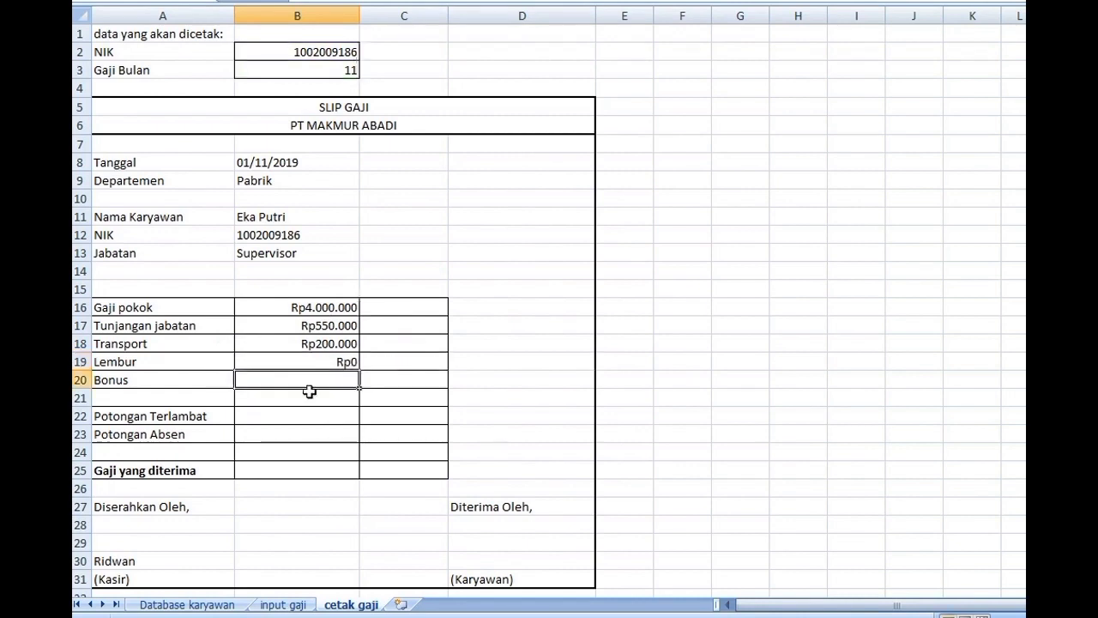
# Paste the formula text into the Bonus cell B20 and complete it as =VLOOKUP(B2&B3;daftar_gaji;11;FALSE).
pyautogui.hotkey('ctrl', 'v')
pyautogui.doubleClick(237, 380)
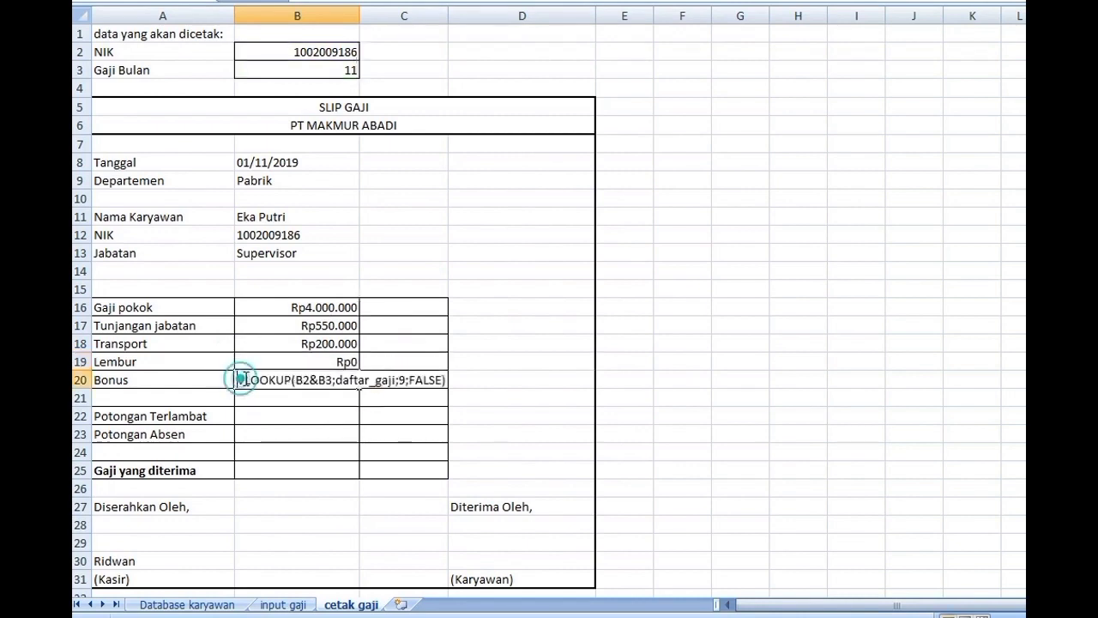
pyautogui.write('=')
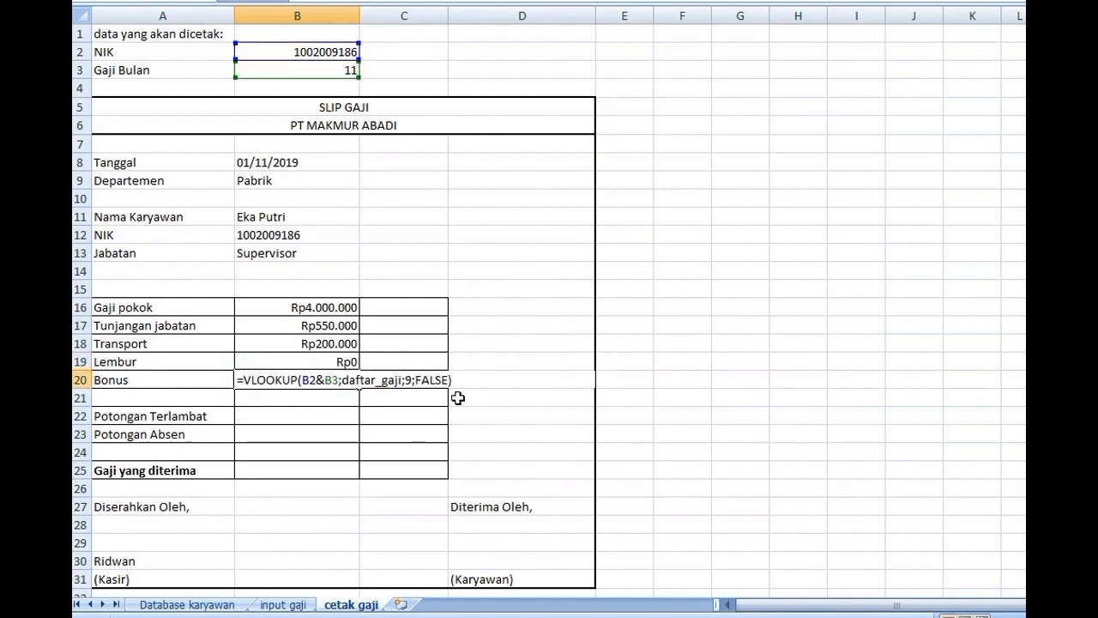
pyautogui.press('BackSpace')
pyautogui.write('11')
pyautogui.press('Return')
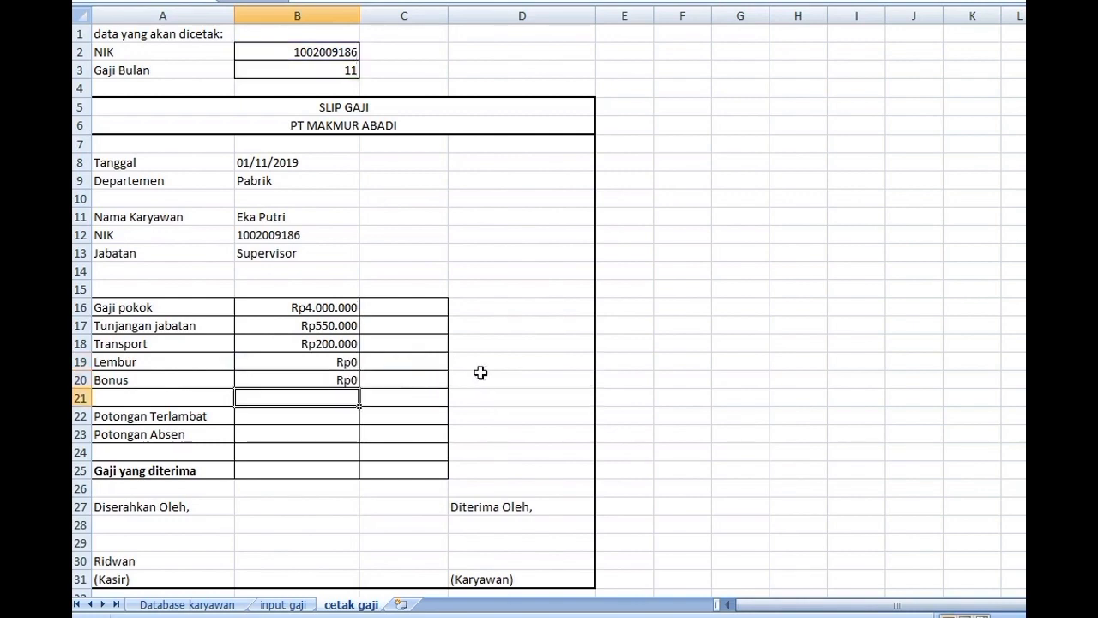
# Paste the formula text into the Potongan Terlambat cell B22 and complete it as =VLOOKUP(B2&B3;daftar_gaji;12;FALSE).
pyautogui.click(344, 419)
pyautogui.write('VLOOKUP(B2&B3;daftar_gaji;3;FALSE)')
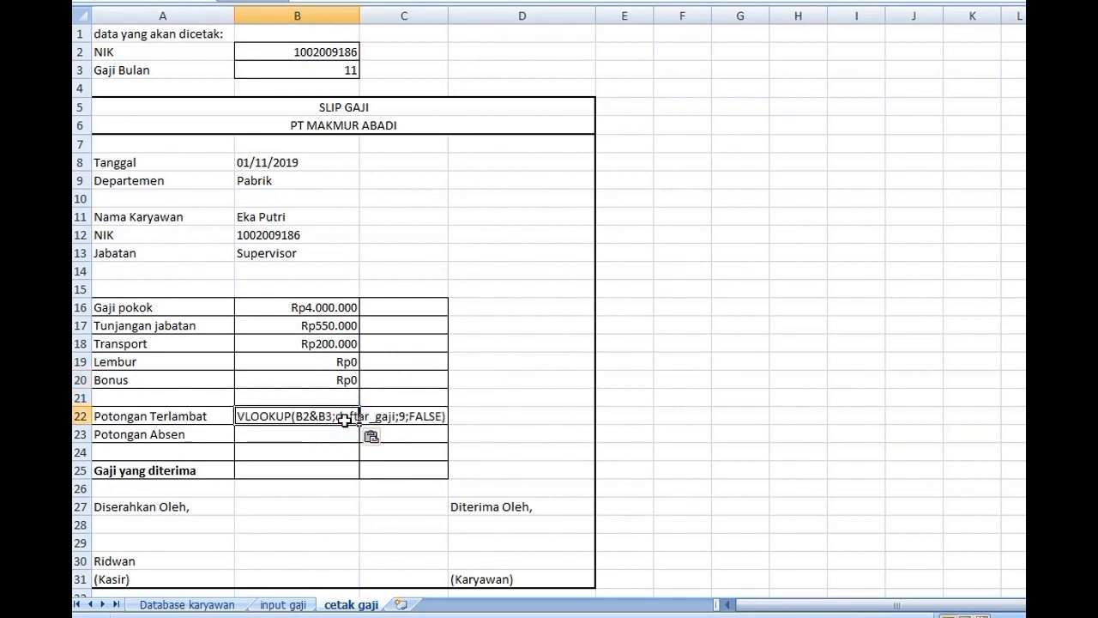
pyautogui.click(405, 415)
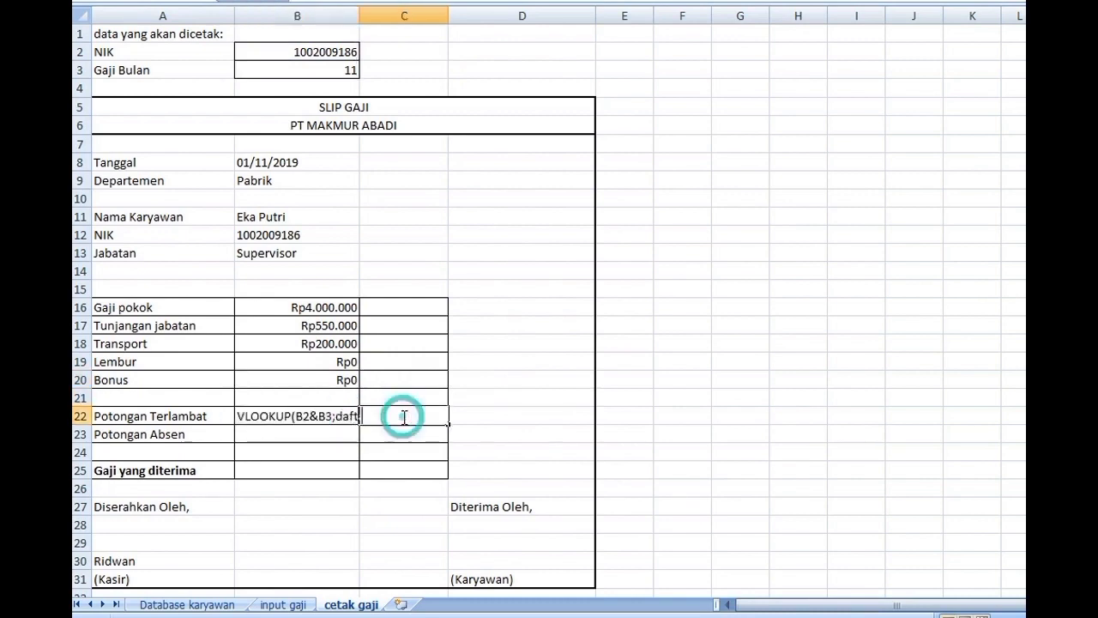
pyautogui.doubleClick(335, 421)
pyautogui.click(238, 418)
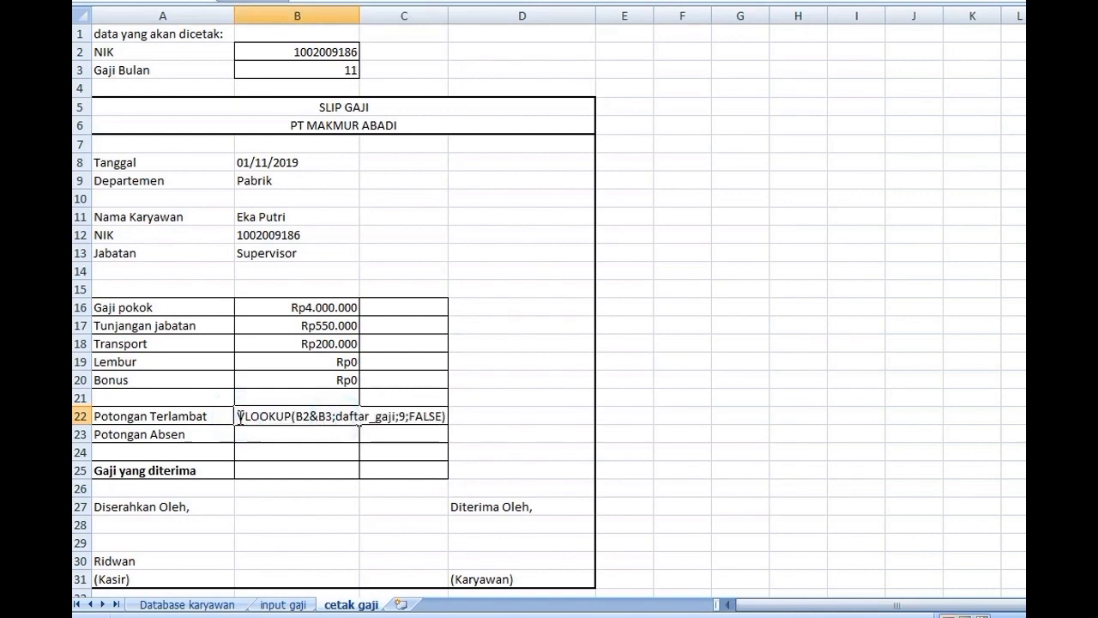
pyautogui.write('=')
pyautogui.doubleClick(410, 419)
pyautogui.write('12')
pyautogui.press('Return')
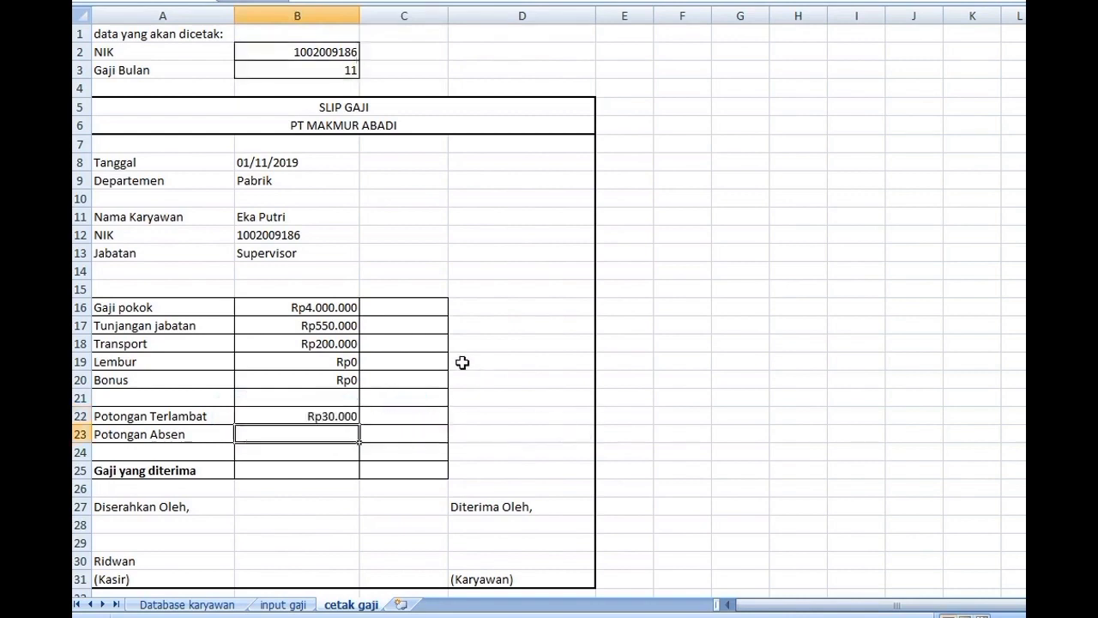
# Check Potongan Absen's column number on input gaji, and complete the pasted formula in cetak gaji B23 as =VLOOKUP(B2&B3;daftar_gaji;13;FALSE).
pyautogui.click(283, 605)
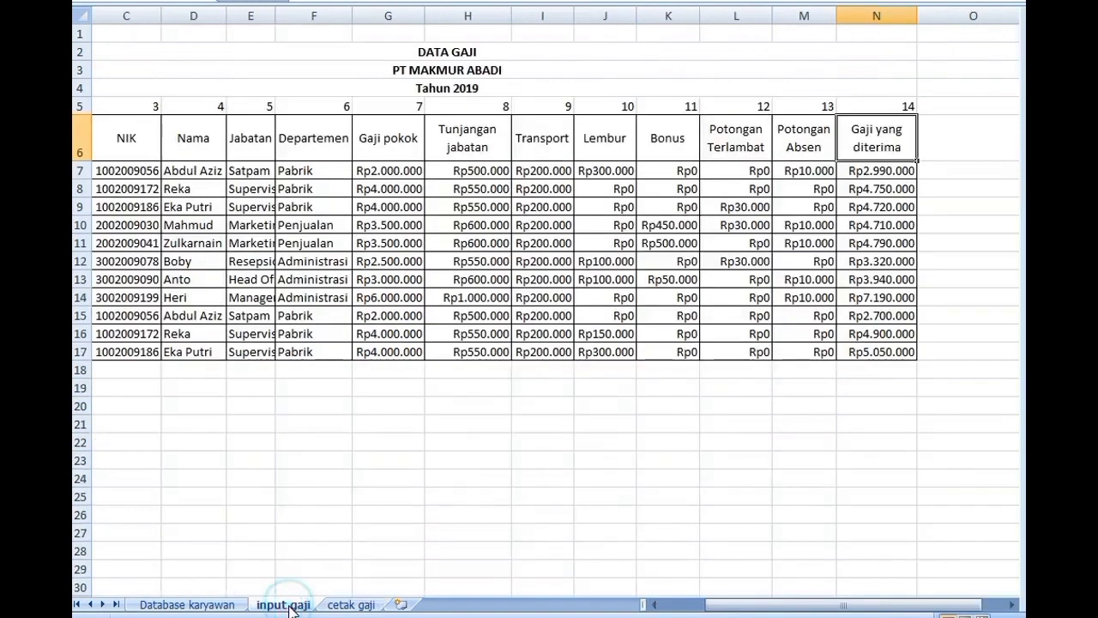
pyautogui.click(351, 605)
pyautogui.hotkey('ctrl', 'v')
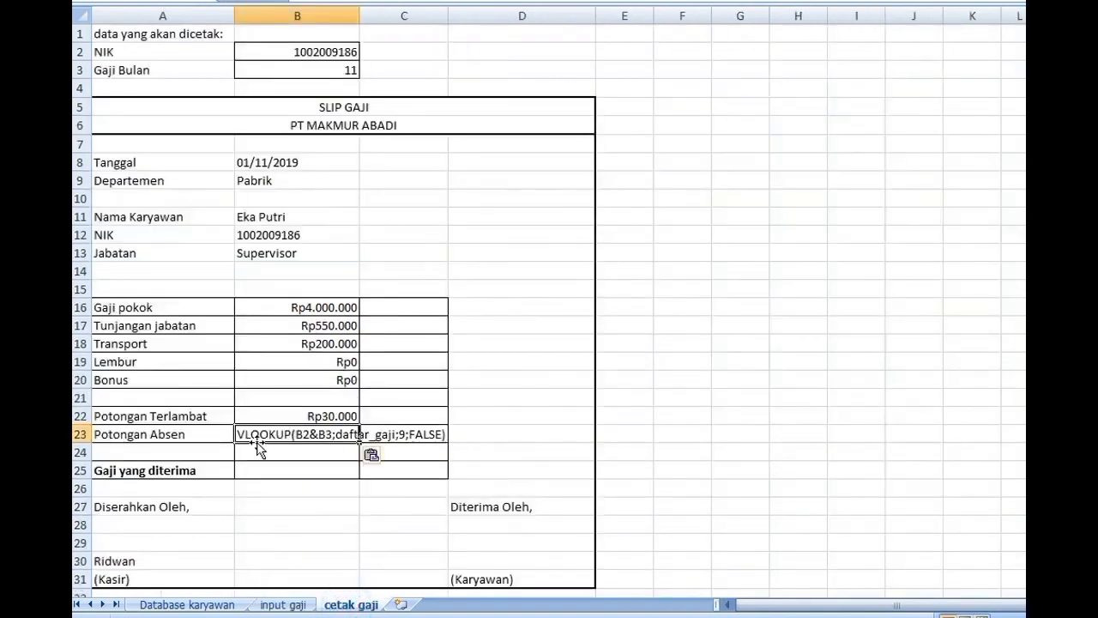
pyautogui.doubleClick(238, 434)
pyautogui.write('=')
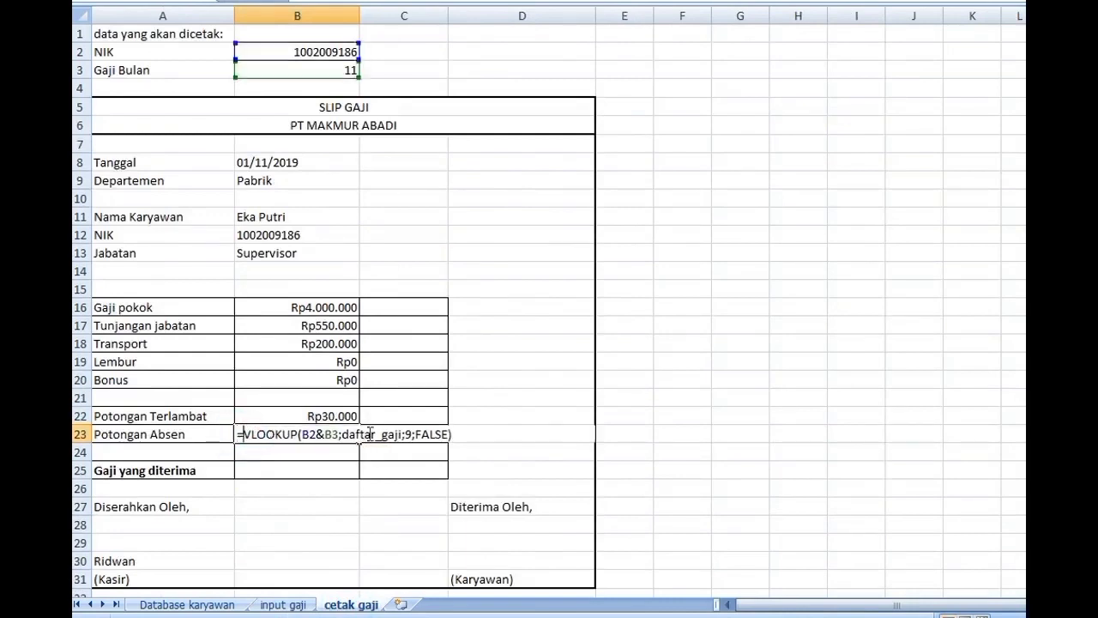
pyautogui.click(412, 434)
pyautogui.press('BackSpace')
pyautogui.write('14')
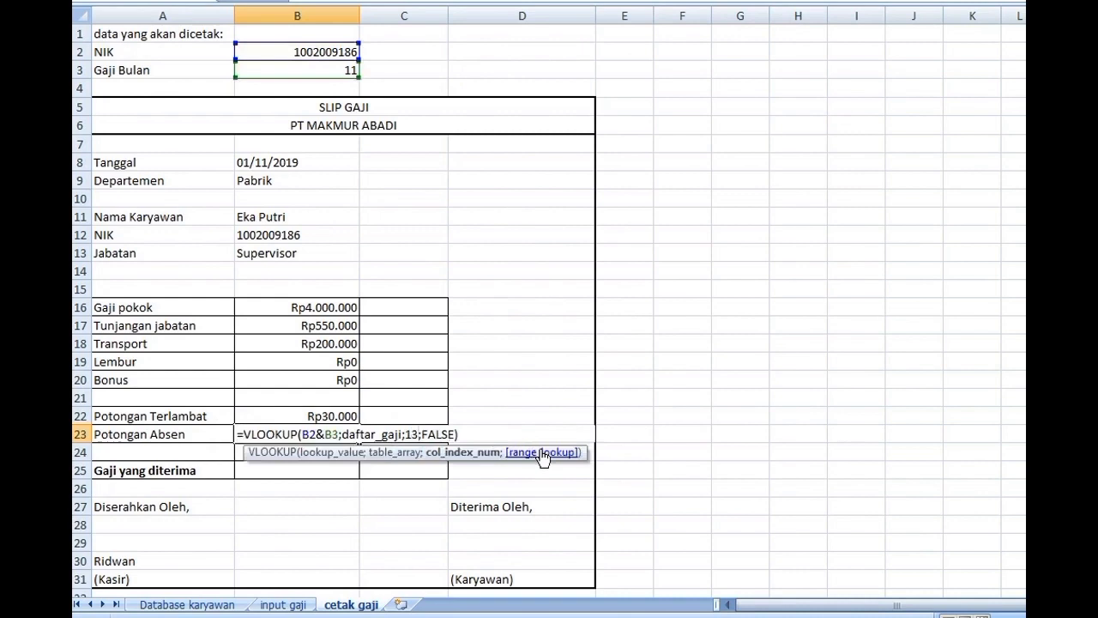
pyautogui.press('Return')
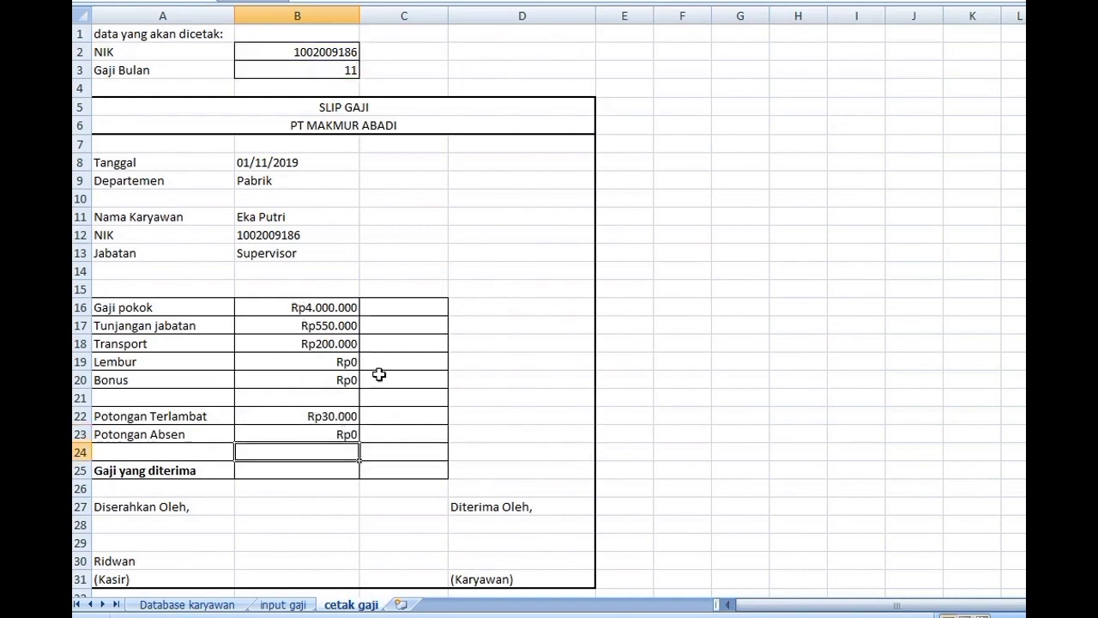
# Total the earnings from Gaji pokok to Bonus in cell C21 with =SUM(B16:B20).
pyautogui.click(402, 398)
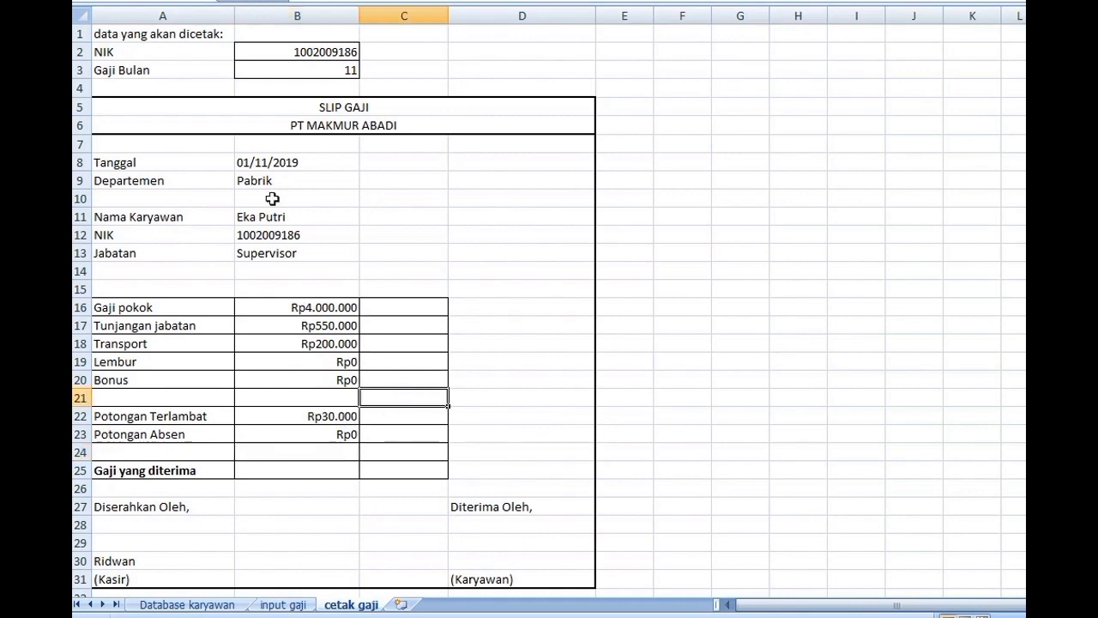
pyautogui.write('=sum(')
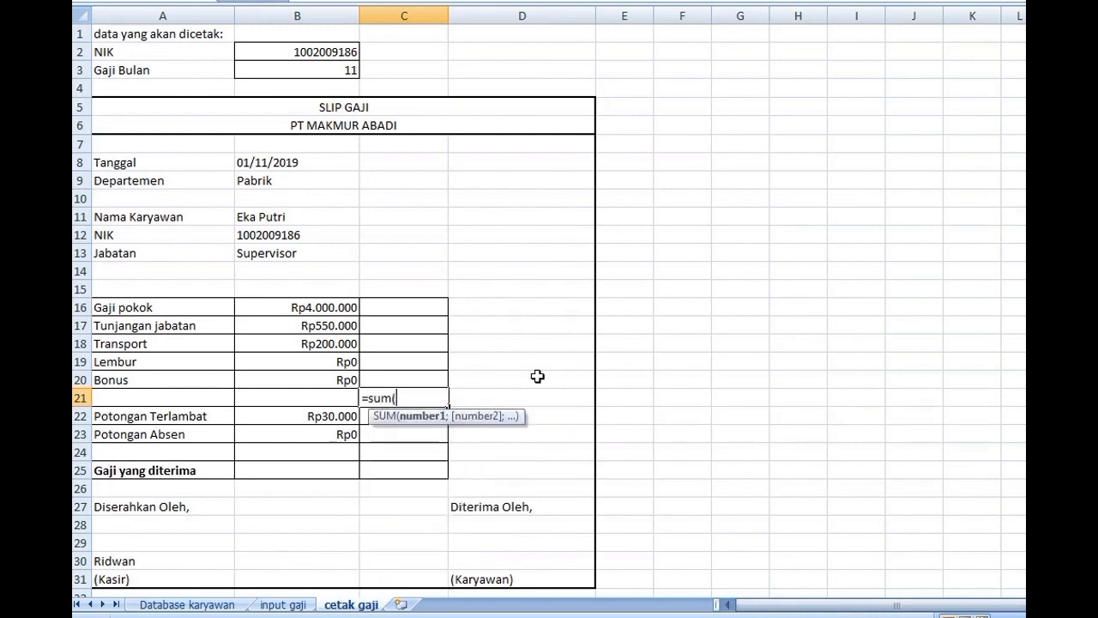
pyautogui.moveTo(332, 306); pyautogui.dragTo(332, 381)
pyautogui.write(')')
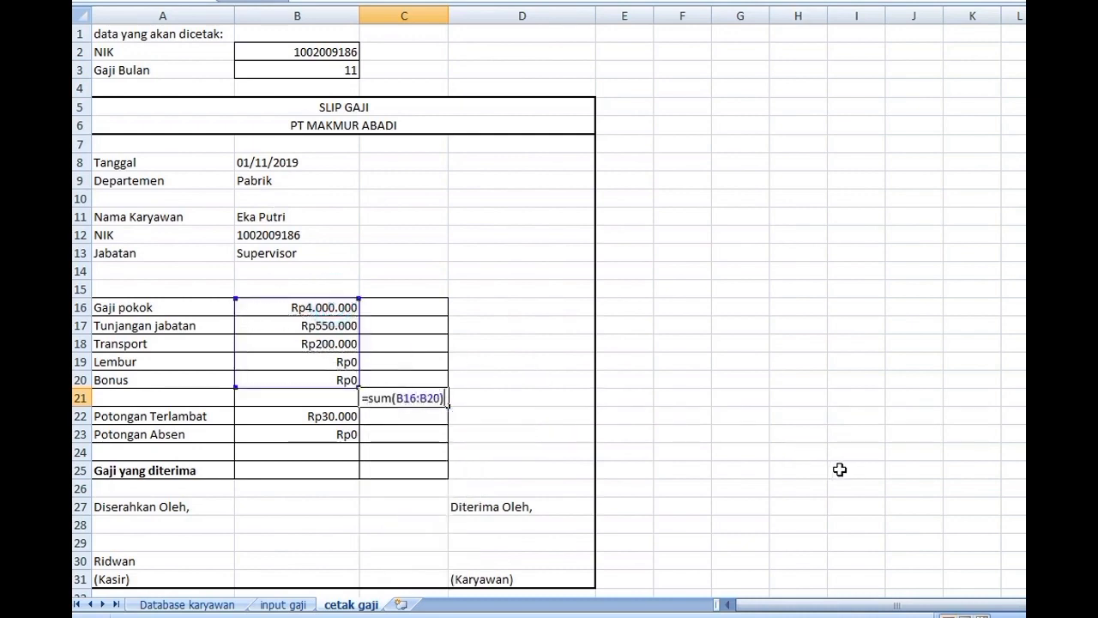
pyautogui.press('Return')
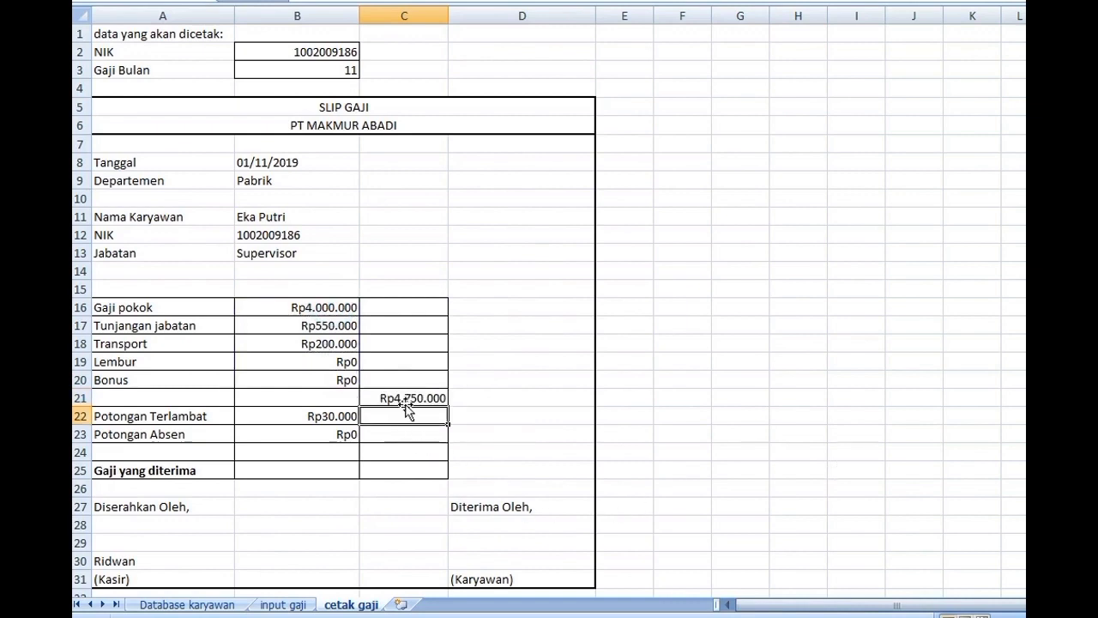
# Total the Potongan Terlambat and Potongan Absen deductions in cell C24 with a SUM of B22:B23.
pyautogui.click(418, 456)
pyautogui.write('=')
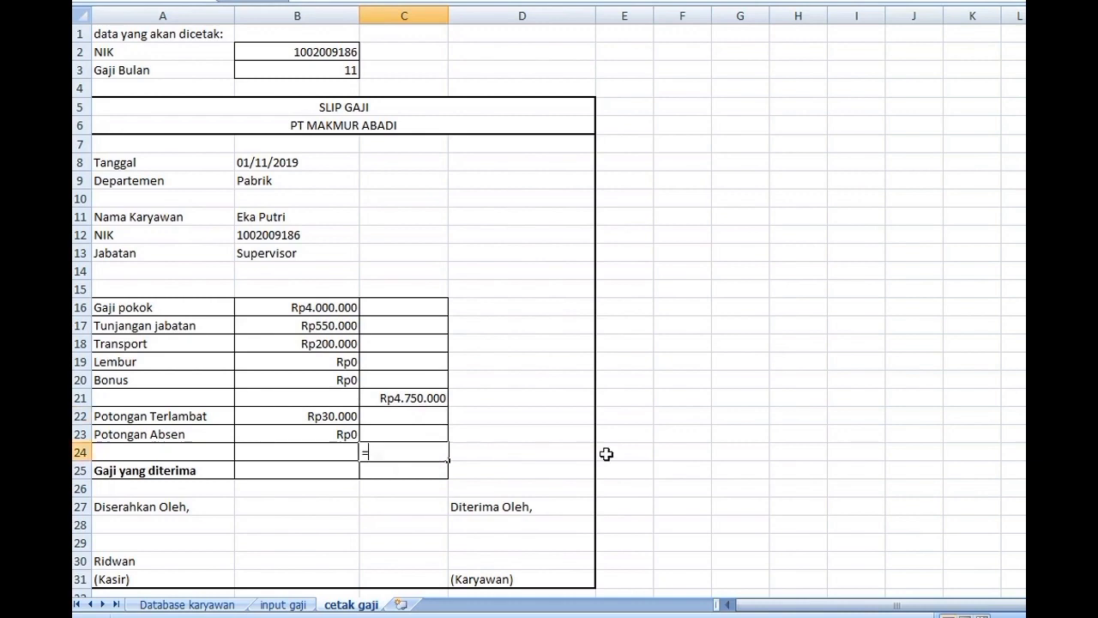
pyautogui.write('sum(')
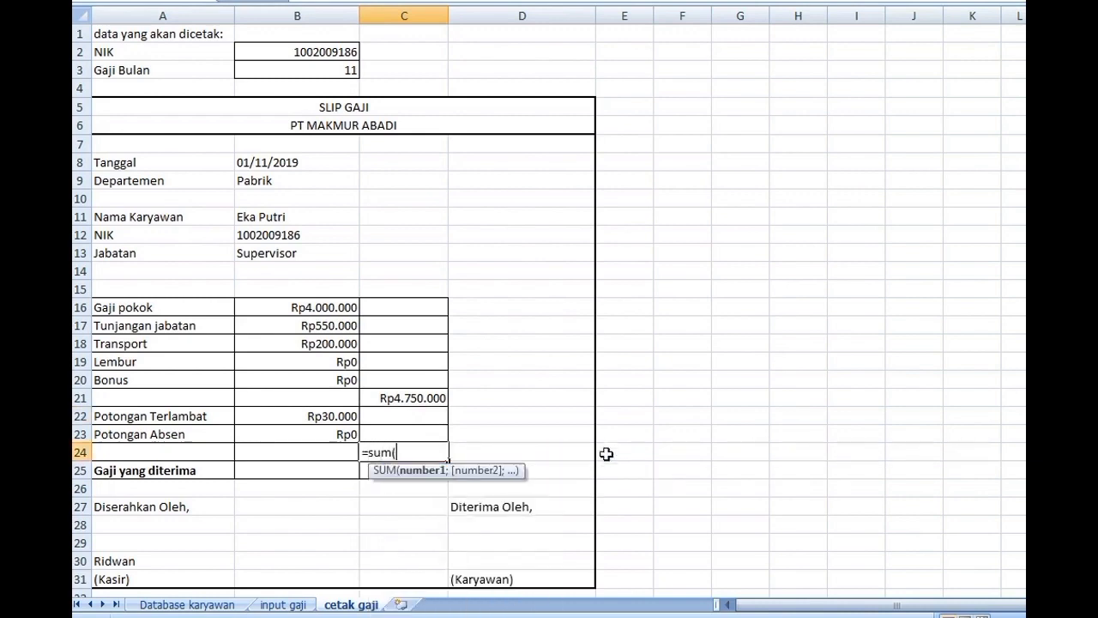
pyautogui.moveTo(309, 417); pyautogui.dragTo(311, 441)
pyautogui.press('Return')
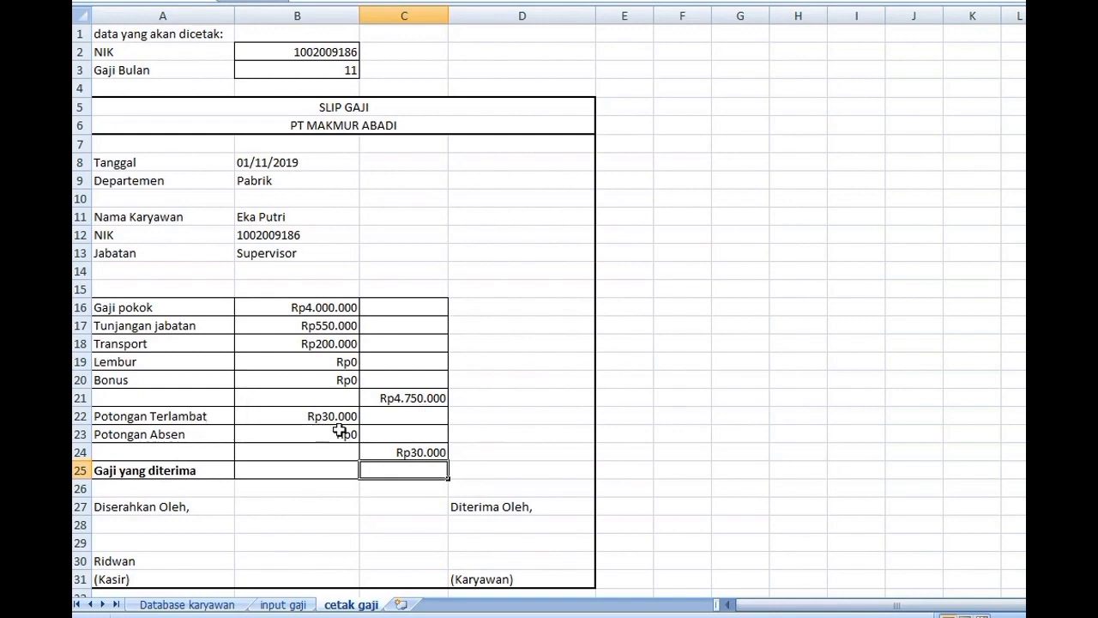
# Calculate Gaji yang diterima in cell C25 as =C21-C24.
pyautogui.write('=')
pyautogui.click(420, 396)
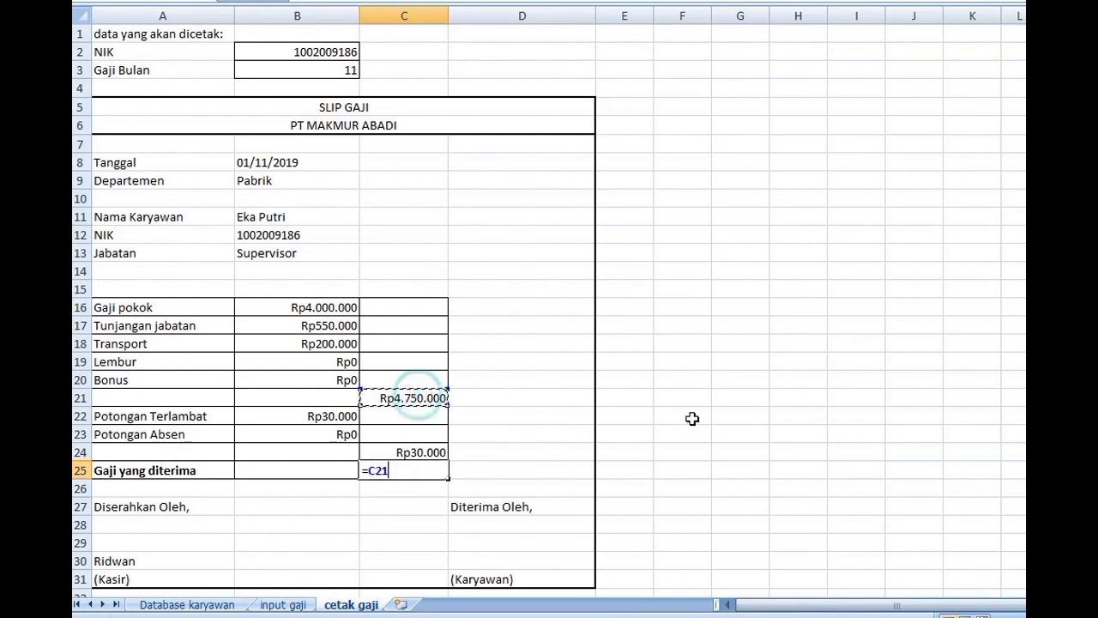
pyautogui.write('-')
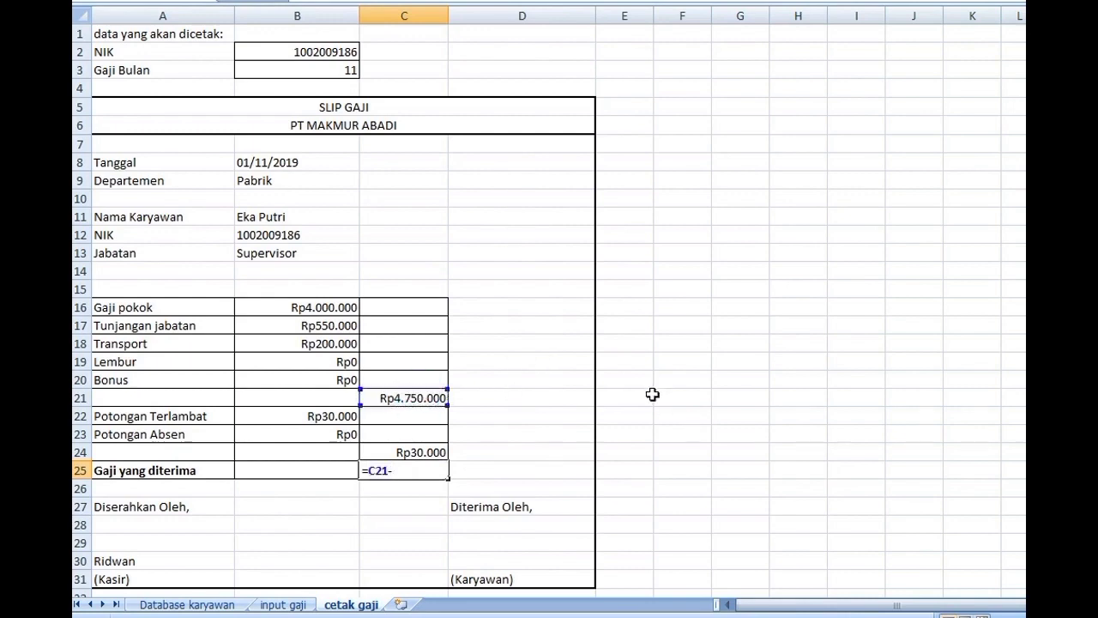
pyautogui.click(429, 452)
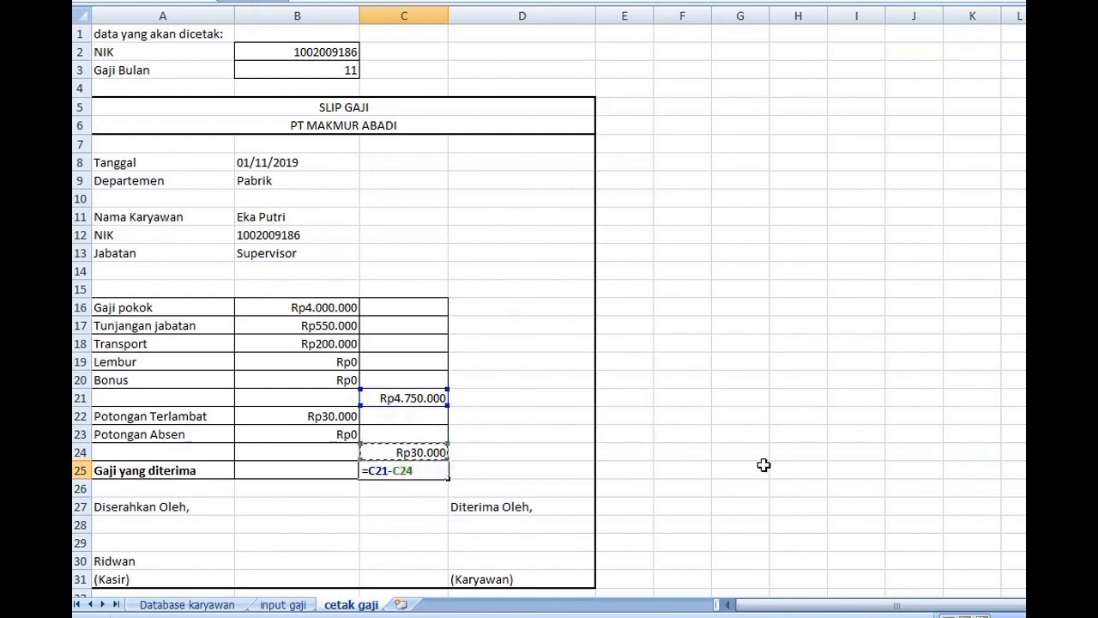
pyautogui.press('Return')
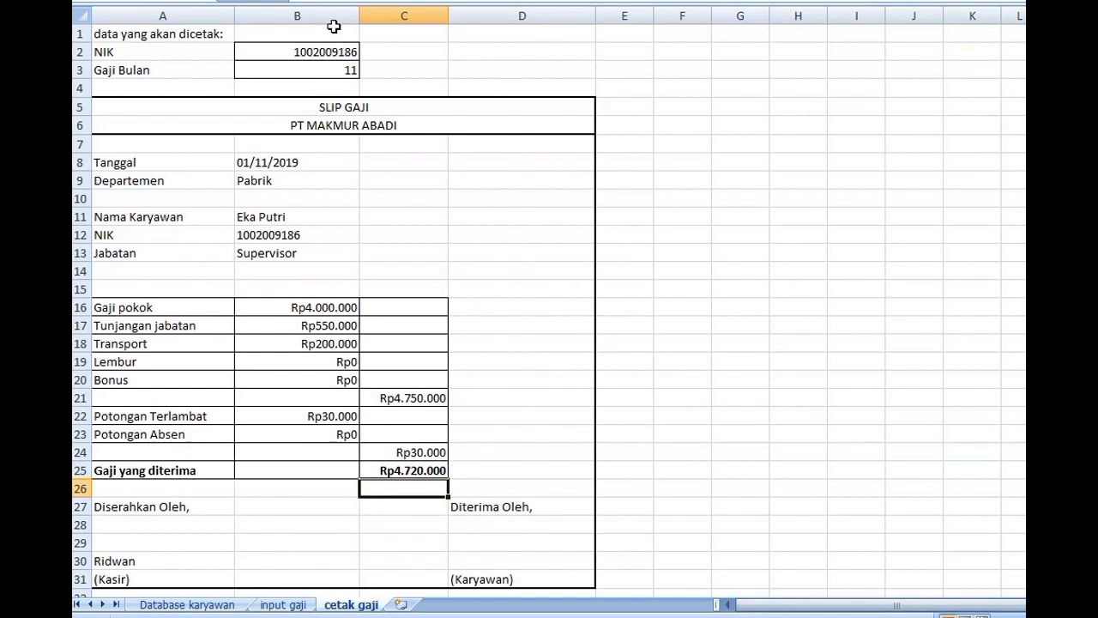
# Copy the first employee's NIK from Database karyawan cell A4 into the NIK cell B2 on cetak gaji.
pyautogui.click(226, 604)
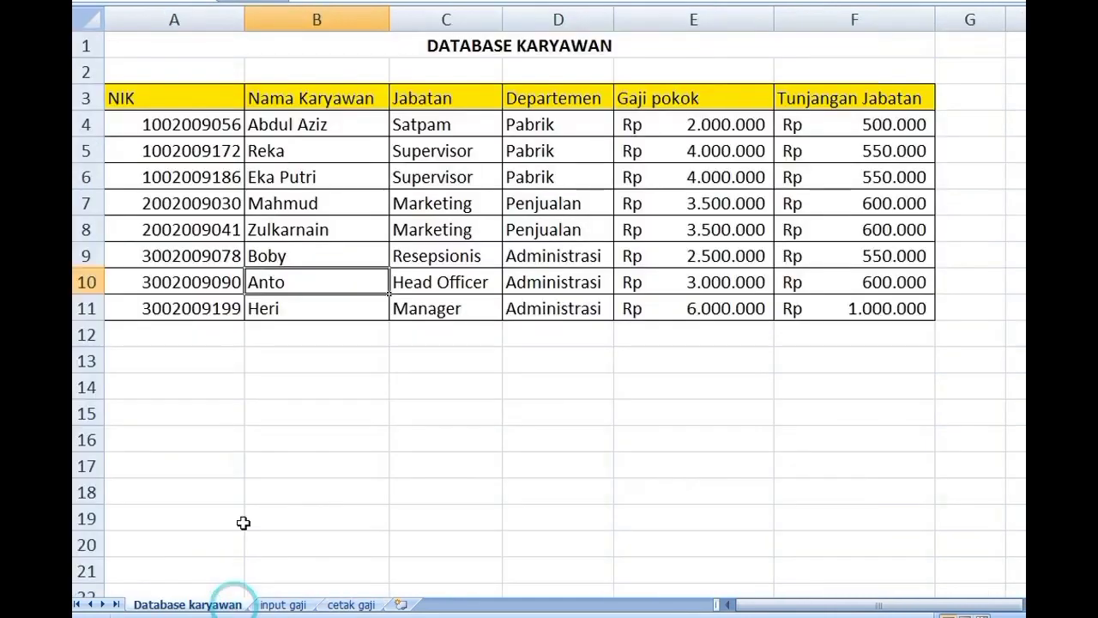
pyautogui.click(187, 122)
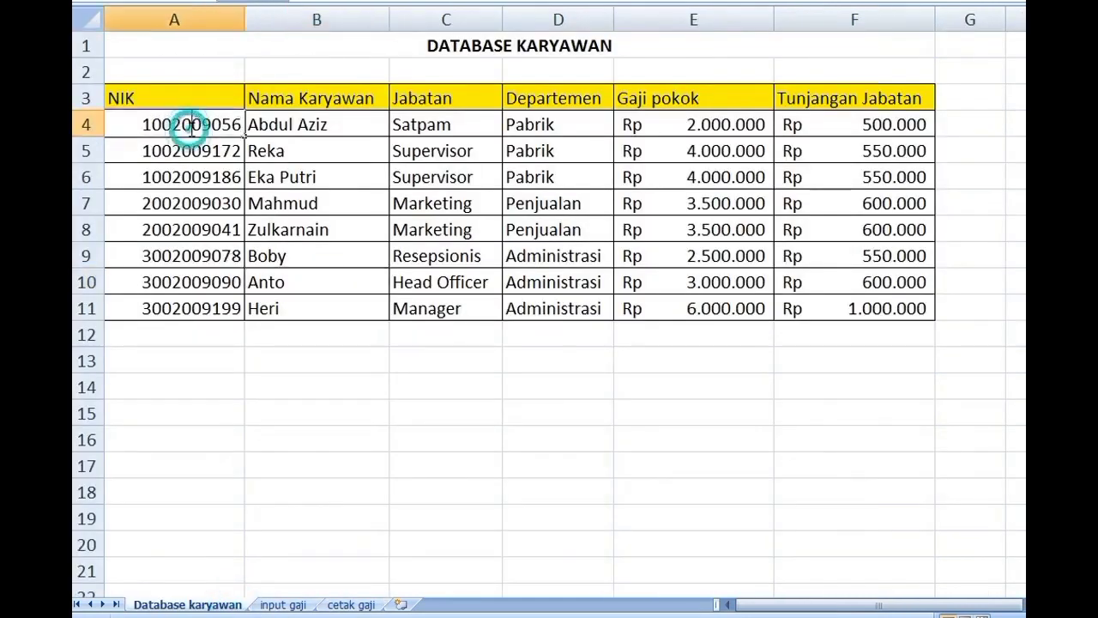
pyautogui.doubleClick(127, 120)
pyautogui.press('Return')
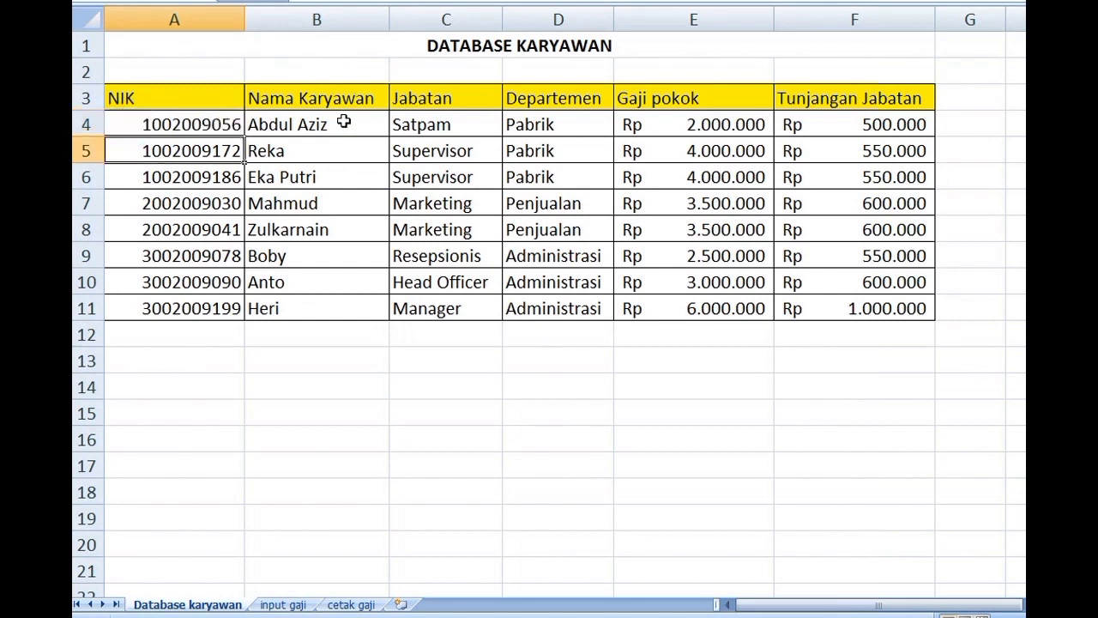
pyautogui.click(351, 604)
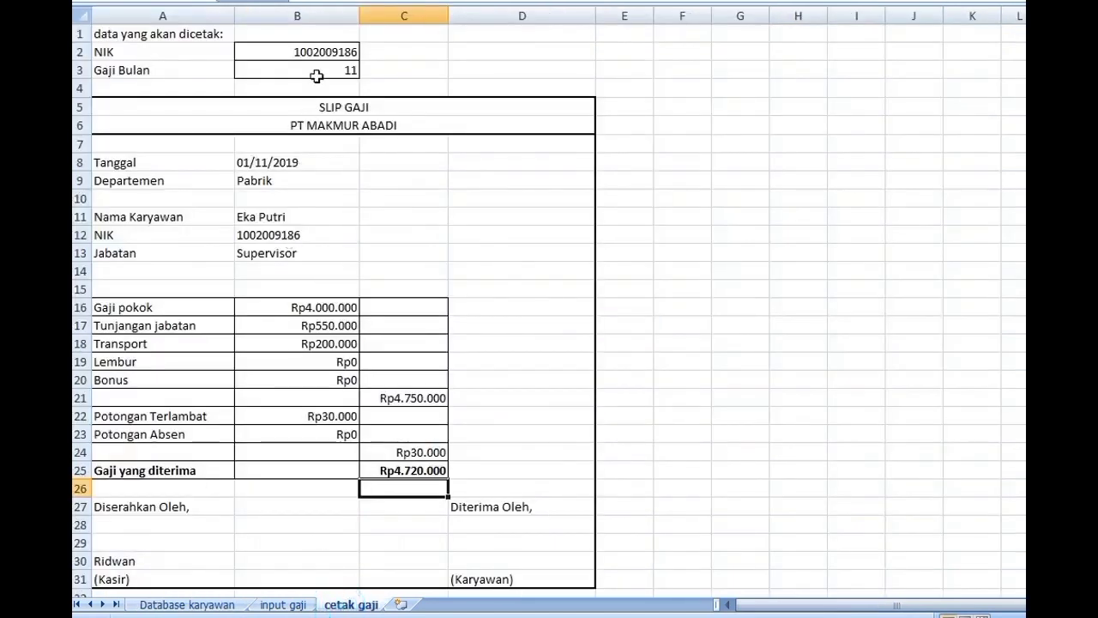
pyautogui.click(317, 49)
pyautogui.hotkey('ctrl', 'v')
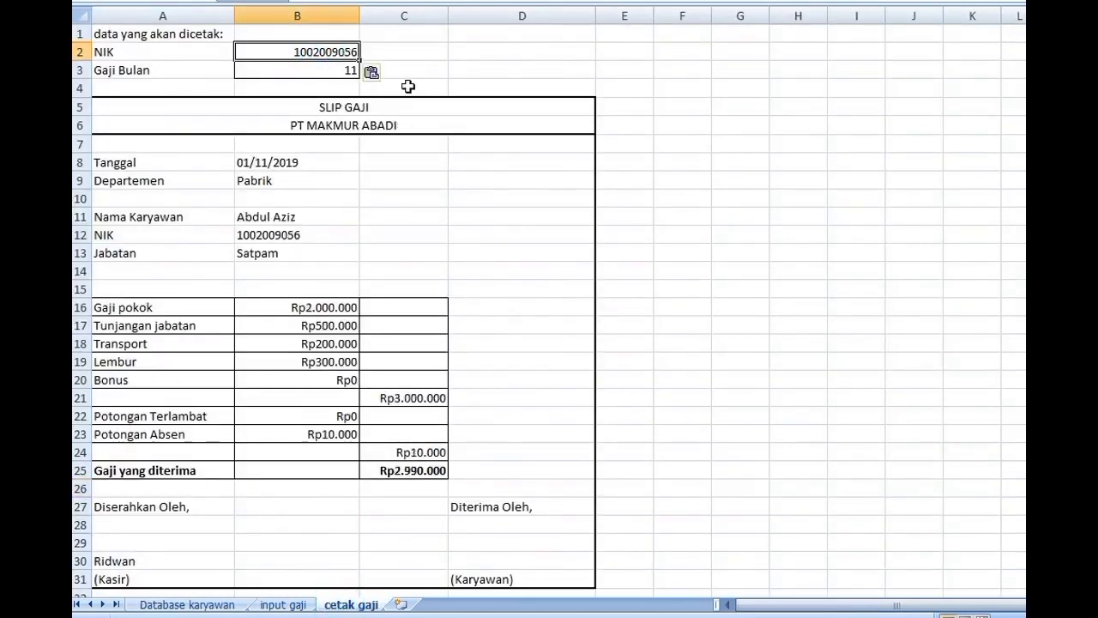
pyautogui.click(432, 70)
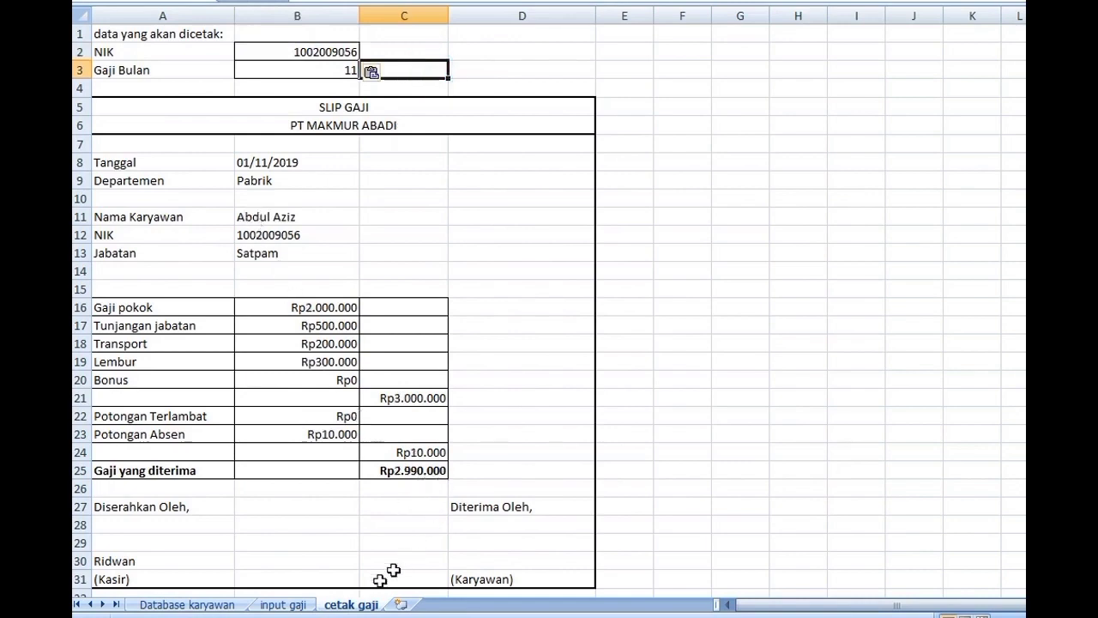
# On input gaji, examine the Gaji yang diterima amount and formula in N7, and the same employee's second entry in row 15.
pyautogui.click(284, 604)
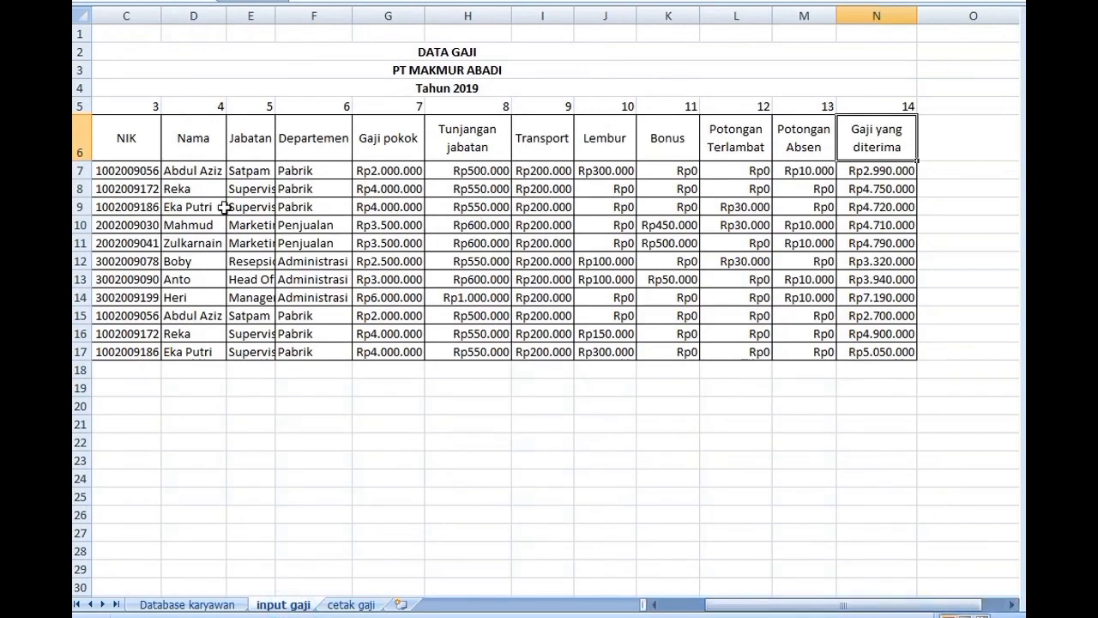
pyautogui.click(874, 171)
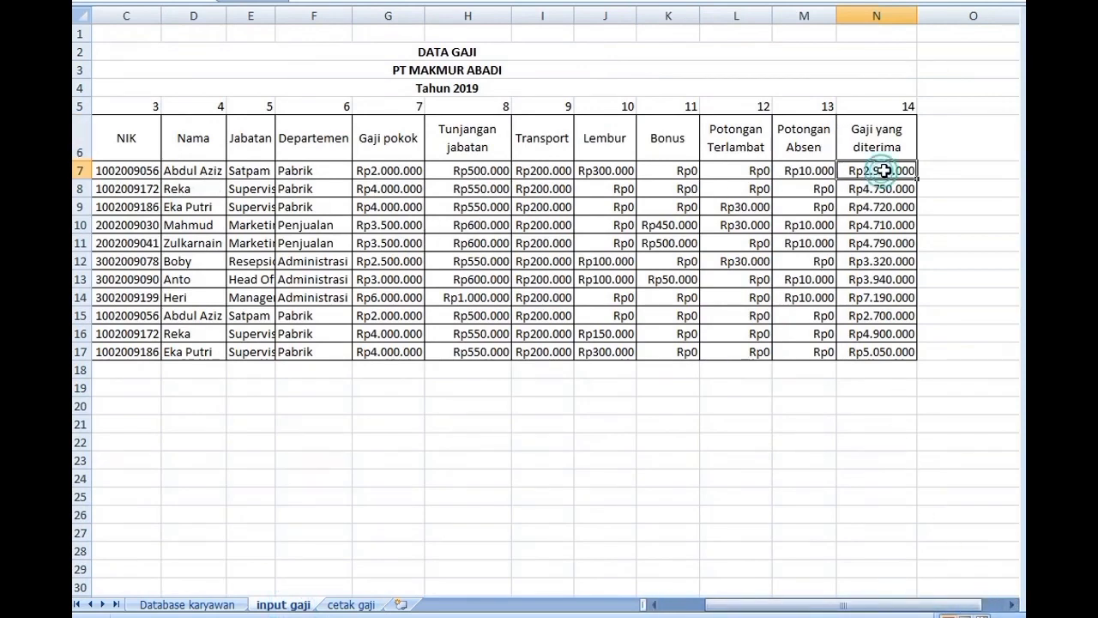
pyautogui.press('F2')
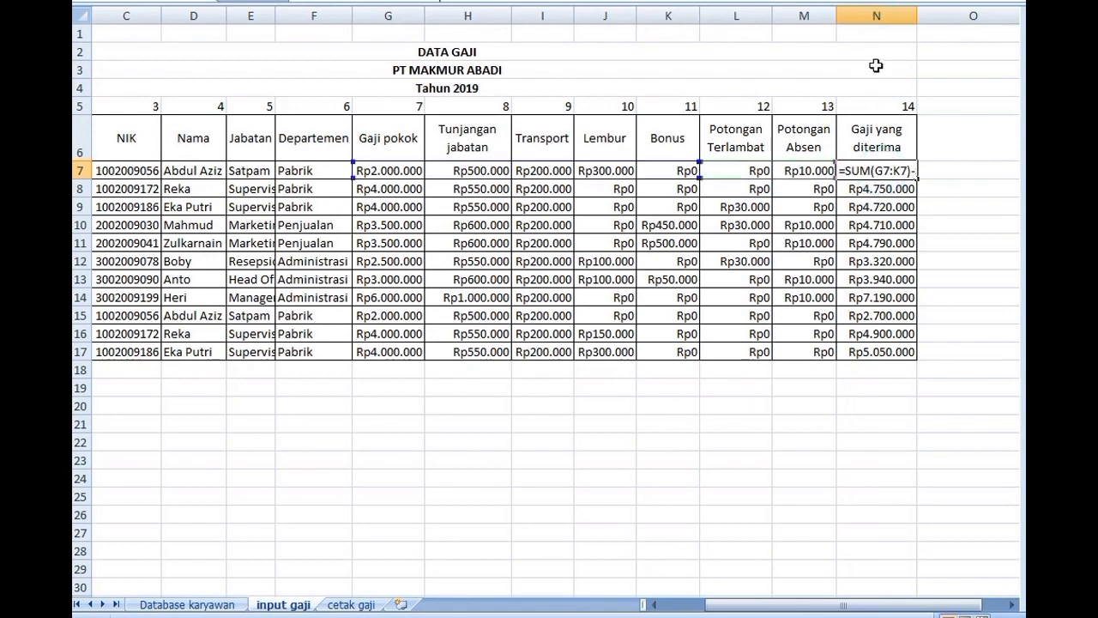
pyautogui.press('Return')
pyautogui.click(876, 15)
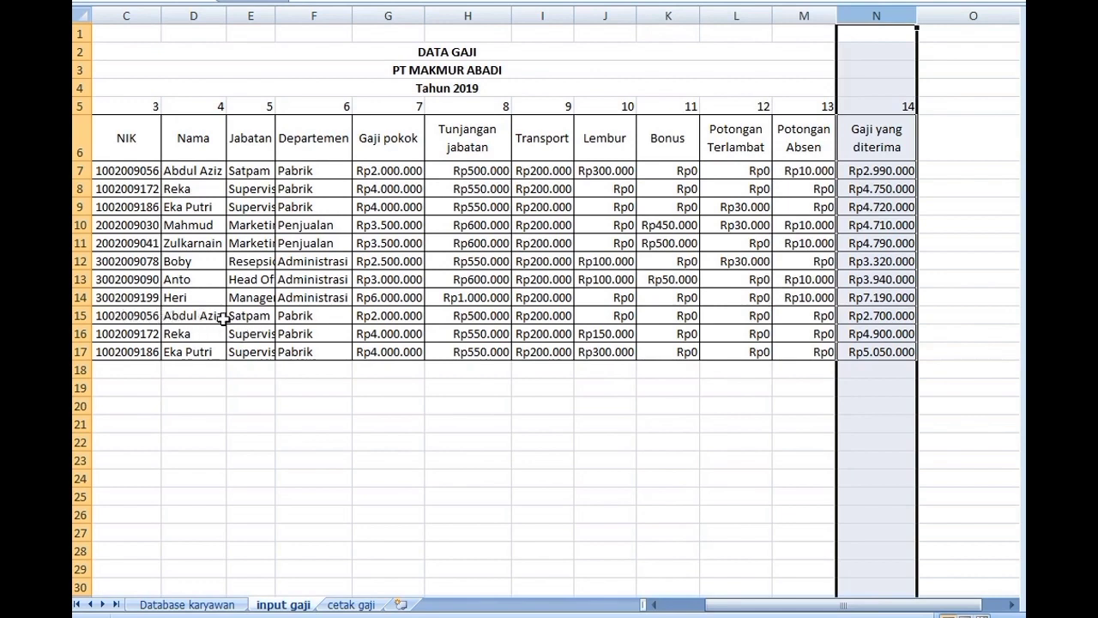
pyautogui.click(81, 315)
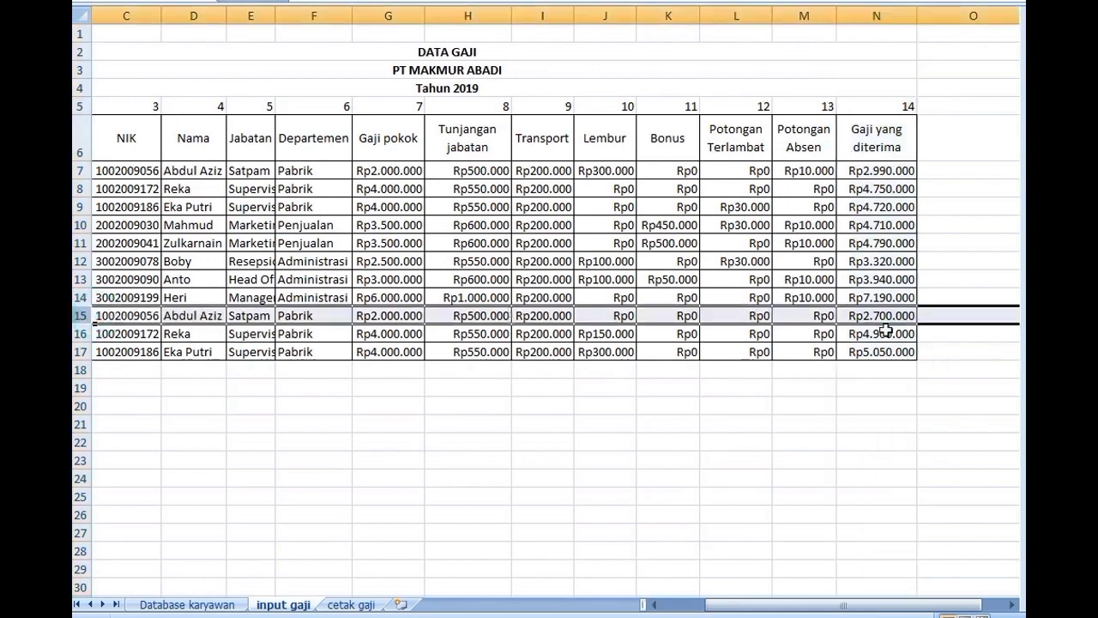
# Set Gaji Bulan in cetak gaji cell B3 to 12 and compare the slip with row 15 on input gaji.
pyautogui.click(366, 604)
pyautogui.click(302, 75)
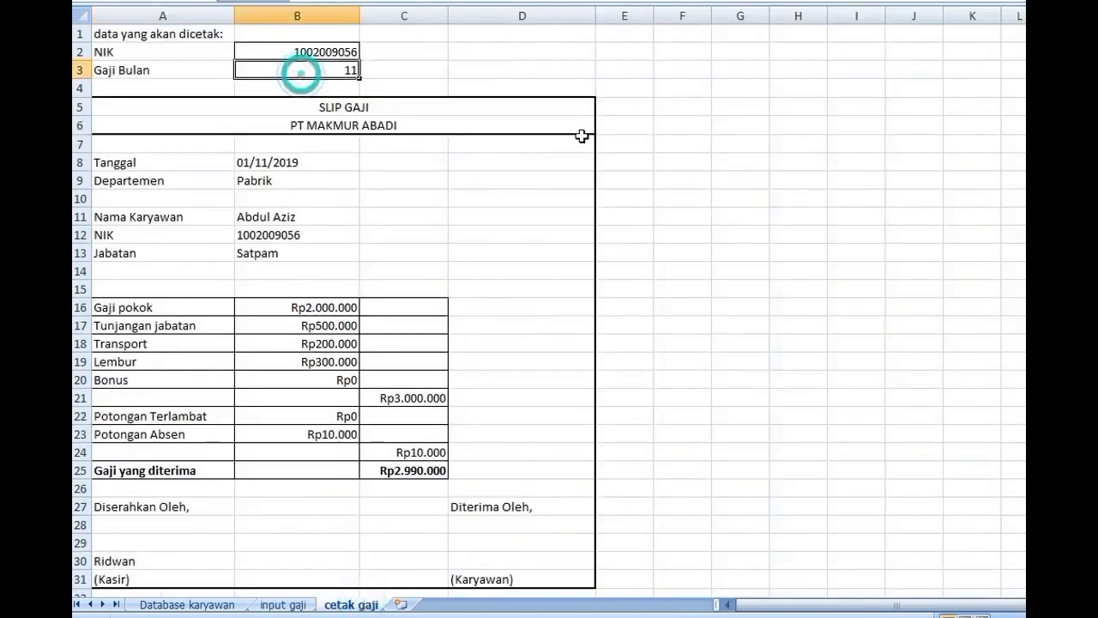
pyautogui.write('1')
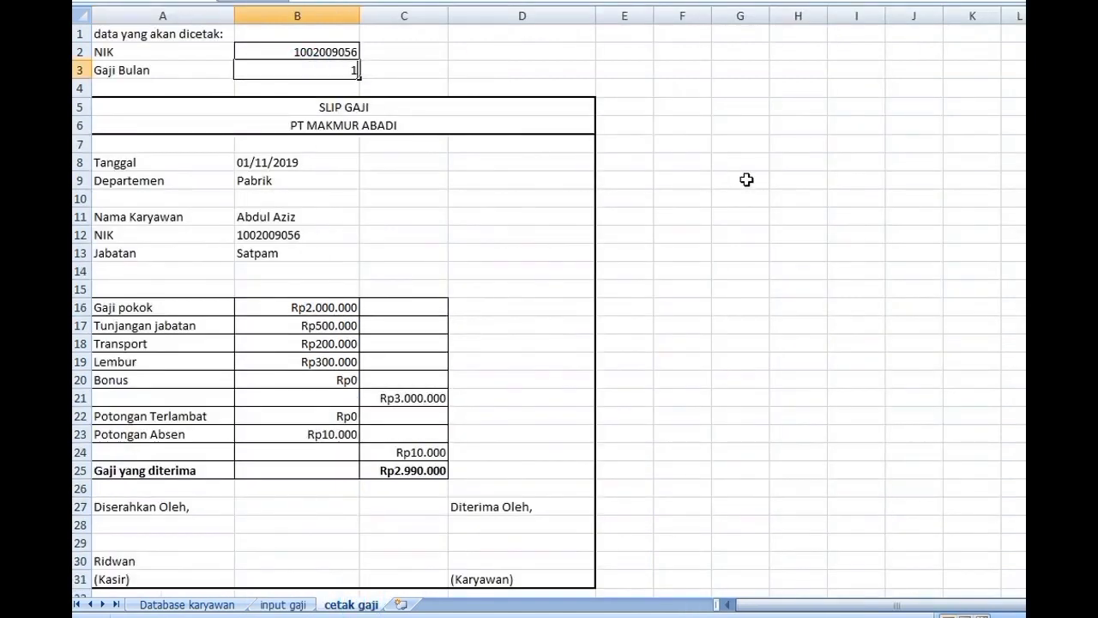
pyautogui.press('Return')
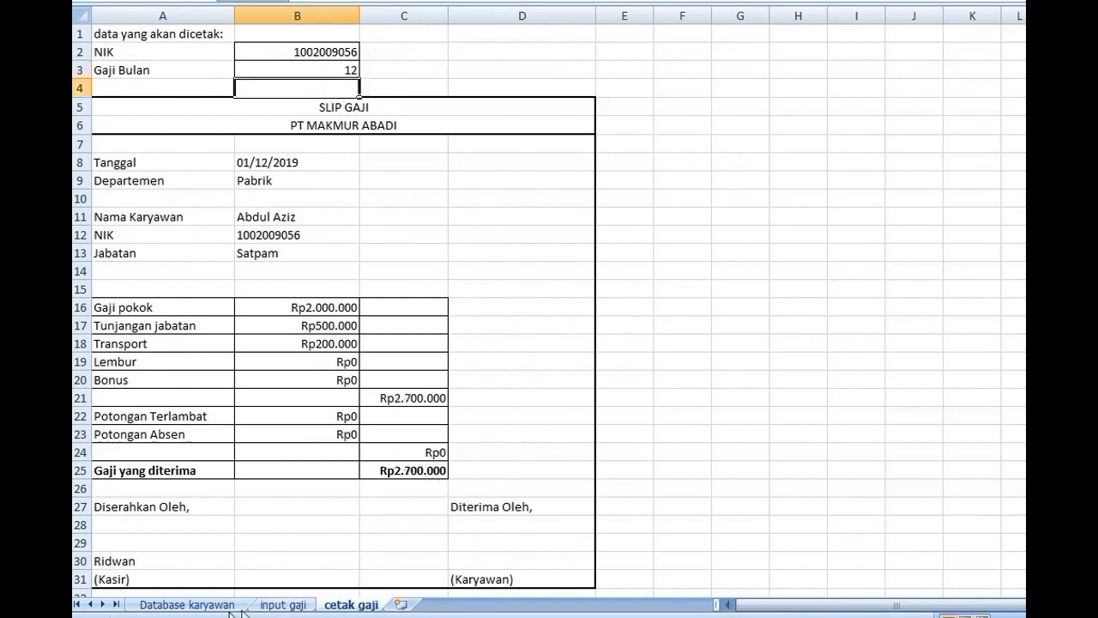
pyautogui.click(279, 605)
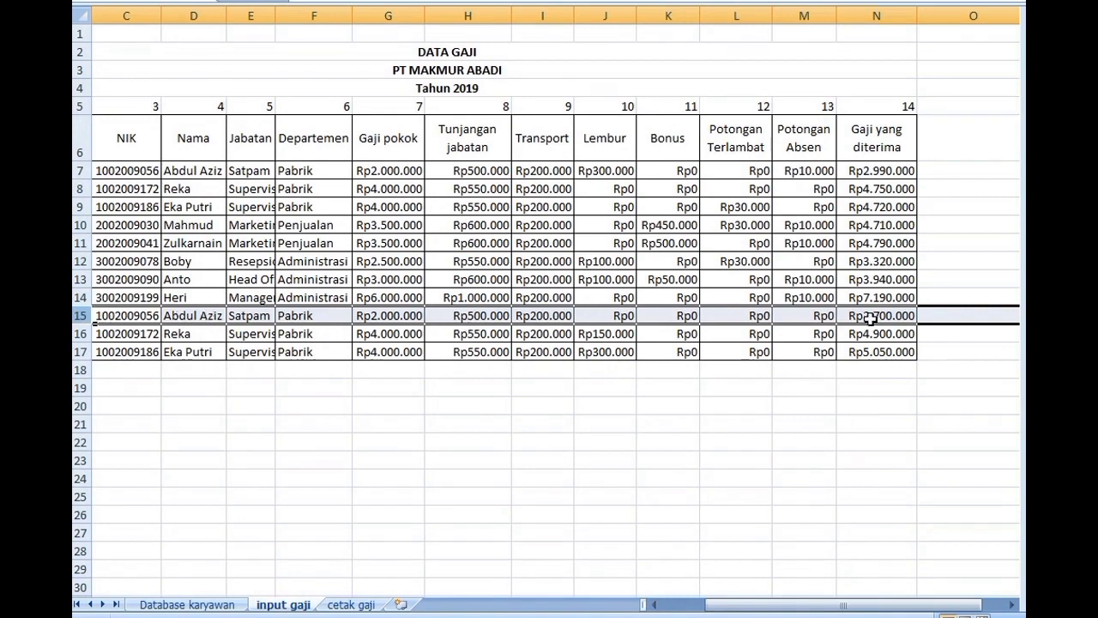
# Copy the second employee's NIK from input gaji cell C8 into the NIK cell B2 on cetak gaji.
pyautogui.click(139, 189)
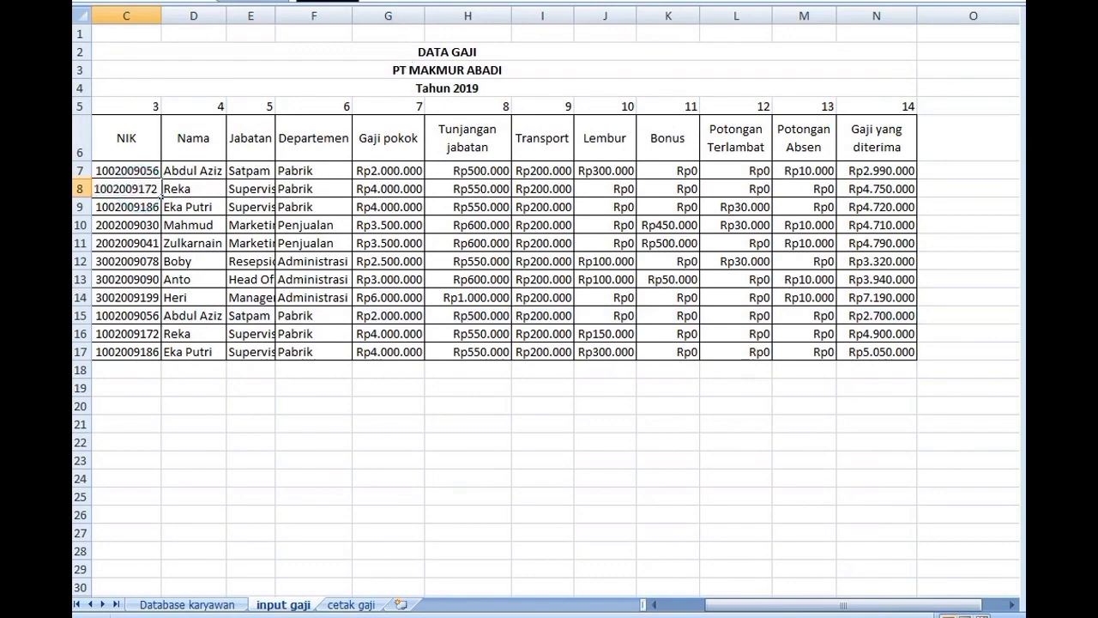
pyautogui.press('Return')
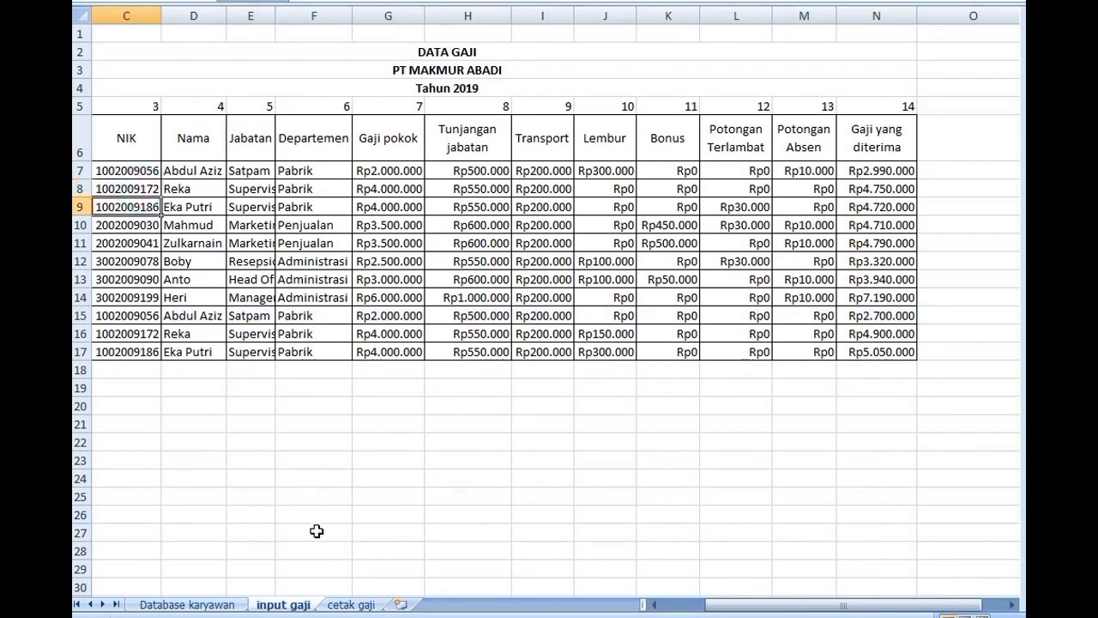
pyautogui.click(352, 604)
pyautogui.click(282, 48)
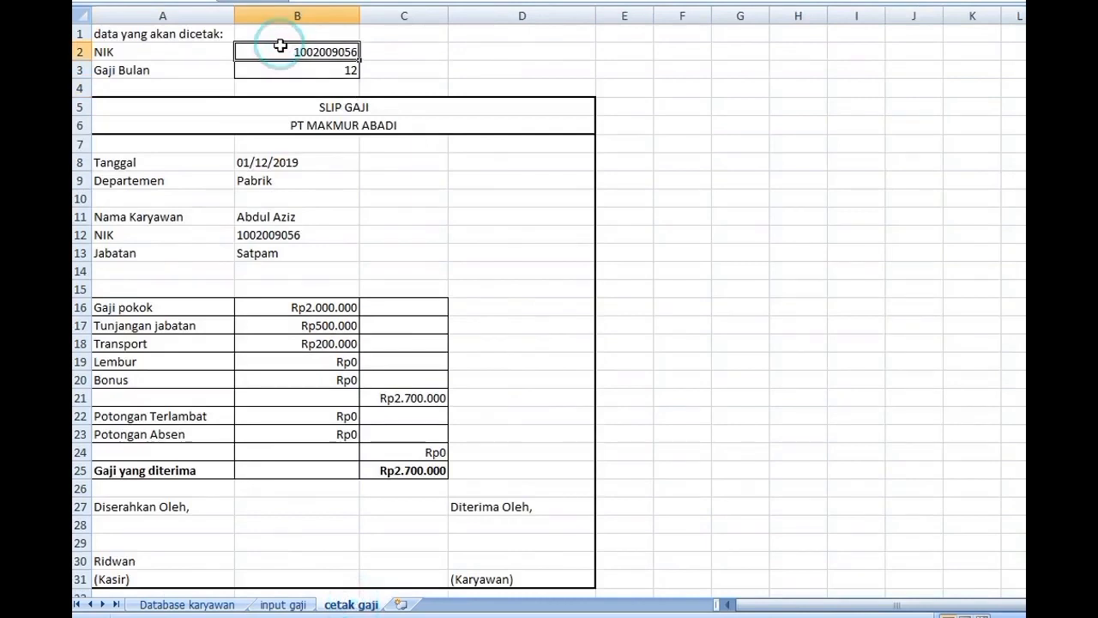
pyautogui.hotkey('ctrl', 'v')
pyautogui.click(458, 302)
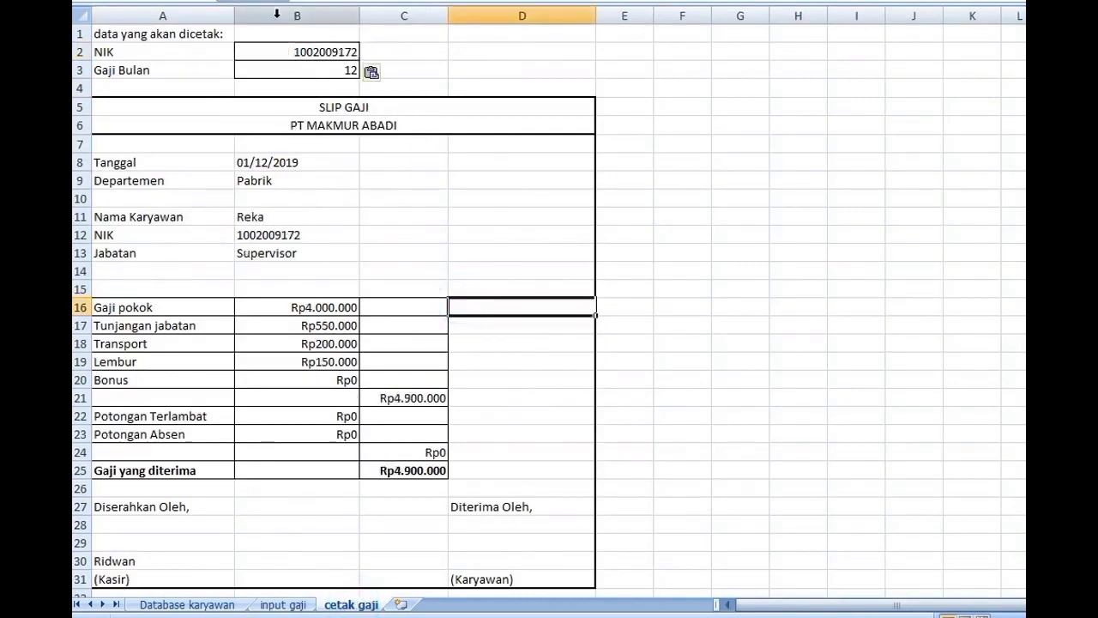
# Set Gaji Bulan in cell B3 to 11 and review the slip area A5:D31.
pyautogui.click(302, 70)
pyautogui.write('11')
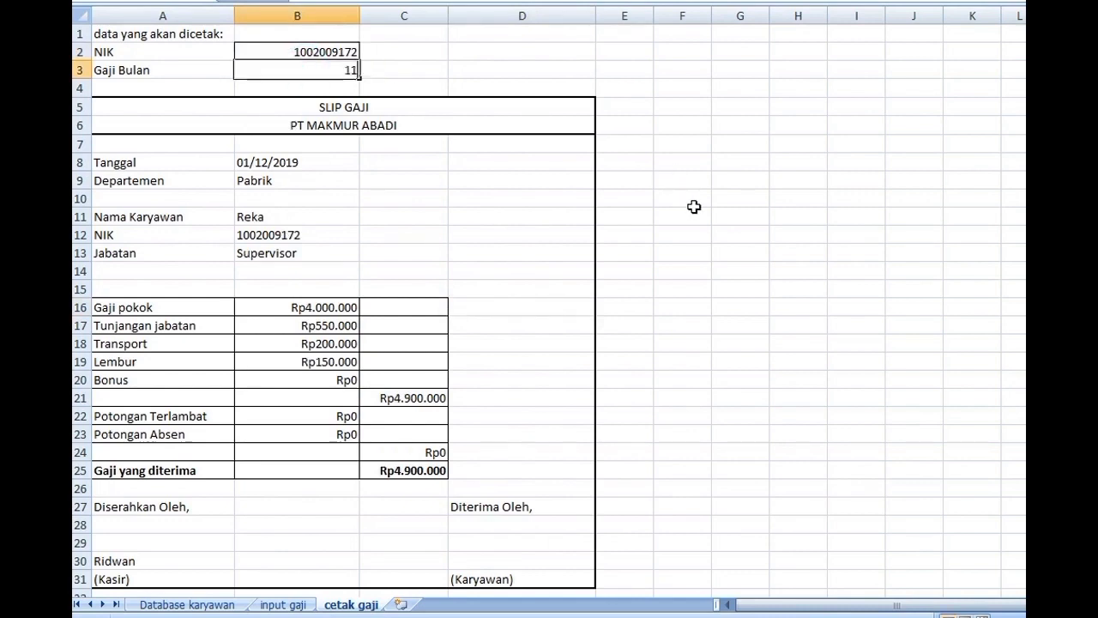
pyautogui.press('Return')
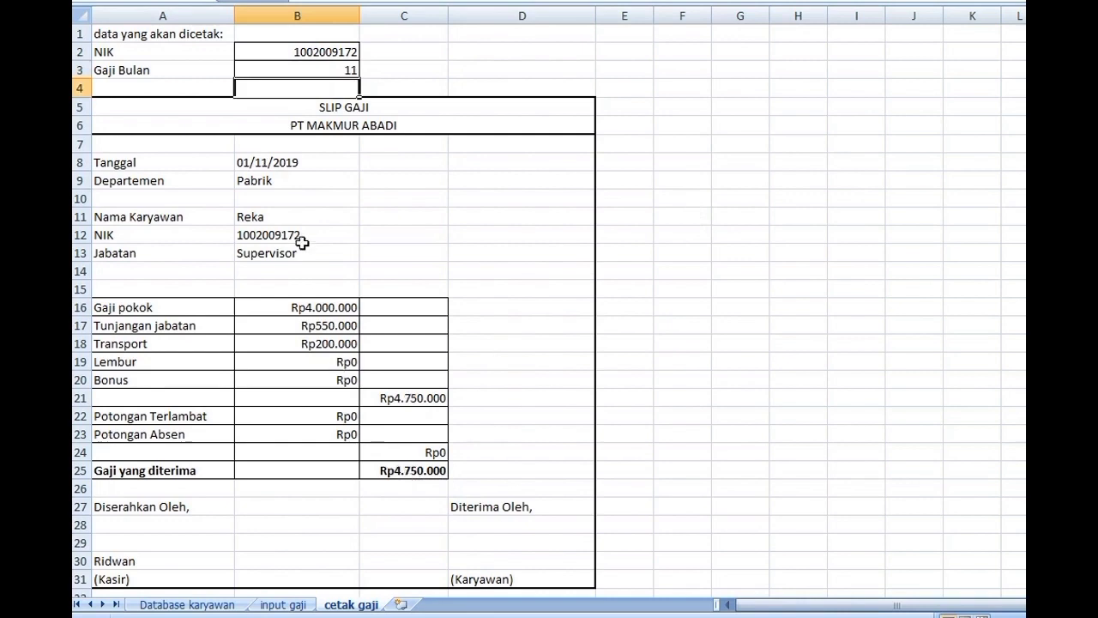
pyautogui.click(296, 51)
pyautogui.click(297, 71)
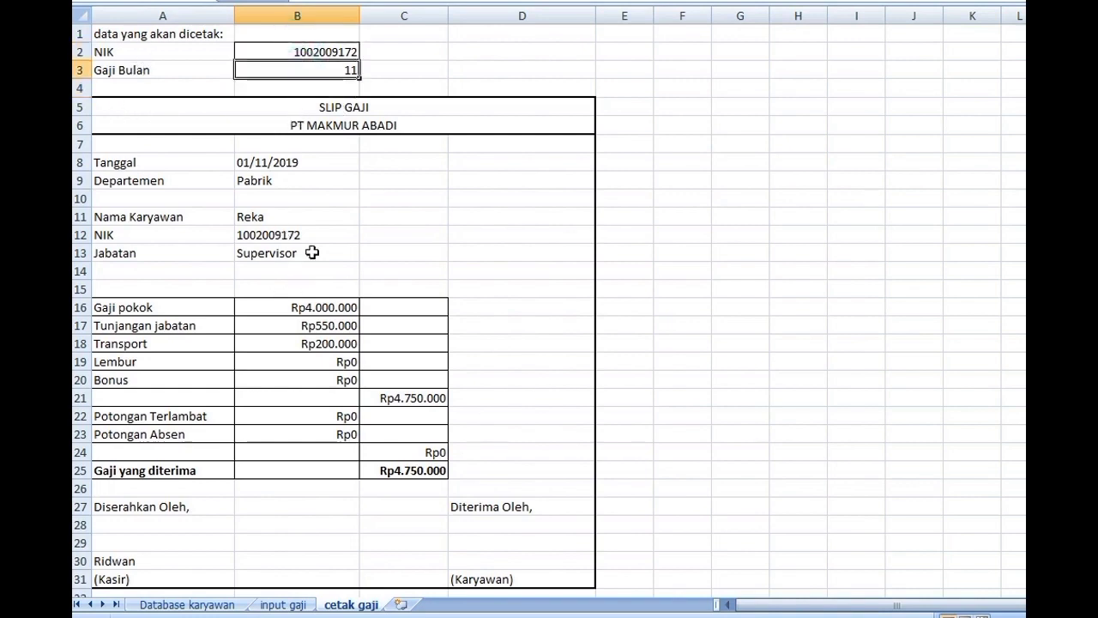
pyautogui.moveTo(118, 101)
pyautogui.mouseDown()
pyautogui.moveTo(151, 216)
pyautogui.moveTo(144, 574)
pyautogui.mouseUp()
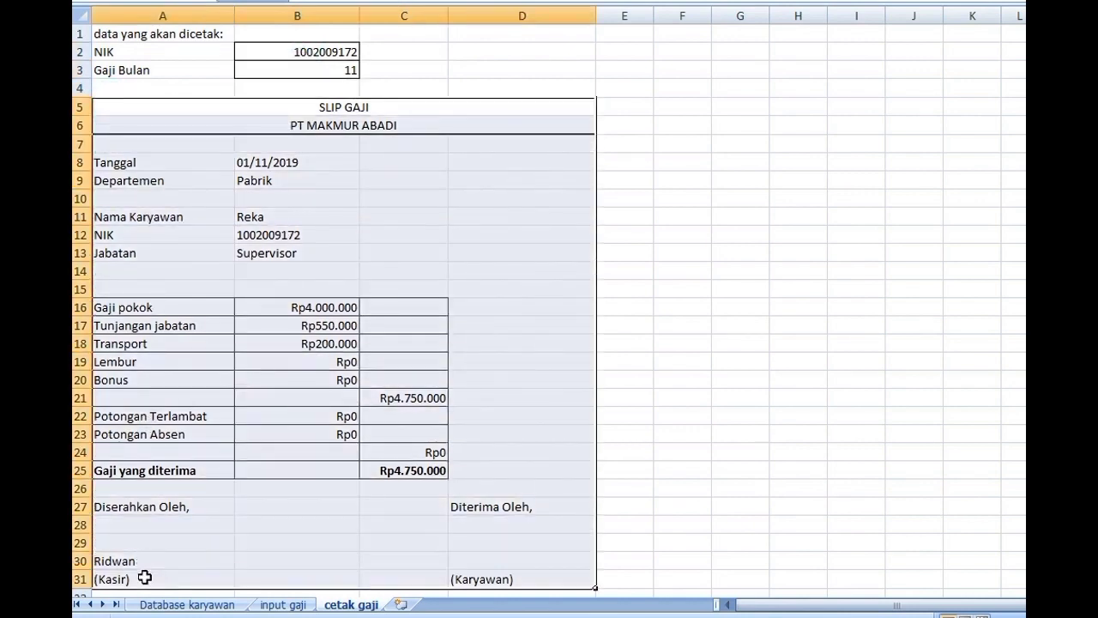
# Fill the employee's signature name in cell D30, above (Karyawan), with the formula =B11.
pyautogui.click(483, 561)
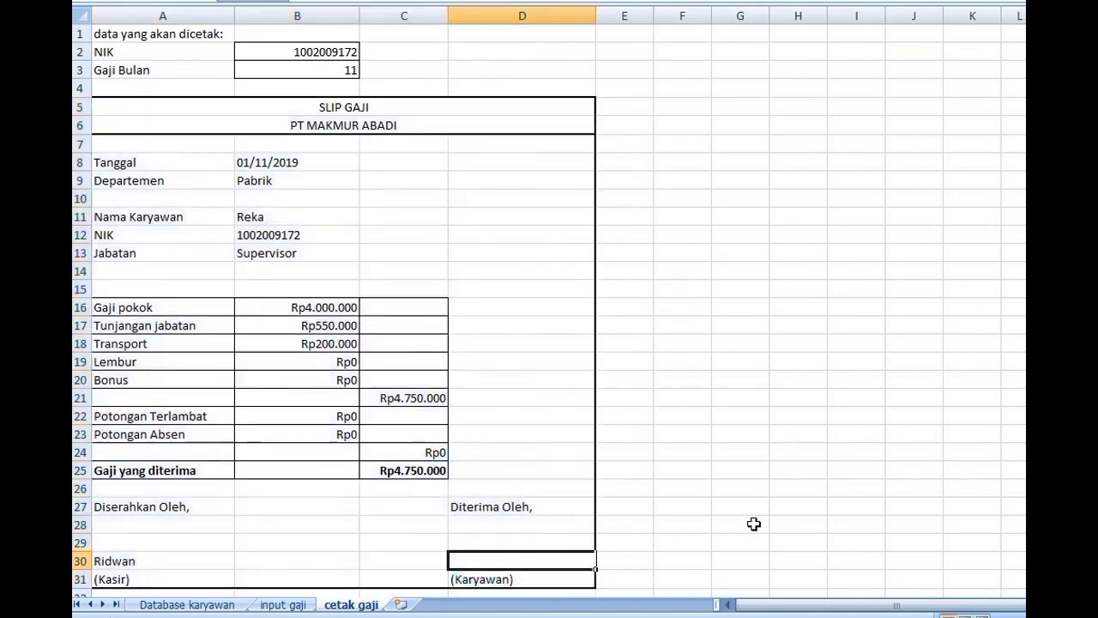
pyautogui.write('=')
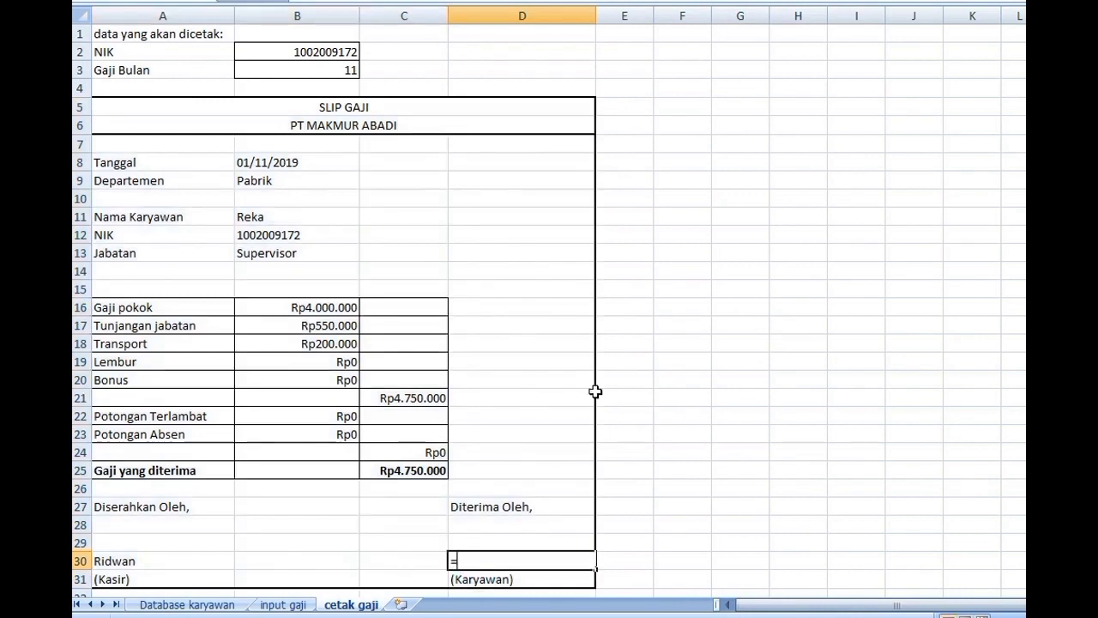
pyautogui.click(256, 215)
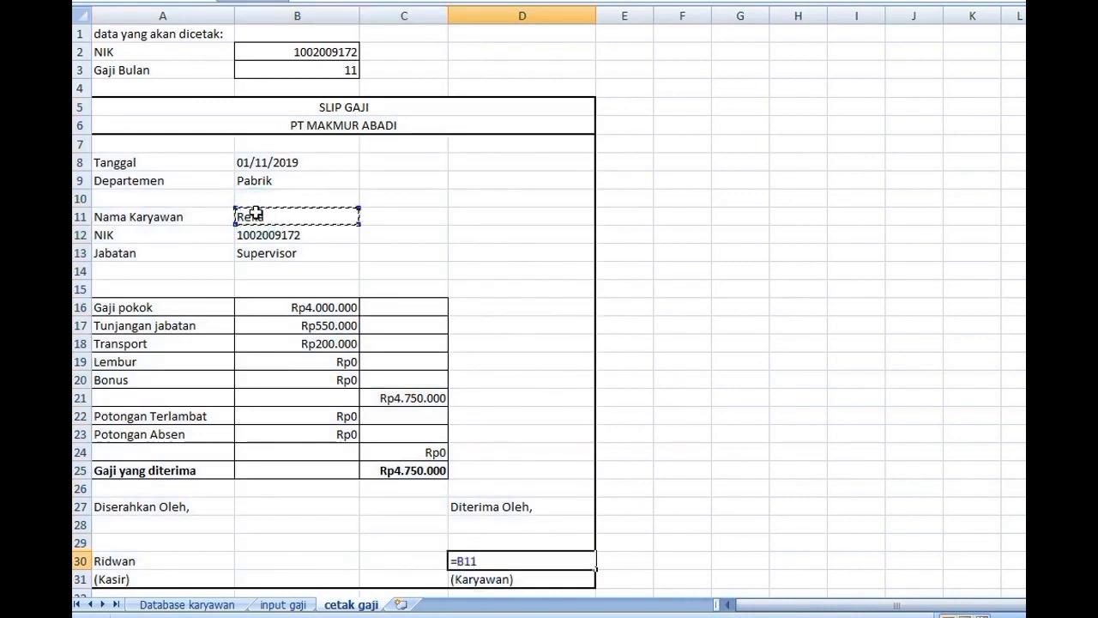
pyautogui.press('Return')
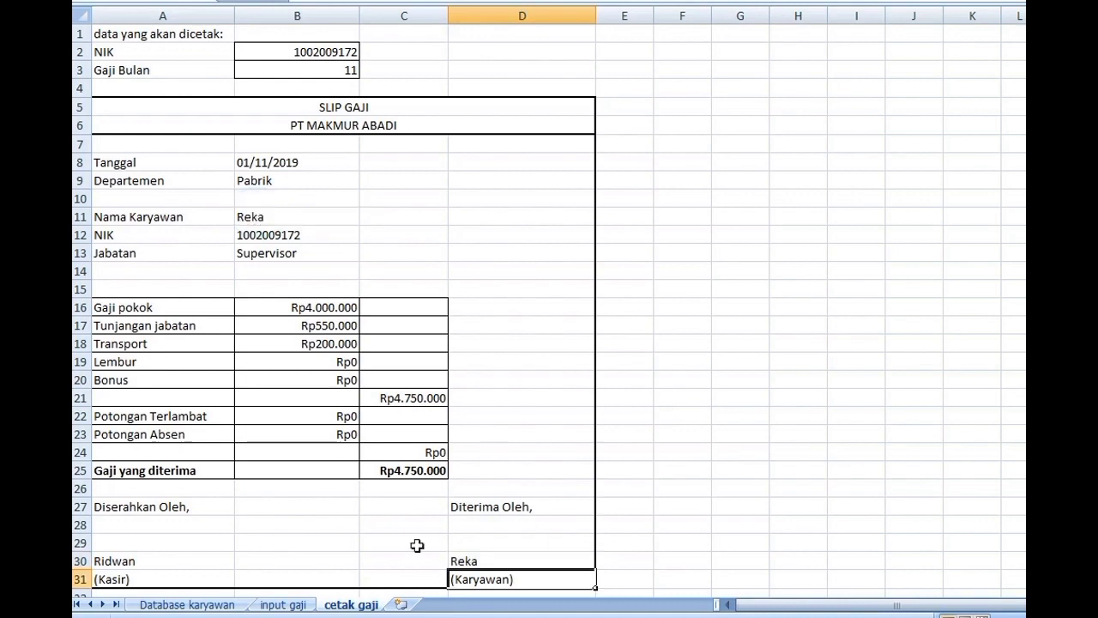